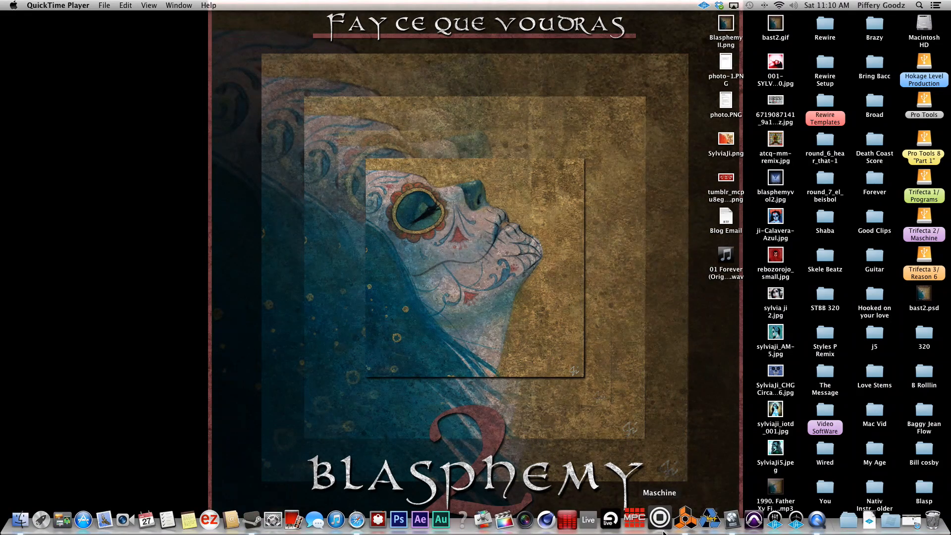
Quit both Reason and Logic Pro so neither program is running
{"action": "right_click", "coordinate": [678, 528]}
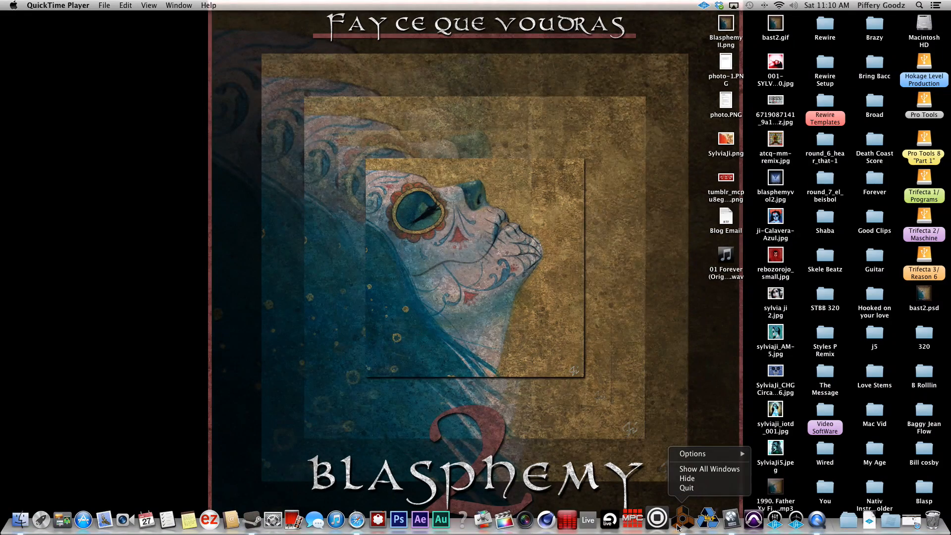
{"action": "left_click", "coordinate": [684, 495]}
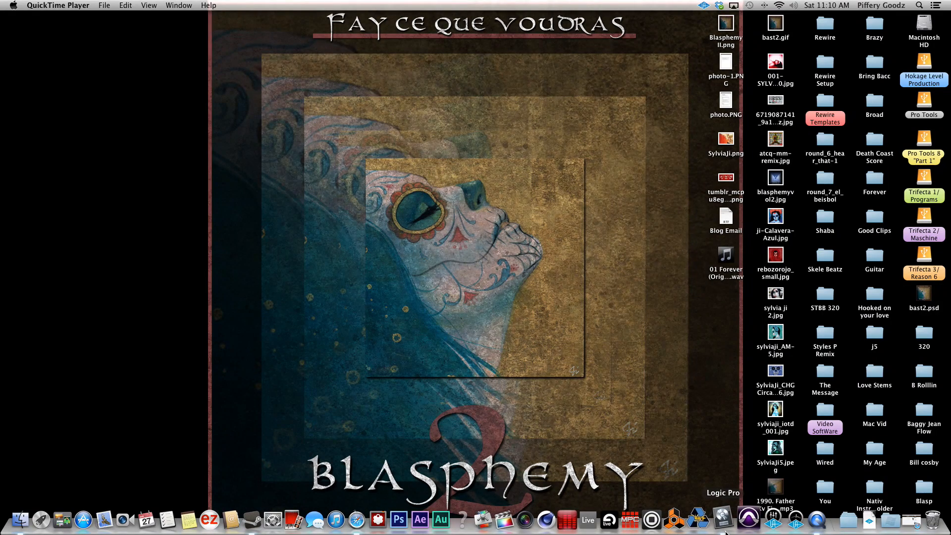
{"action": "right_click", "coordinate": [724, 510]}
{"action": "left_click", "coordinate": [725, 490]}
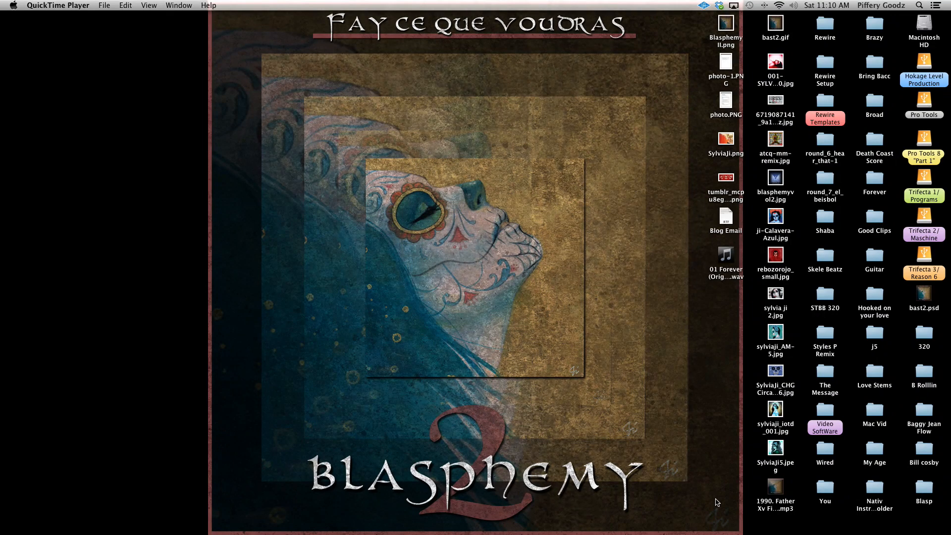
{"action": "mouse_move", "coordinate": [744, 518]}
{"action": "mouse_move", "coordinate": [703, 530]}
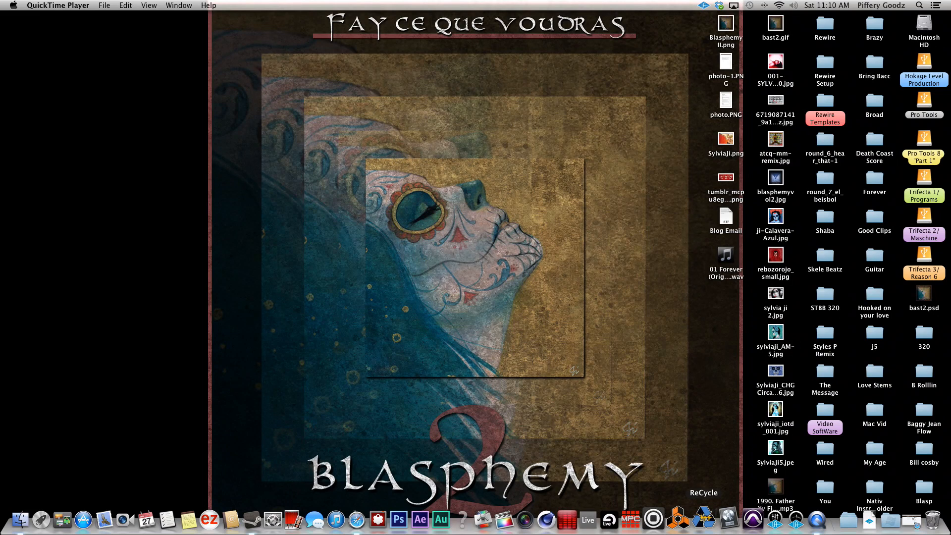
Open the file information for the Reason application in the Reason folder under Applications on Macintosh HD
{"action": "double_click", "coordinate": [918, 30]}
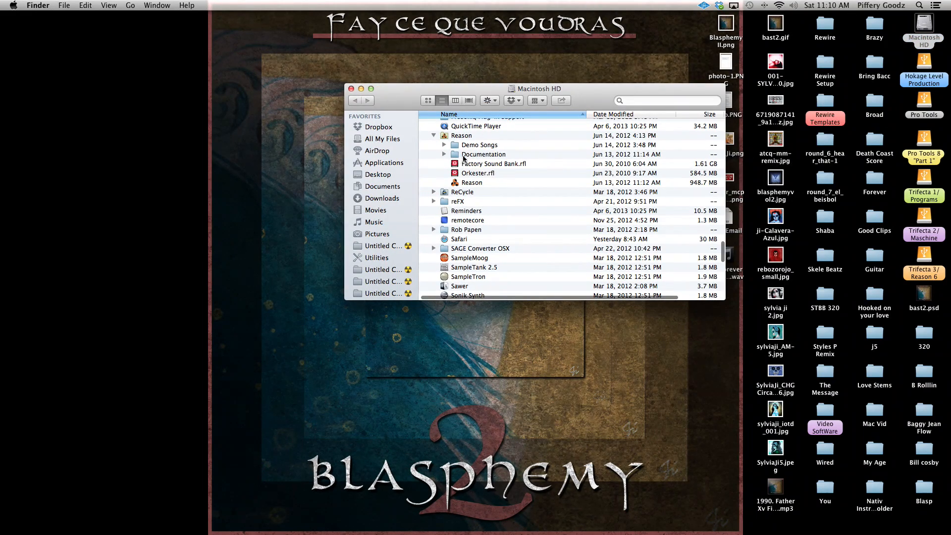
{"action": "scroll", "coordinate": [449, 153], "scroll_direction": "up", "scroll_amount": 10}
{"action": "scroll", "coordinate": [448, 153], "scroll_direction": "up", "scroll_amount": 5}
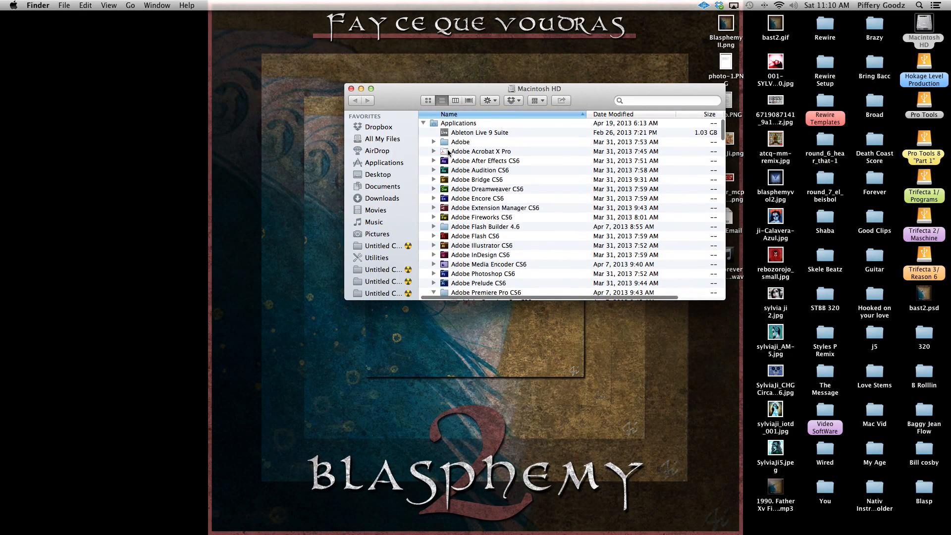
{"action": "scroll", "coordinate": [449, 153], "scroll_direction": "down", "scroll_amount": 15}
{"action": "scroll", "coordinate": [449, 153], "scroll_direction": "down", "scroll_amount": 5}
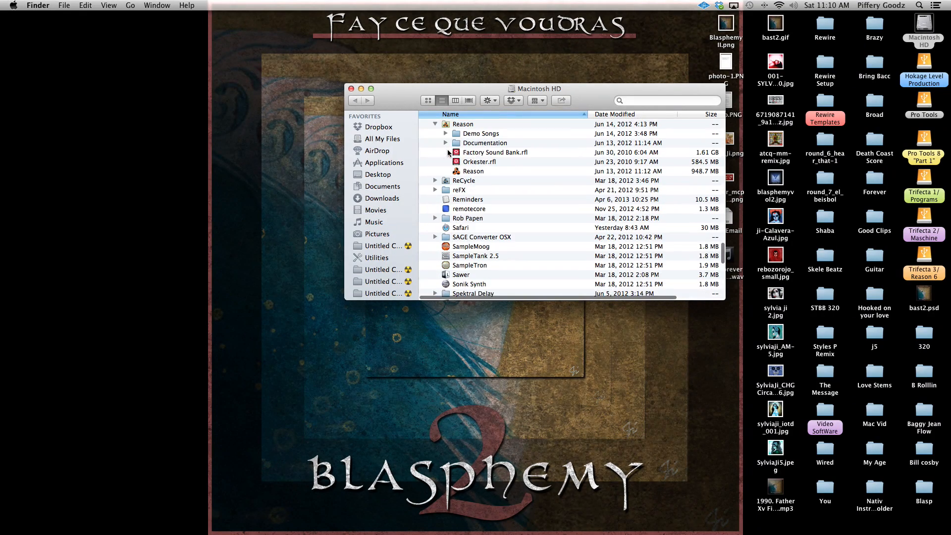
{"action": "left_click", "coordinate": [471, 200]}
{"action": "left_click", "coordinate": [471, 201]}
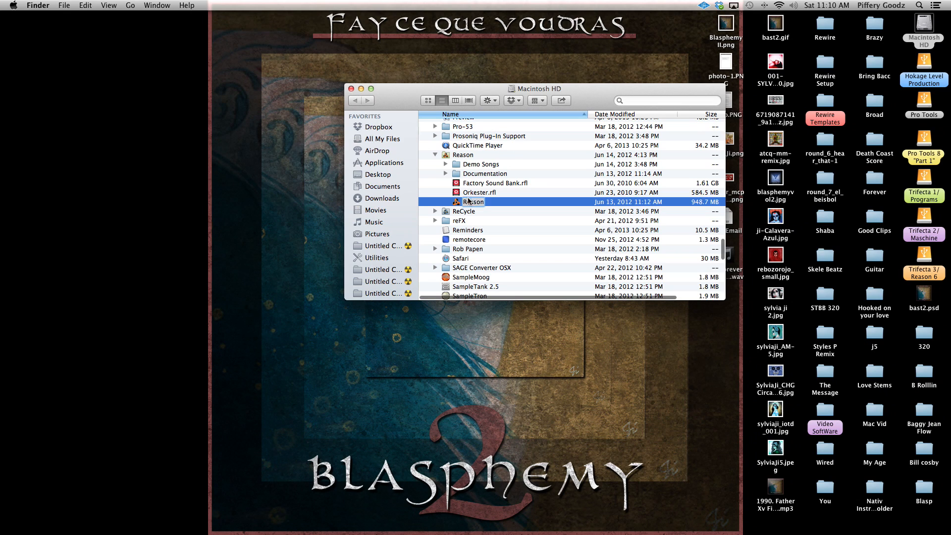
{"action": "right_click", "coordinate": [480, 204]}
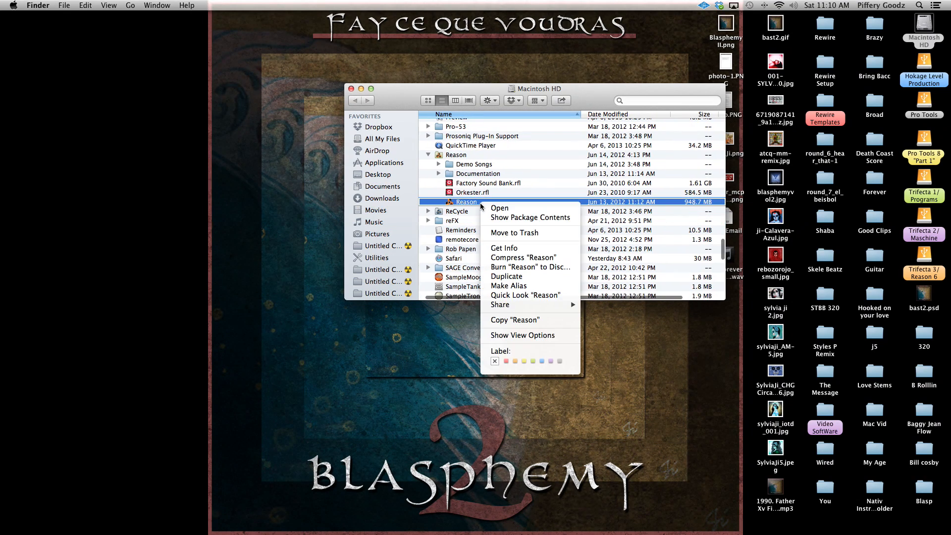
{"action": "left_click", "coordinate": [526, 250]}
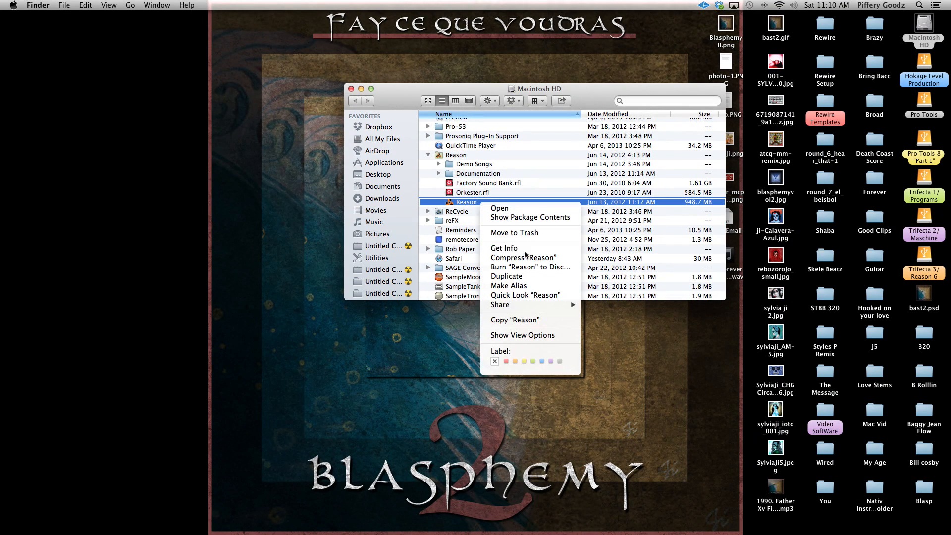
Check the 32-bit mode setting in the Reason file information, and close the info and Macintosh HD windows
{"action": "left_click_drag", "start_coordinate": [36, 22], "coordinate": [113, 31]}
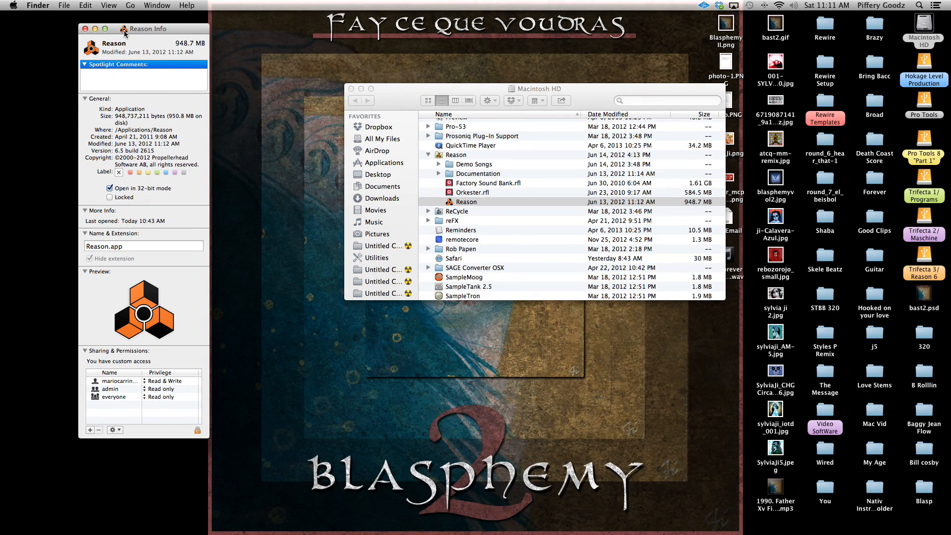
{"action": "left_click_drag", "start_coordinate": [125, 33], "coordinate": [272, 40]}
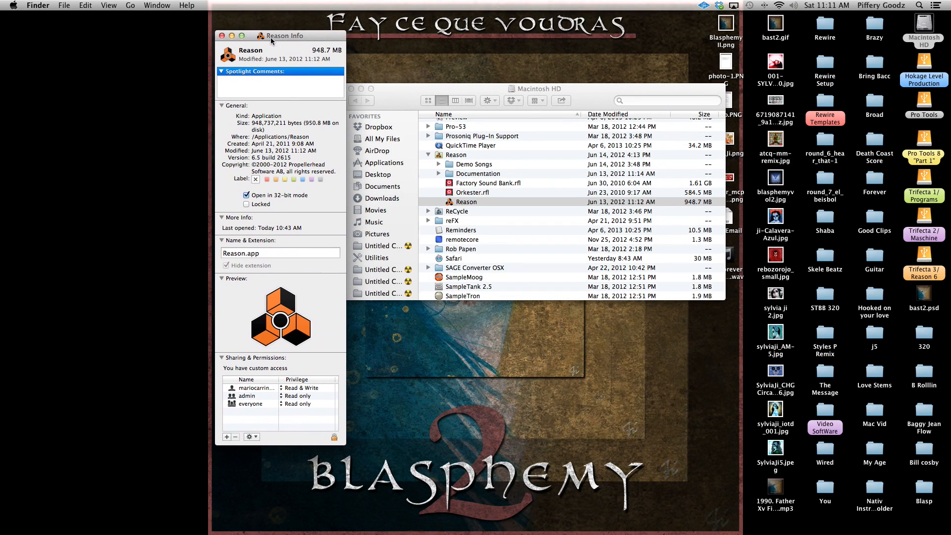
{"action": "left_click_drag", "start_coordinate": [402, 88], "coordinate": [410, 89]}
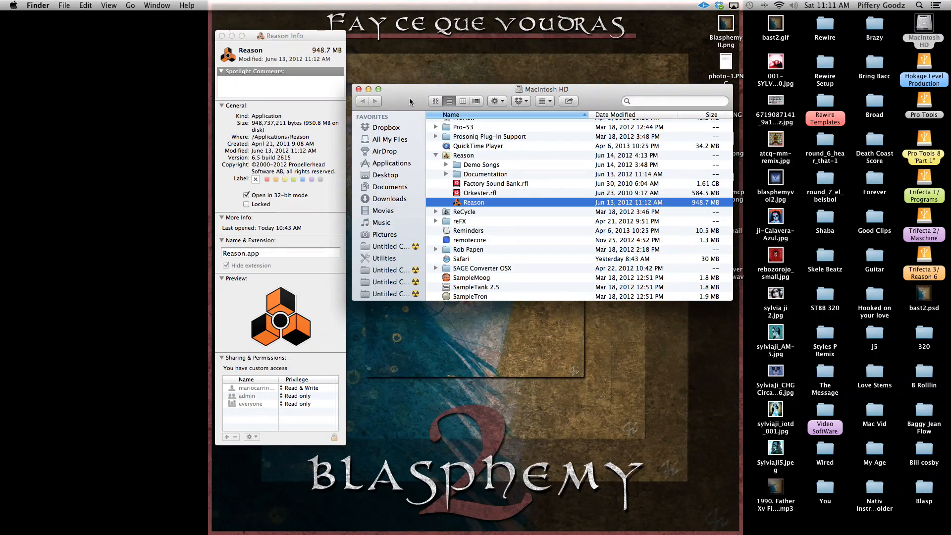
{"action": "left_click", "coordinate": [222, 35]}
{"action": "left_click", "coordinate": [358, 88]}
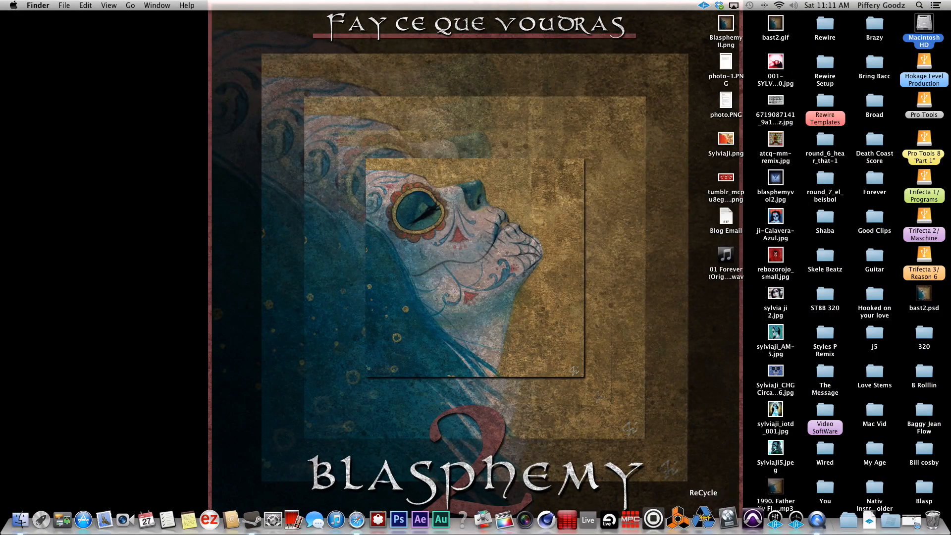
Launch Logic Pro with its new project template chooser open, and start Reason after it
{"action": "left_click", "coordinate": [724, 521]}
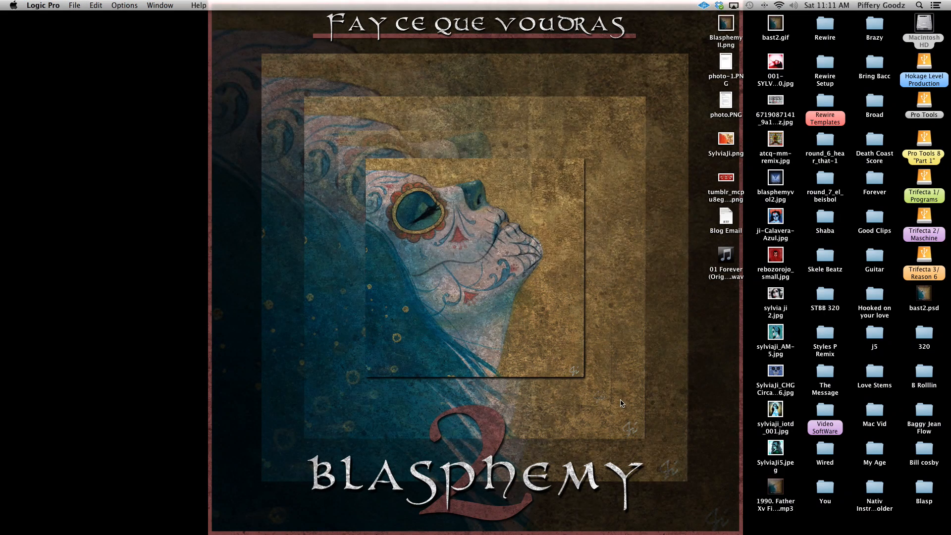
{"action": "left_click", "coordinate": [80, 4]}
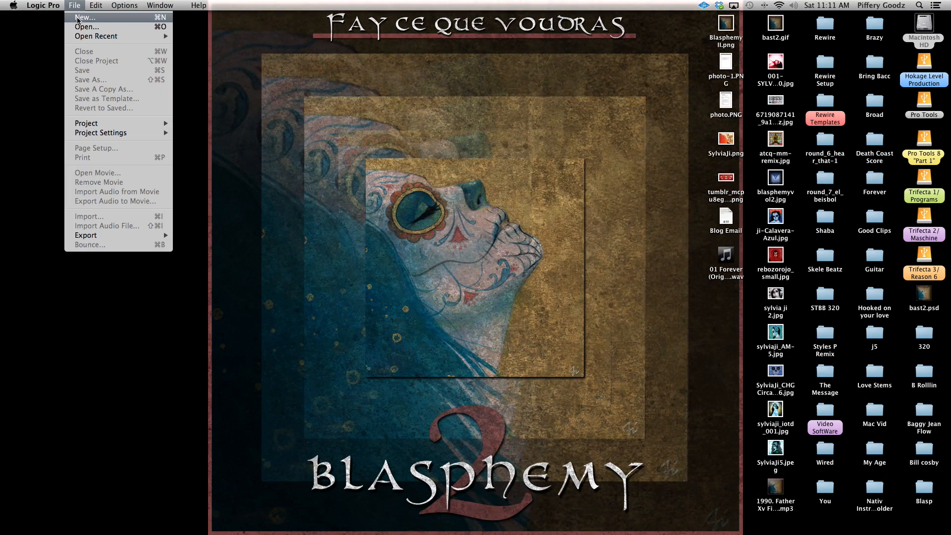
{"action": "left_click", "coordinate": [77, 17]}
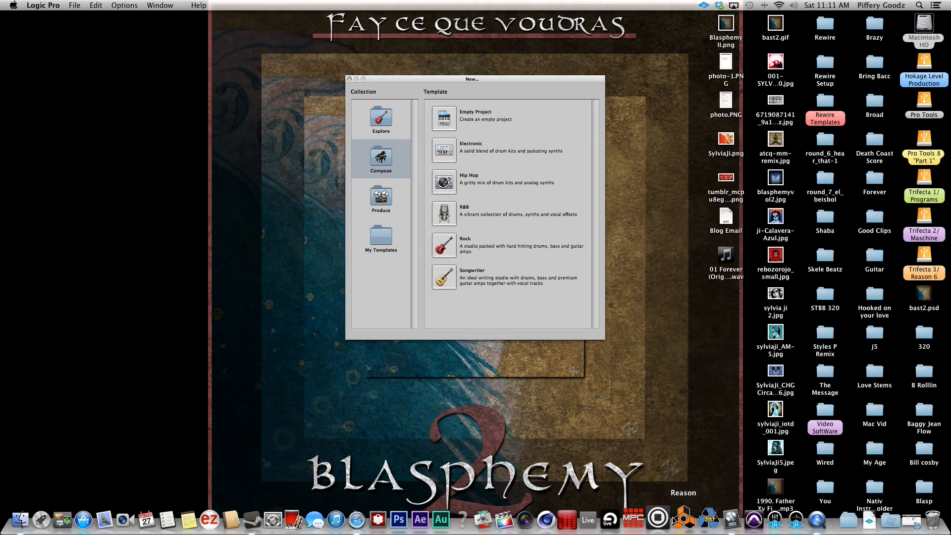
{"action": "left_click", "coordinate": [684, 519]}
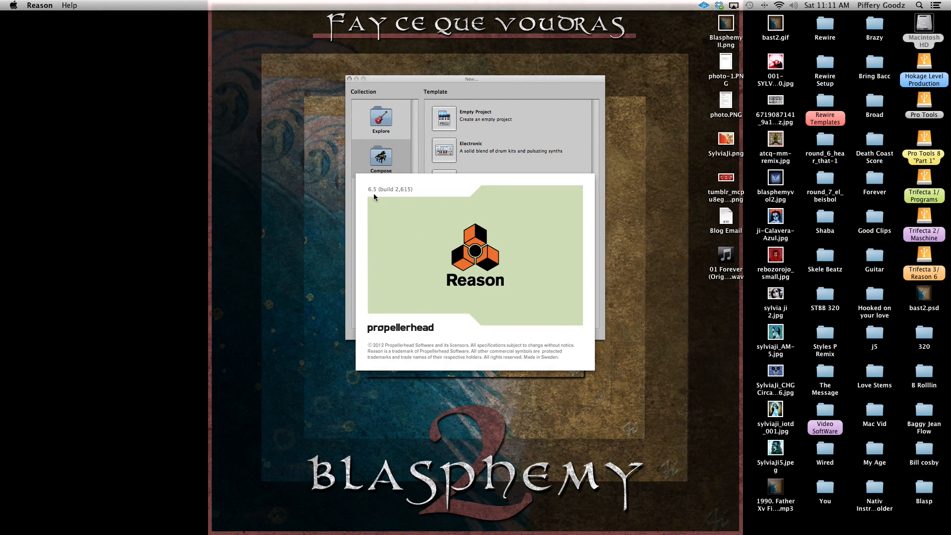
Create an empty project in Logic Pro with one External MIDI track and the Library open
{"action": "left_click", "coordinate": [427, 84]}
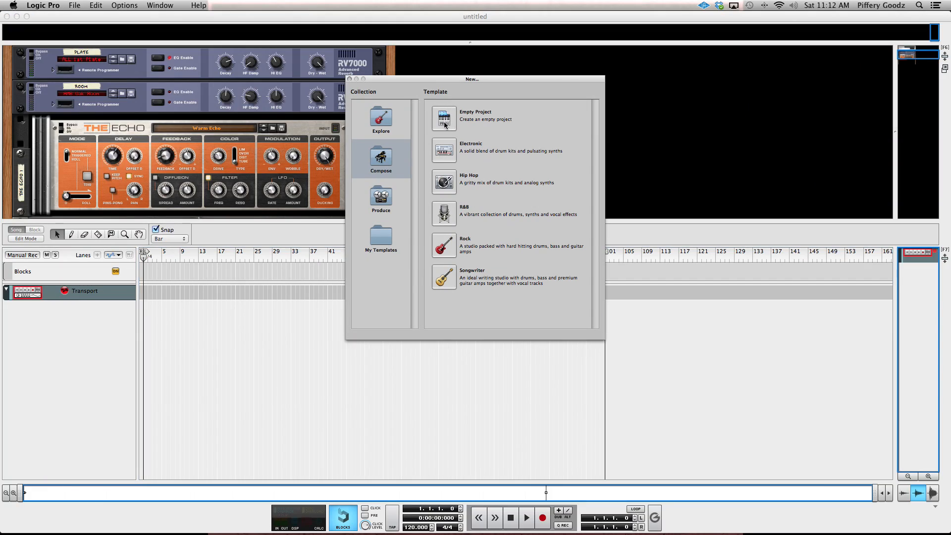
{"action": "double_click", "coordinate": [445, 119]}
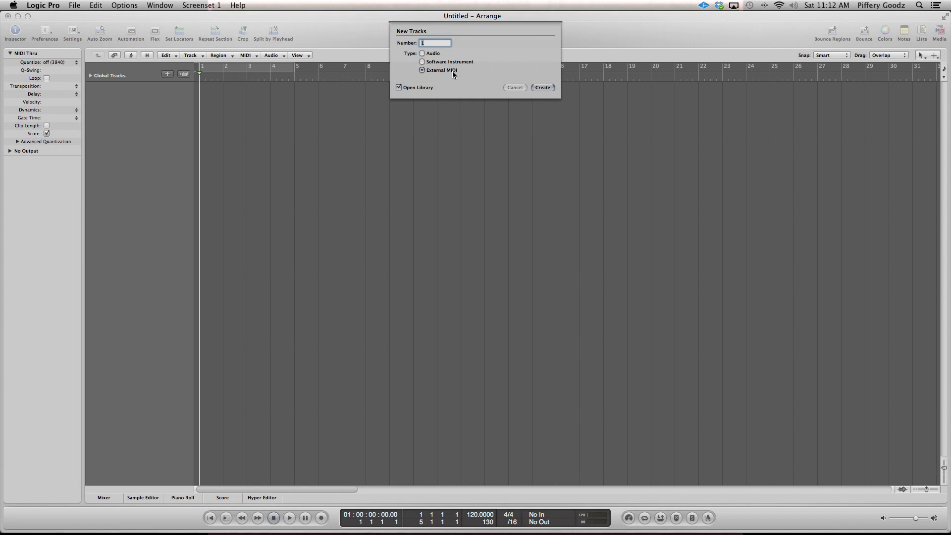
{"action": "left_click", "coordinate": [546, 89]}
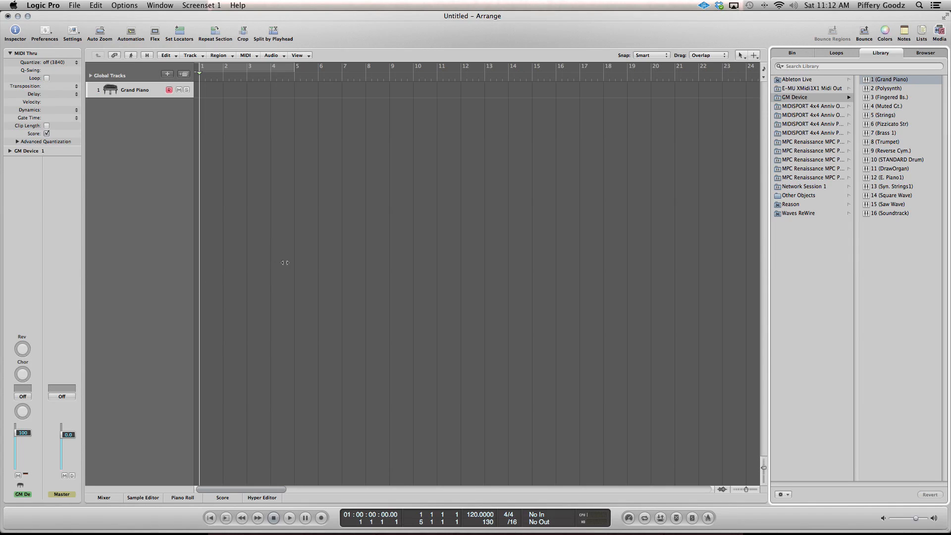
Switch to Reason and add a Thor synthesizer to the empty area of the rack
{"action": "mouse_move", "coordinate": [340, 520]}
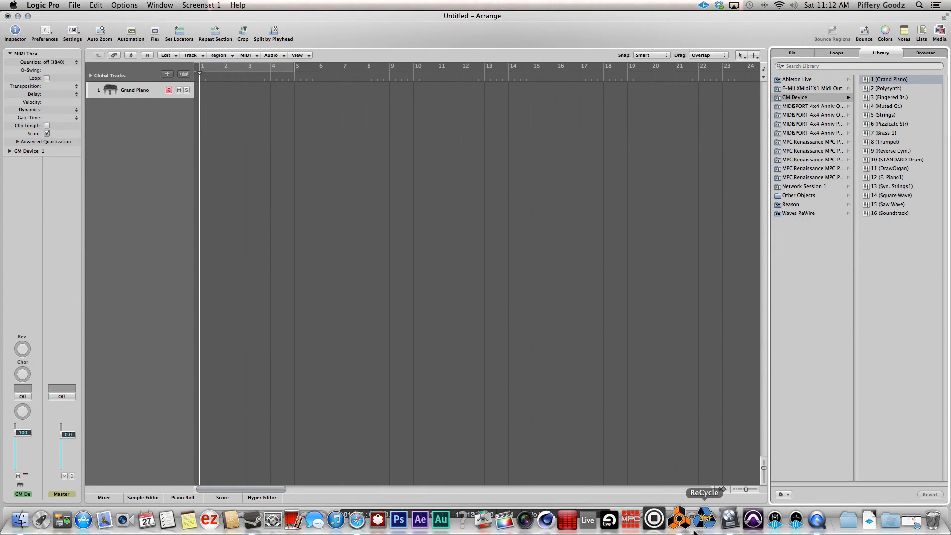
{"action": "left_click", "coordinate": [686, 519]}
{"action": "right_click", "coordinate": [532, 159]}
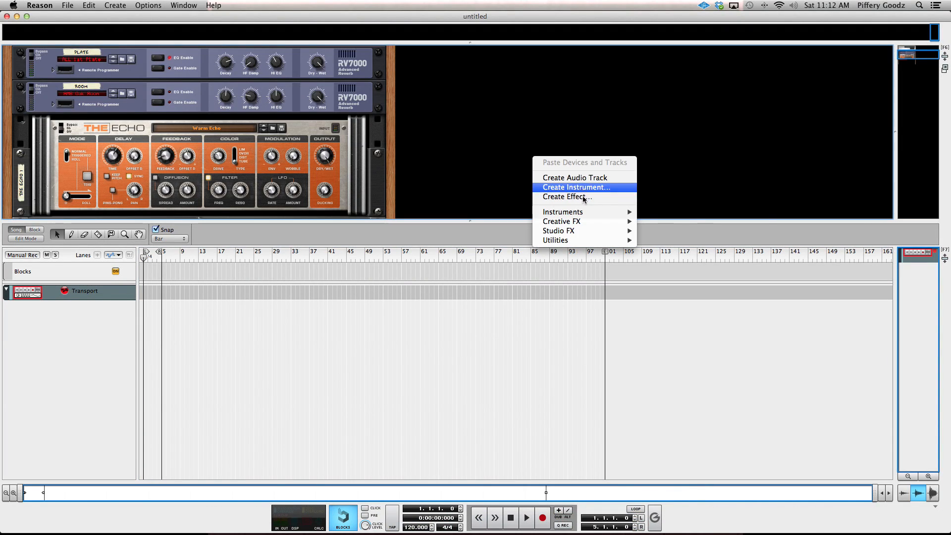
{"action": "mouse_move", "coordinate": [614, 212]}
{"action": "left_click", "coordinate": [681, 238]}
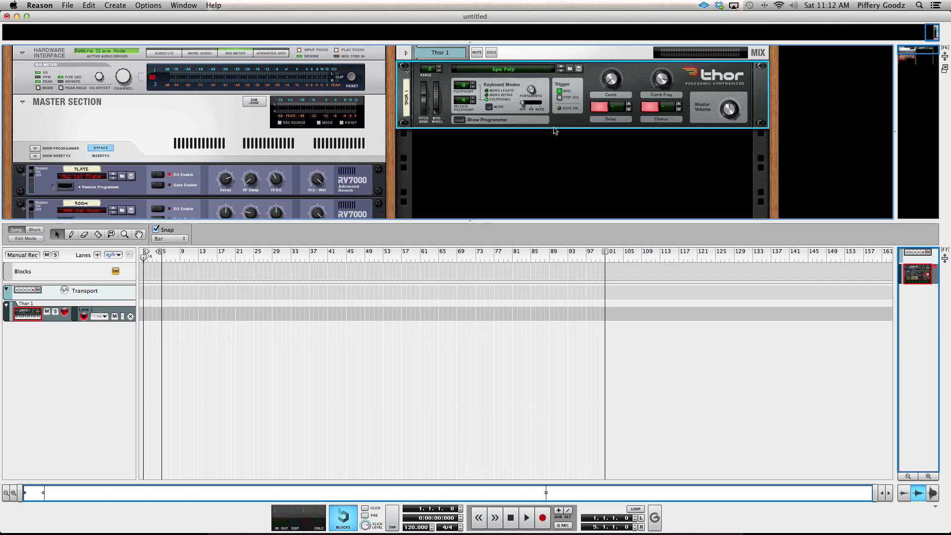
Turn the rack to its rear view and expand the hardware interface's Audio I/O panel and Thor's mix channel
{"action": "key", "text": "Tab"}
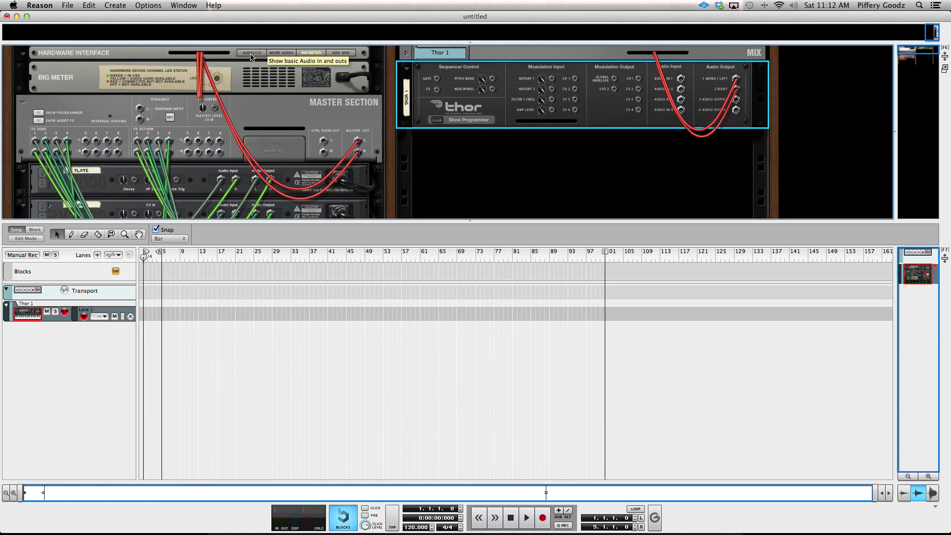
{"action": "left_click", "coordinate": [251, 53]}
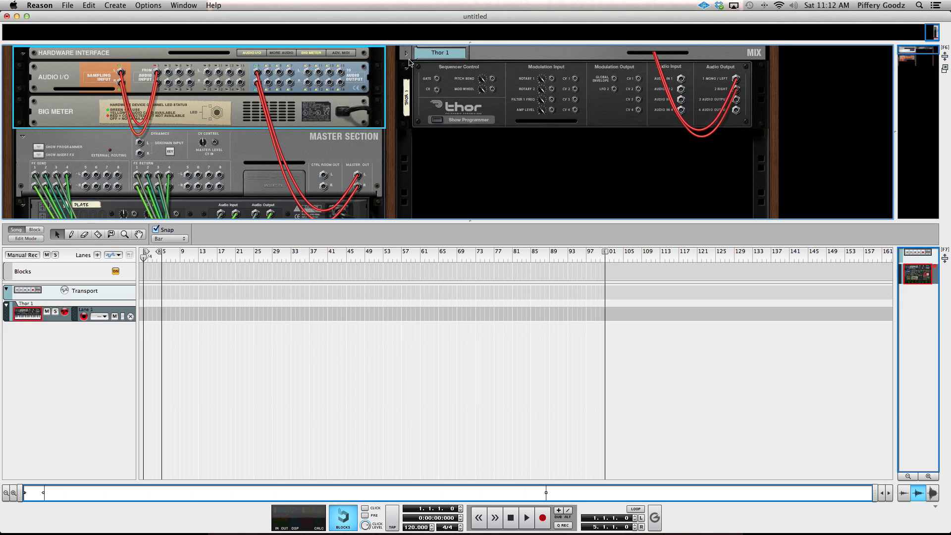
{"action": "left_click", "coordinate": [409, 62]}
{"action": "left_click", "coordinate": [407, 53]}
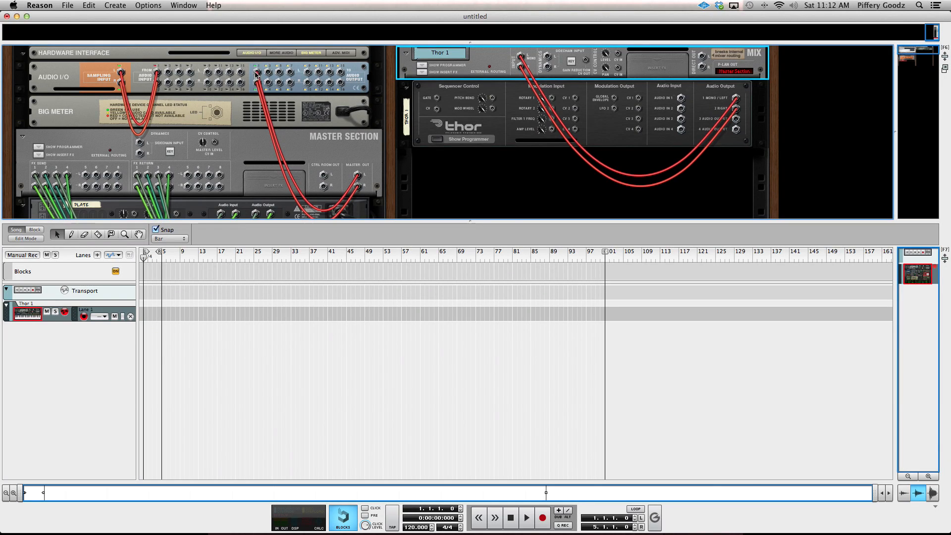
Disconnect the master output from the hardware interface and patch Thor's mix channel direct outputs to the interface's second output pair
{"action": "left_click_drag", "start_coordinate": [257, 74], "coordinate": [249, 252]}
{"action": "scroll", "coordinate": [304, 167], "scroll_direction": "up", "scroll_amount": 2}
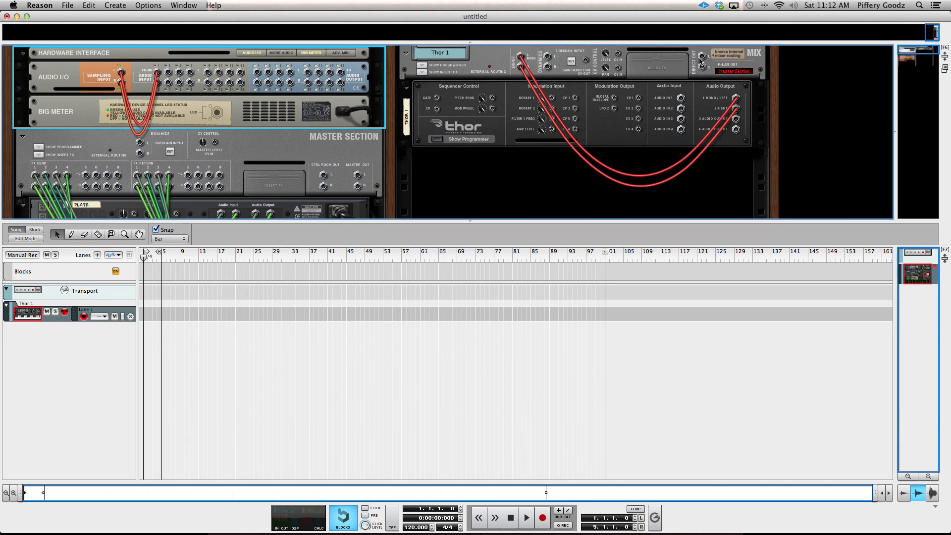
{"action": "mouse_move", "coordinate": [700, 58]}
{"action": "left_mouse_down"}
{"action": "mouse_move", "coordinate": [556, 156]}
{"action": "mouse_move", "coordinate": [721, 66]}
{"action": "mouse_move", "coordinate": [694, 79]}
{"action": "mouse_move", "coordinate": [441, 94]}
{"action": "mouse_move", "coordinate": [277, 81]}
{"action": "mouse_move", "coordinate": [268, 71]}
{"action": "left_mouse_up"}
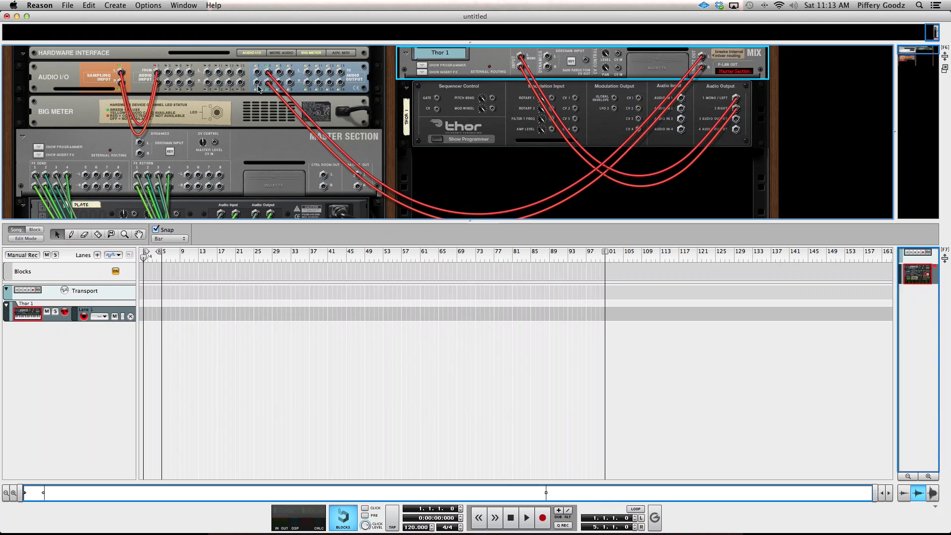
{"action": "key", "text": "Tab"}
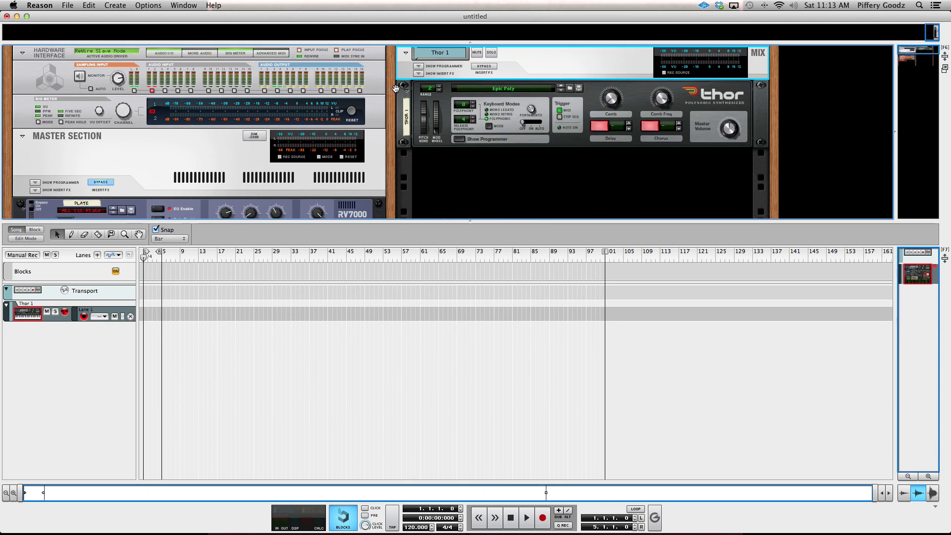
Switch to Logic Pro and open the Mixer below the arrange area
{"action": "mouse_move", "coordinate": [554, 519]}
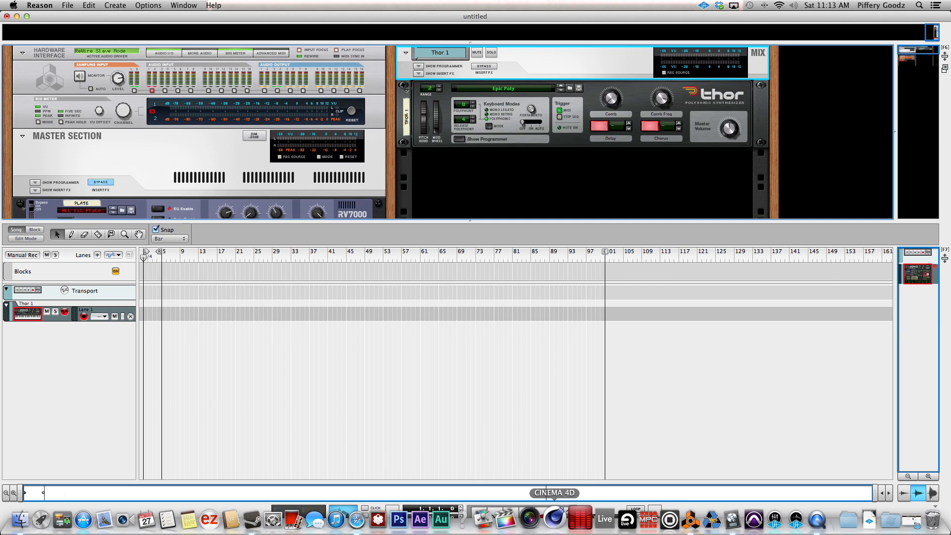
{"action": "left_click", "coordinate": [727, 519]}
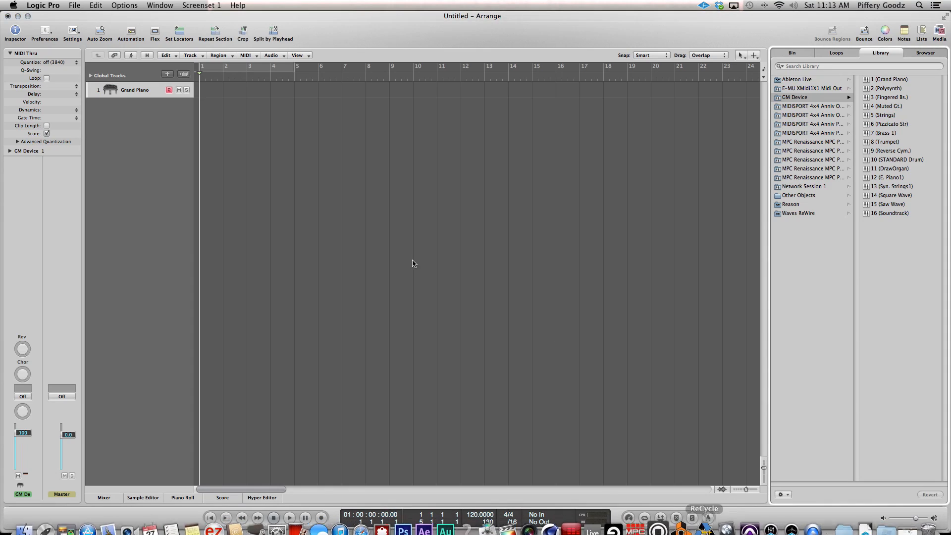
{"action": "left_click", "coordinate": [105, 497]}
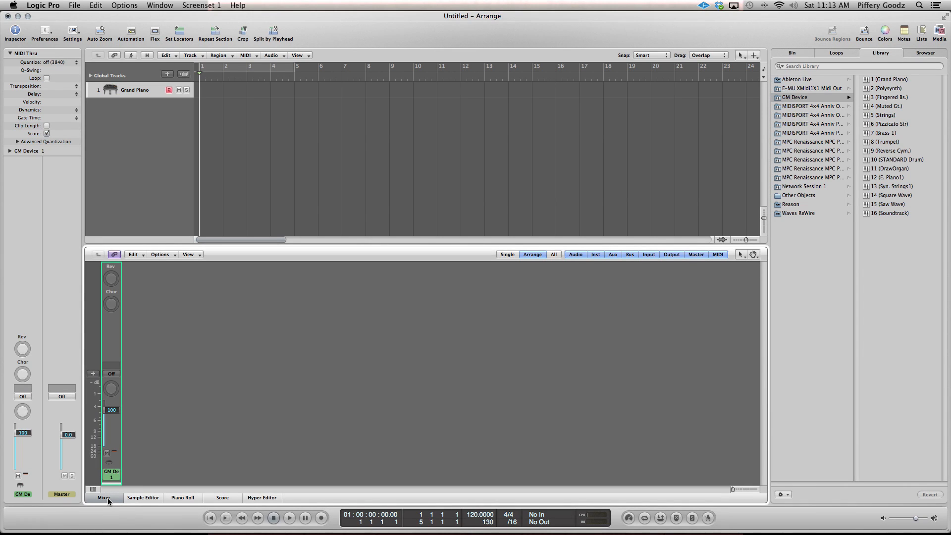
{"action": "left_click", "coordinate": [108, 498]}
{"action": "left_click", "coordinate": [107, 498]}
Create one stereo auxiliary channel strip with Reason's RW:Channel 3/4 as input and Output 1-2 as output
{"action": "left_click", "coordinate": [165, 256]}
{"action": "left_click", "coordinate": [168, 264]}
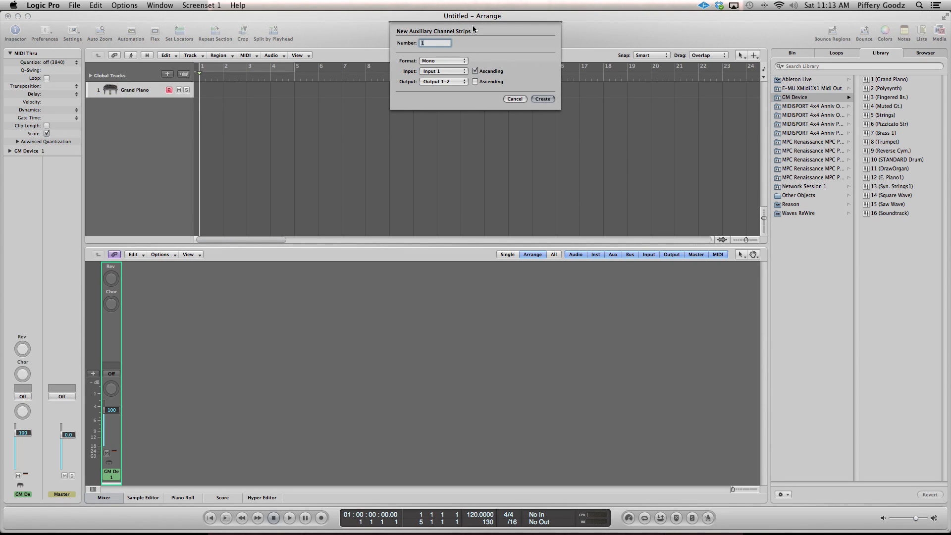
{"action": "left_click", "coordinate": [462, 60]}
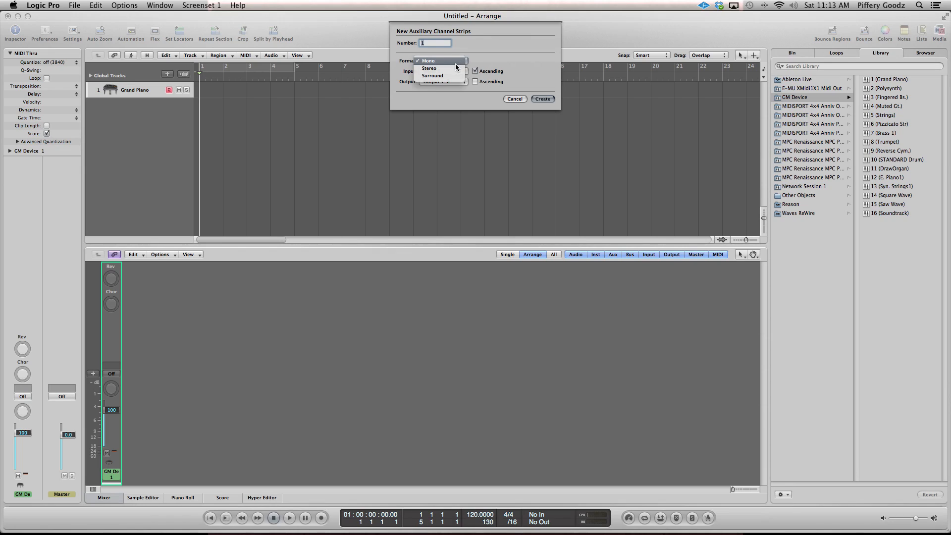
{"action": "left_click", "coordinate": [455, 69]}
{"action": "left_click", "coordinate": [456, 72]}
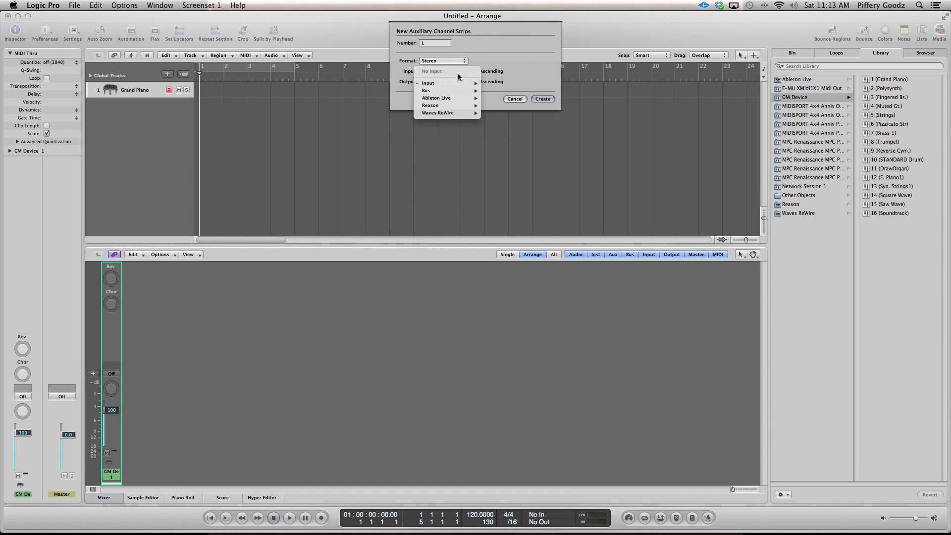
{"action": "mouse_move", "coordinate": [461, 106]}
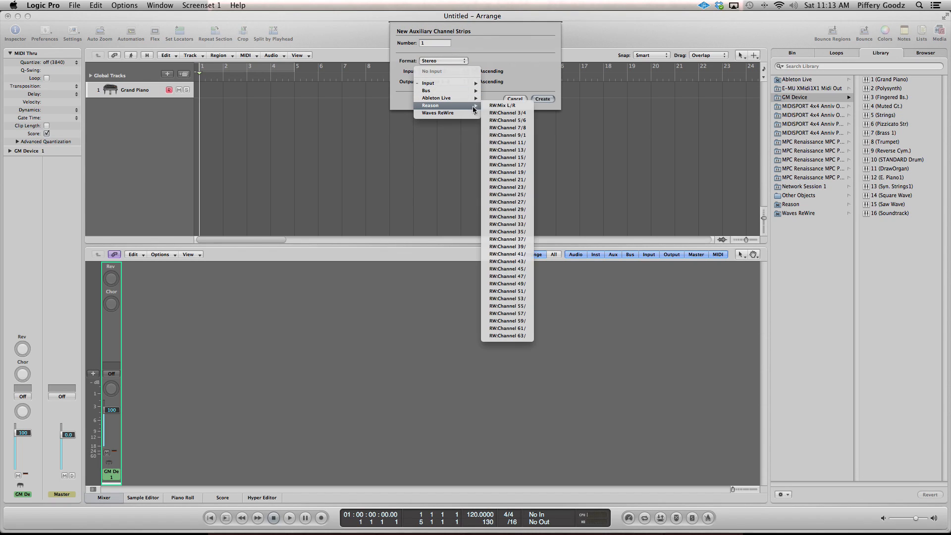
{"action": "left_click", "coordinate": [499, 113]}
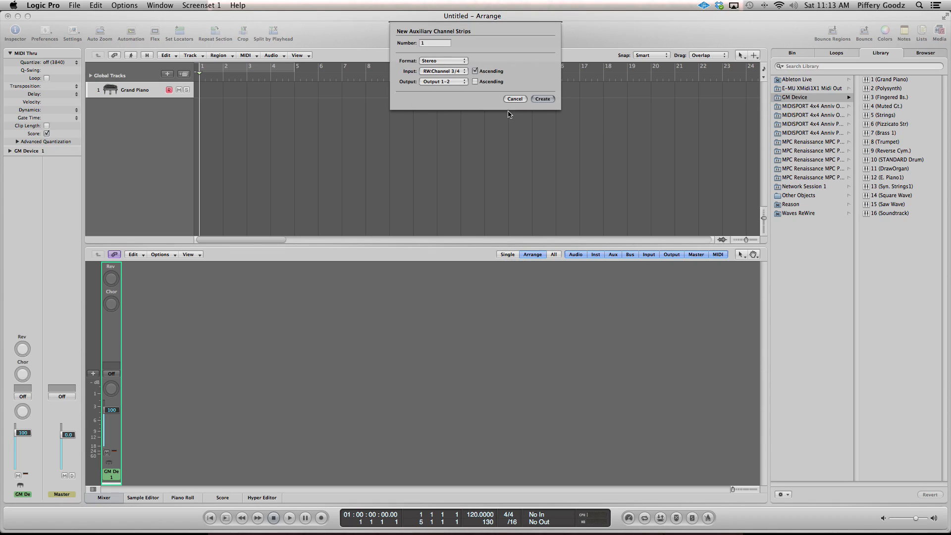
{"action": "left_click", "coordinate": [543, 99]}
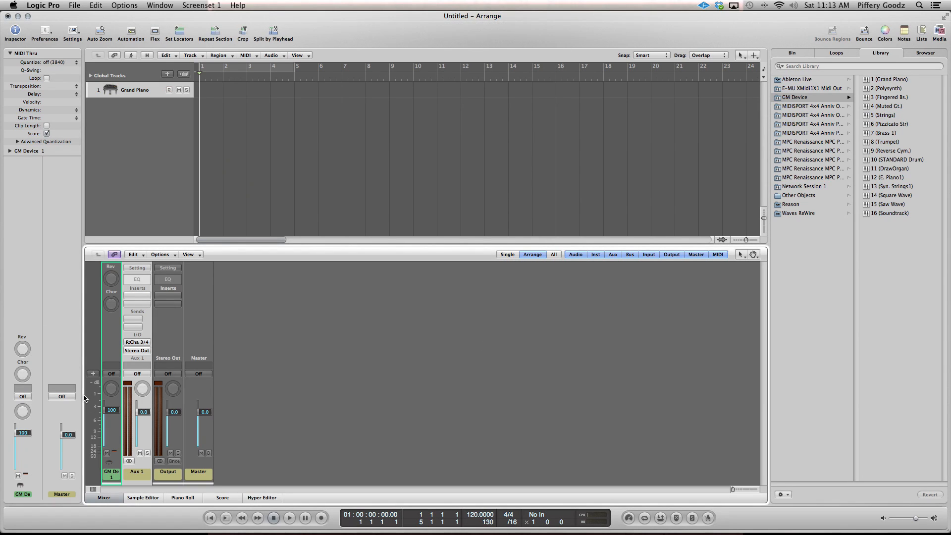
Assign the Grand Piano track to Reason's Thor 1 instrument in the Library and lower the Aux 1 fader to -5.5
{"action": "left_click", "coordinate": [134, 91]}
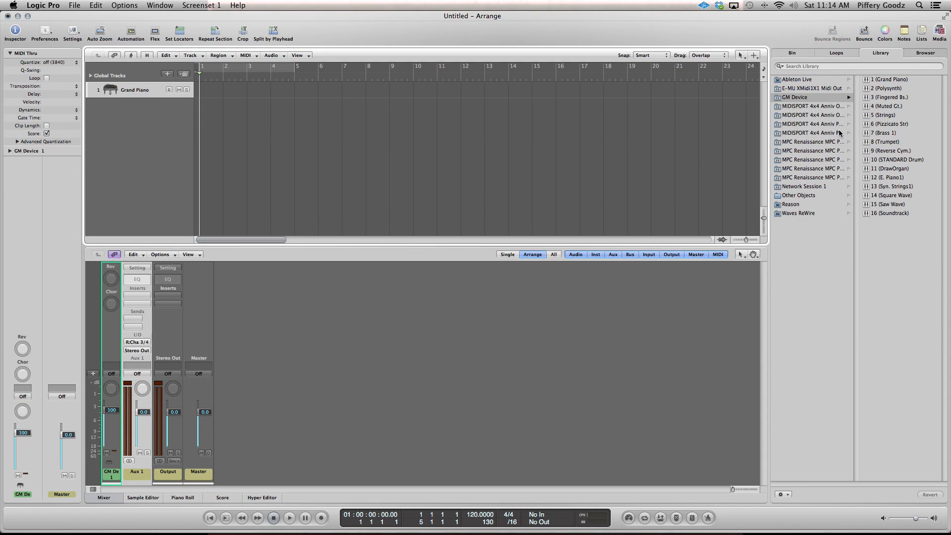
{"action": "left_click", "coordinate": [818, 206]}
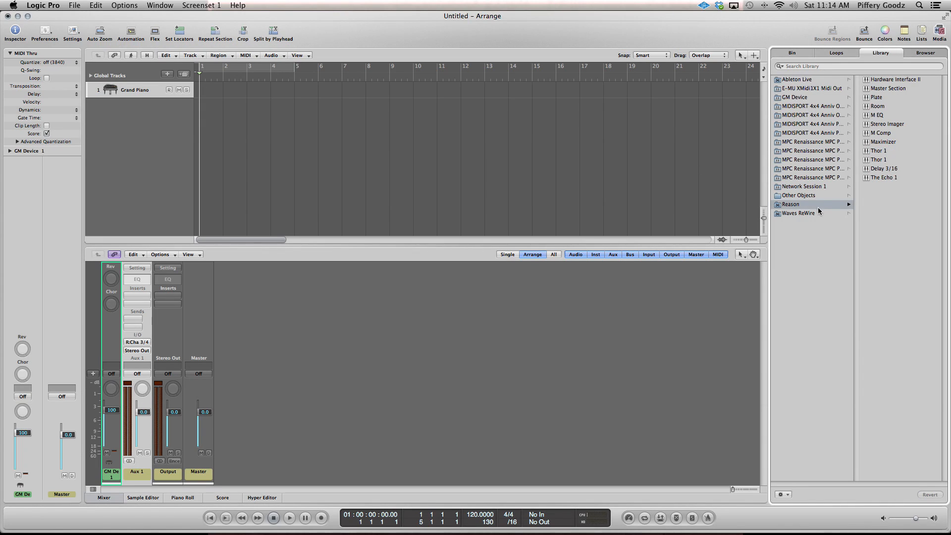
{"action": "left_click", "coordinate": [880, 159]}
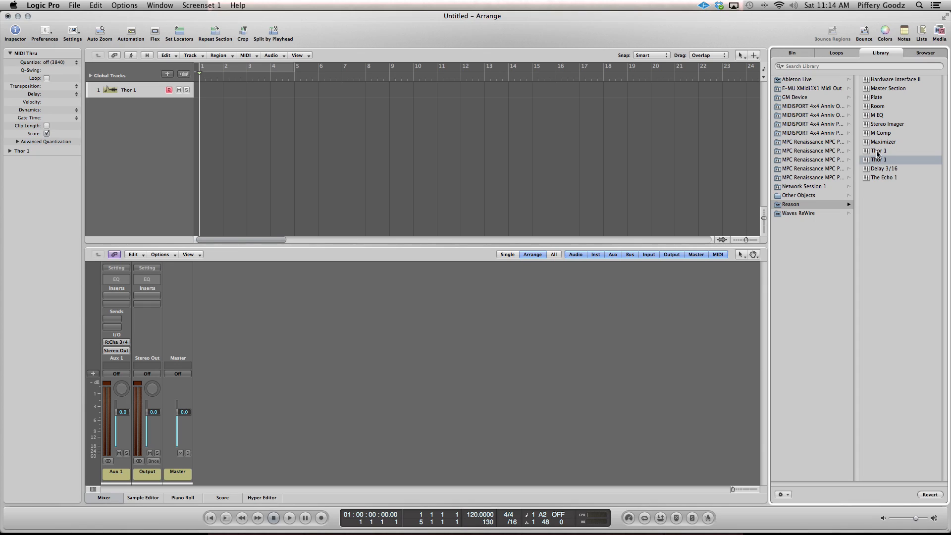
{"action": "left_click", "coordinate": [879, 151]}
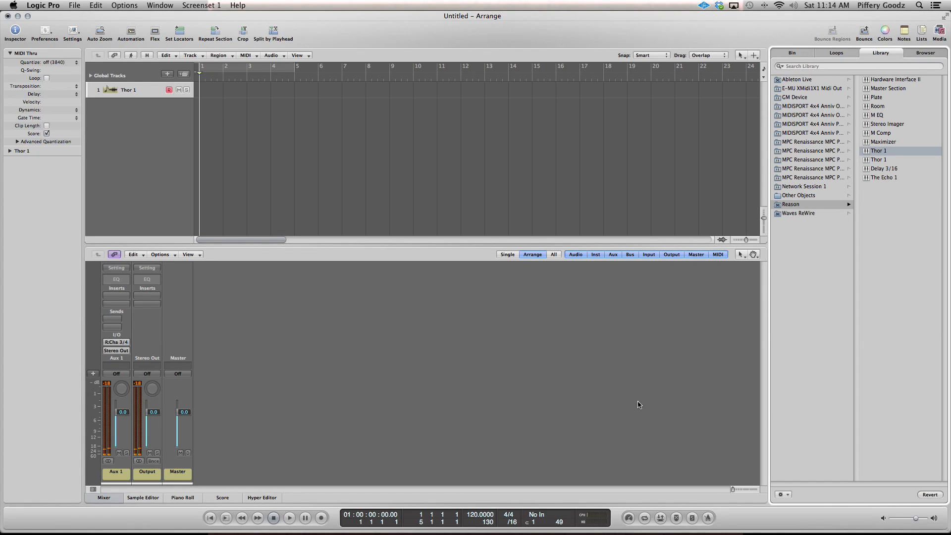
{"action": "left_click_drag", "start_coordinate": [117, 416], "coordinate": [131, 440]}
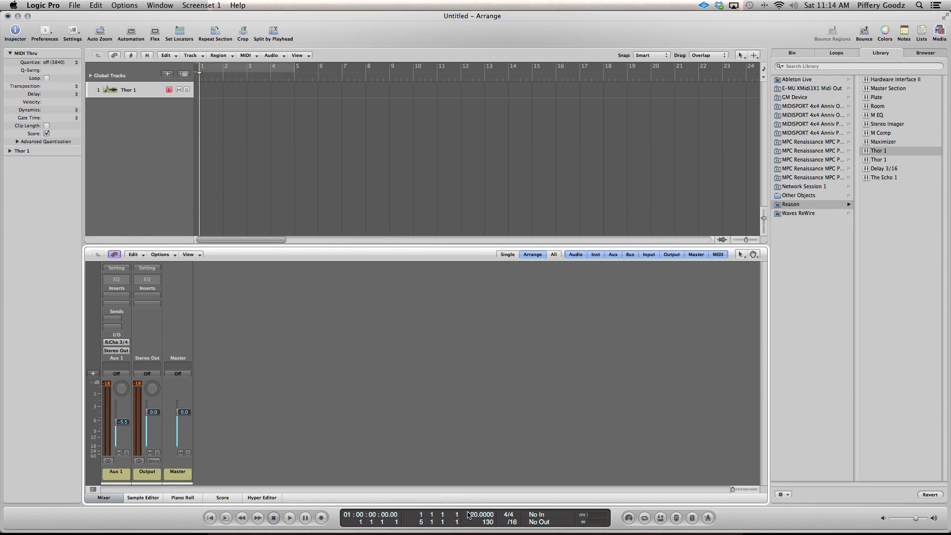
Set the tempo to 80, record a Thor 1 part with bars 1 to 5 cycled, and play it back
{"action": "left_click_drag", "start_coordinate": [477, 516], "coordinate": [479, 533]}
{"action": "left_click", "coordinate": [220, 68]}
{"action": "key", "text": "r"}
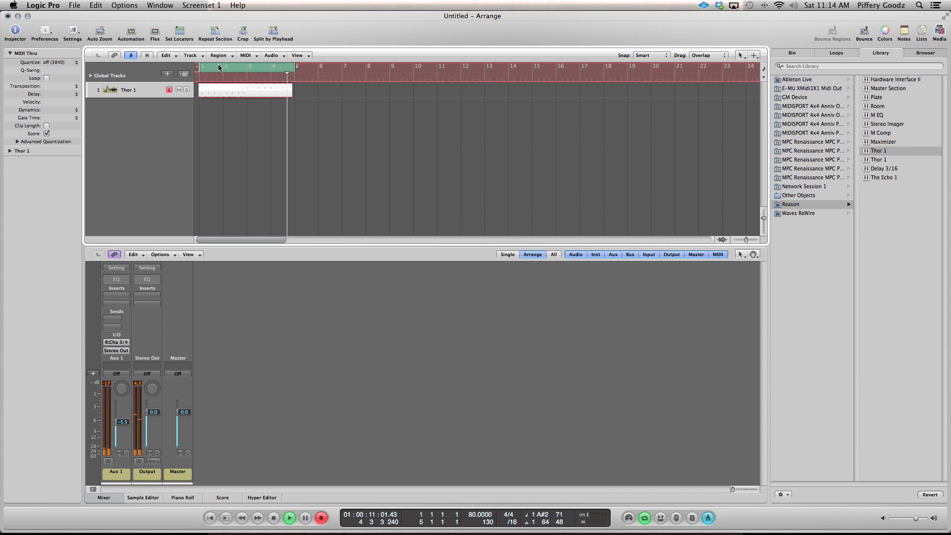
{"action": "key", "text": "space"}
{"action": "key", "text": "space"}
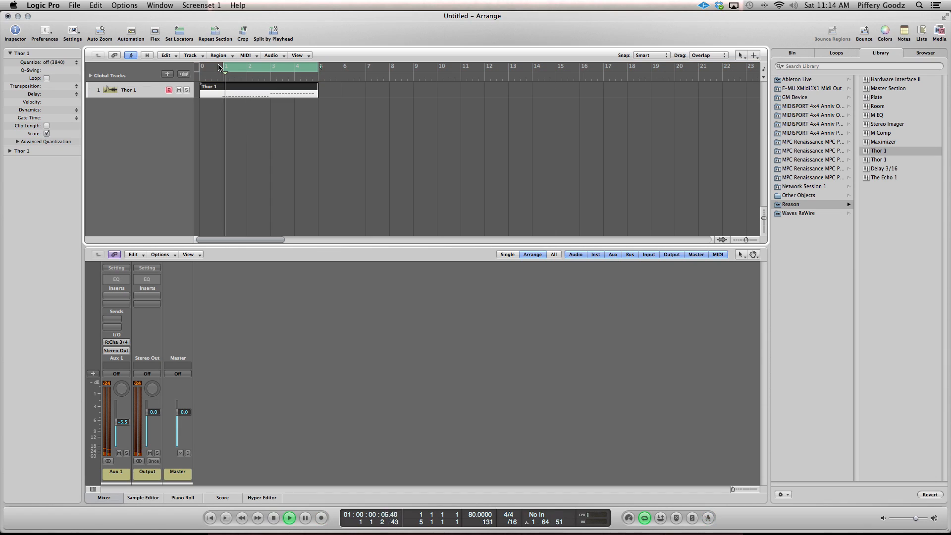
{"action": "key", "text": "space"}
Quantize the Thor 1 region to 1/16-Note and delete the stray short note at the start of bar 3 in the Piano Roll
{"action": "left_click", "coordinate": [57, 63]}
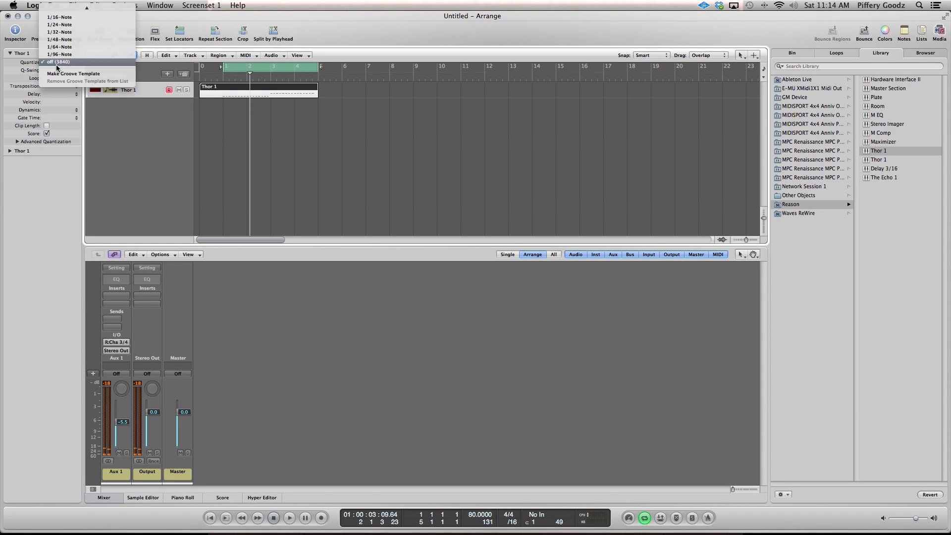
{"action": "left_click", "coordinate": [60, 18]}
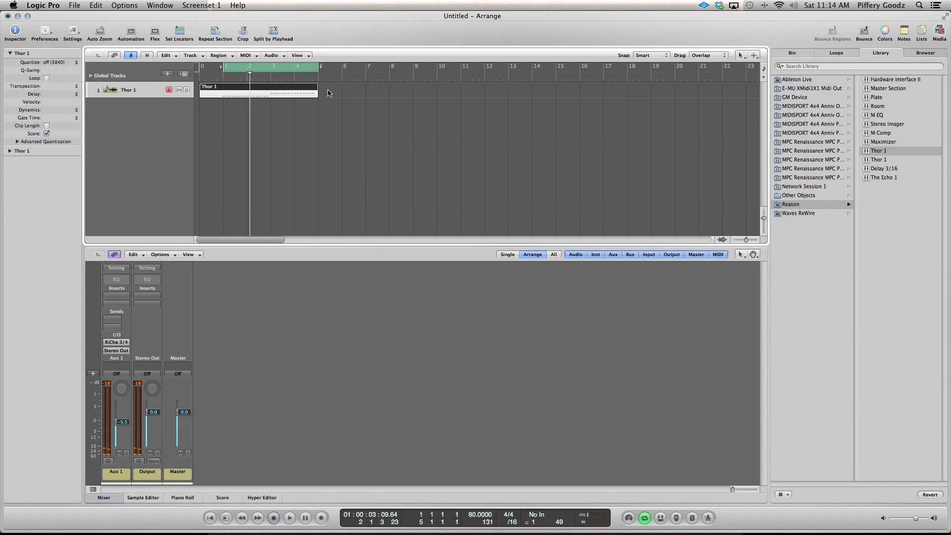
{"action": "double_click", "coordinate": [286, 94]}
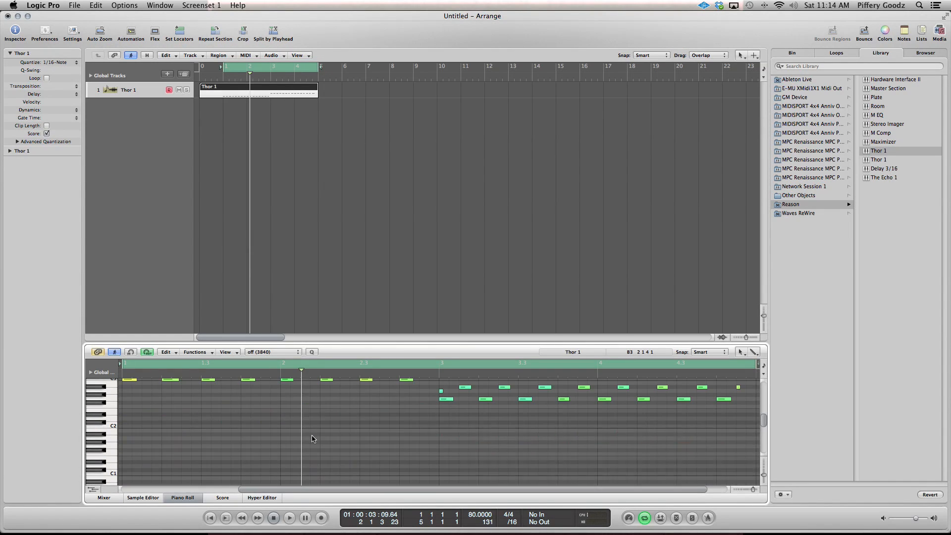
{"action": "scroll", "coordinate": [312, 439], "scroll_direction": "left", "scroll_amount": 5}
{"action": "scroll", "coordinate": [314, 440], "scroll_direction": "right", "scroll_amount": 4}
{"action": "scroll", "coordinate": [319, 441], "scroll_direction": "down", "scroll_amount": 1}
{"action": "scroll", "coordinate": [322, 440], "scroll_direction": "up", "scroll_amount": 3}
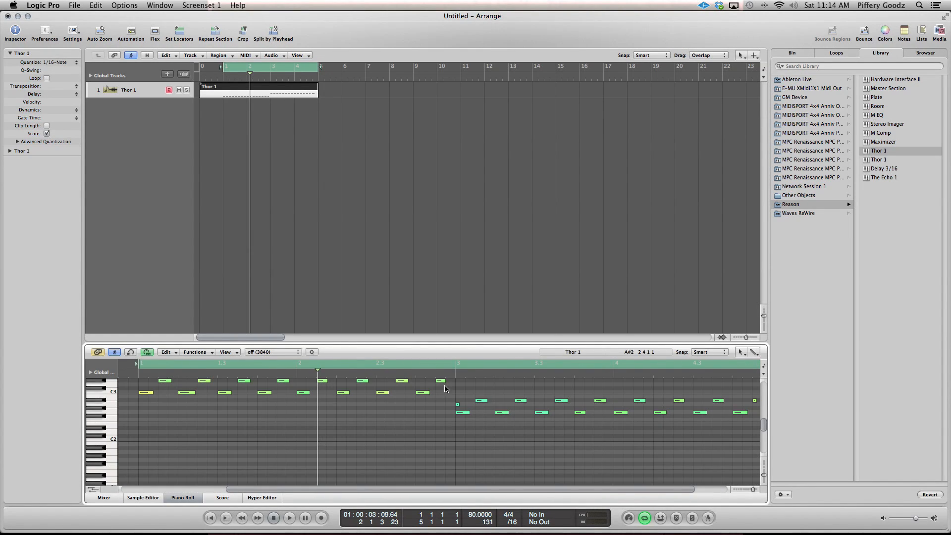
{"action": "left_click", "coordinate": [458, 405]}
{"action": "key", "text": "Delete"}
Split the Thor 1 region at bar 1 with the Scissors tool and delete the piece before bar 1
{"action": "key", "text": "Escape"}
{"action": "left_click", "coordinate": [249, 171]}
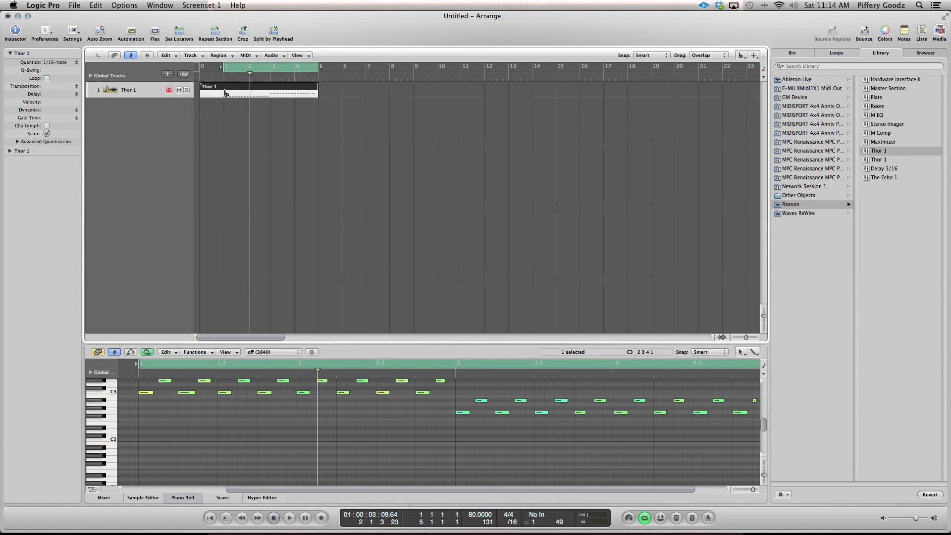
{"action": "left_click", "coordinate": [223, 94]}
{"action": "key", "text": "Escape"}
{"action": "left_click", "coordinate": [227, 95]}
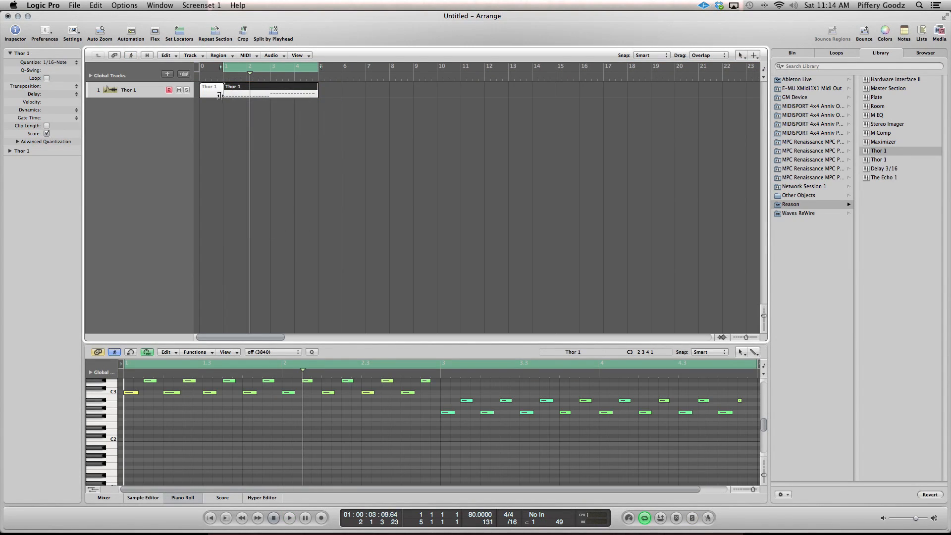
{"action": "left_click", "coordinate": [219, 94]}
{"action": "key", "text": "Delete"}
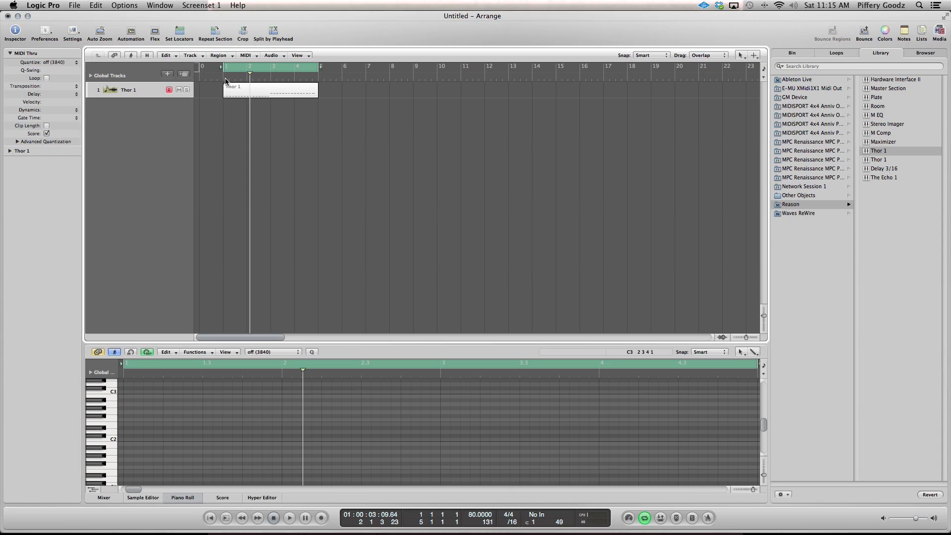
Open the audio device preferences and set ReWire Behavior to Playback Mode (Less CPU Load)
{"action": "left_click", "coordinate": [49, 34]}
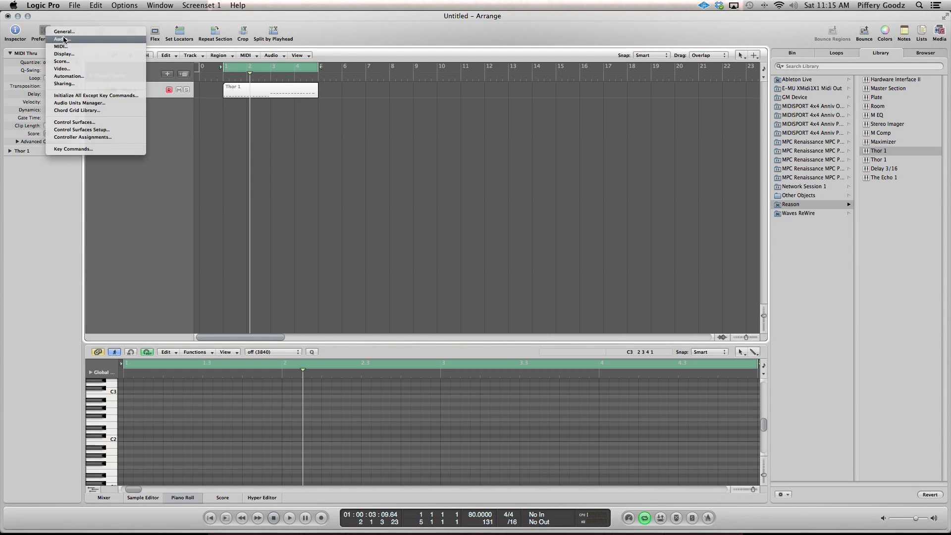
{"action": "left_click", "coordinate": [87, 24]}
{"action": "left_click", "coordinate": [48, 33]}
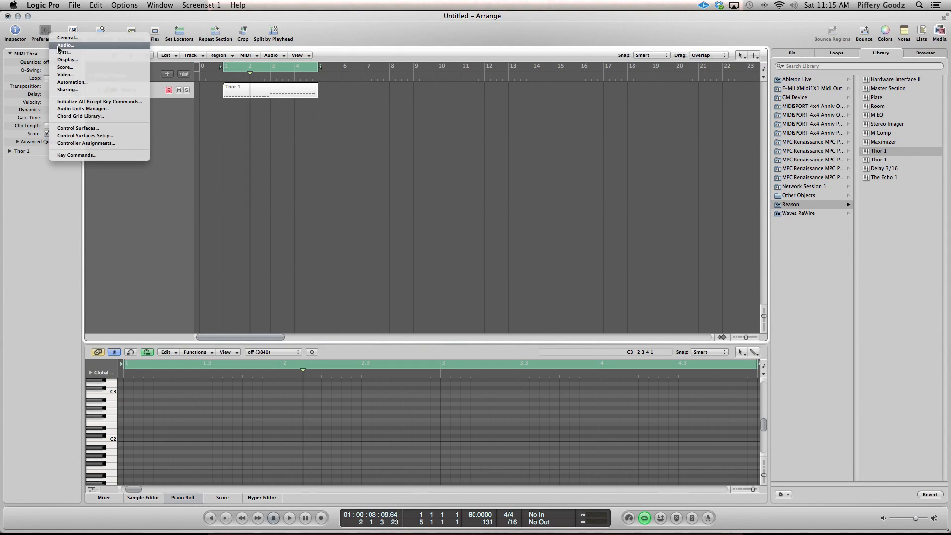
{"action": "left_click", "coordinate": [59, 48]}
{"action": "left_click_drag", "start_coordinate": [446, 250], "coordinate": [410, 83]}
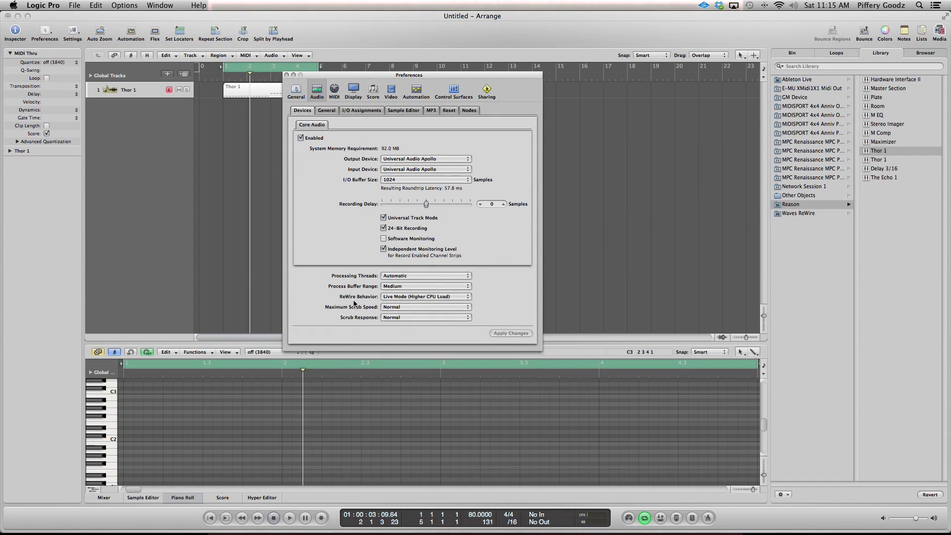
{"action": "left_click", "coordinate": [390, 297]}
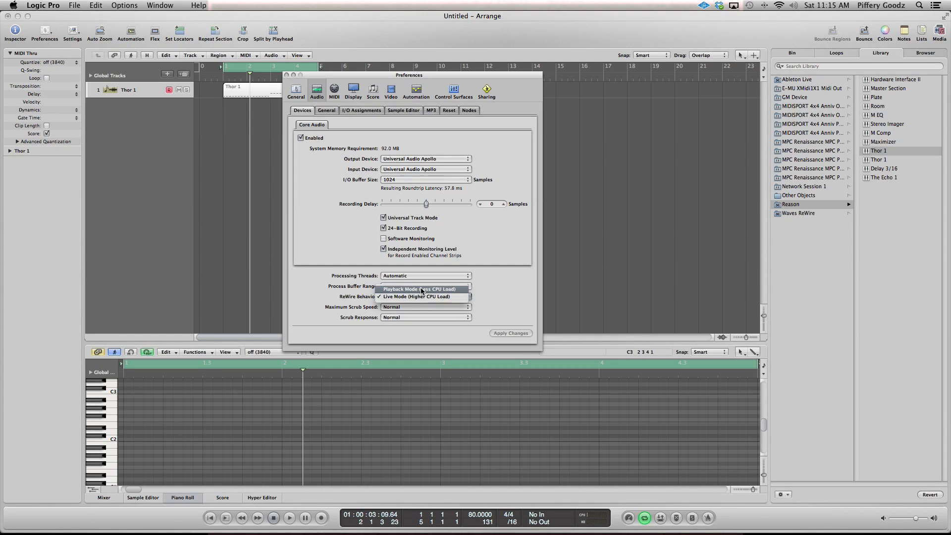
{"action": "left_click", "coordinate": [423, 290]}
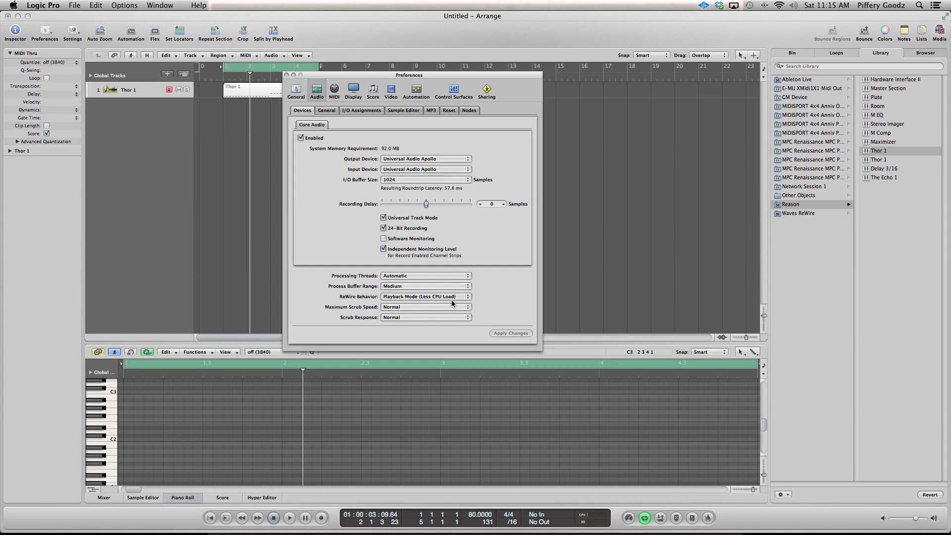
Set ReWire Behavior to Live Mode (Higher CPU Load) and close the preferences
{"action": "left_click", "coordinate": [450, 298]}
{"action": "left_click", "coordinate": [451, 307]}
{"action": "left_click", "coordinate": [455, 297]}
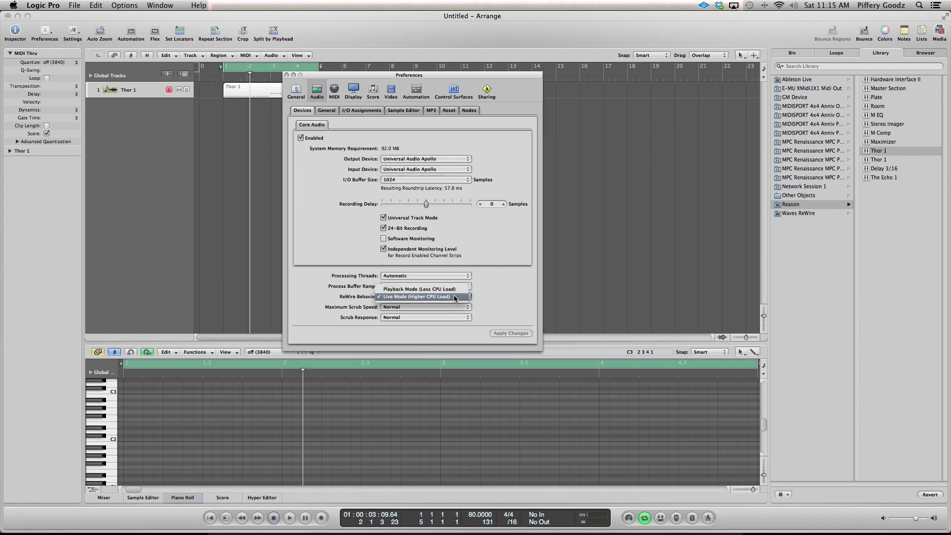
{"action": "left_click", "coordinate": [455, 296]}
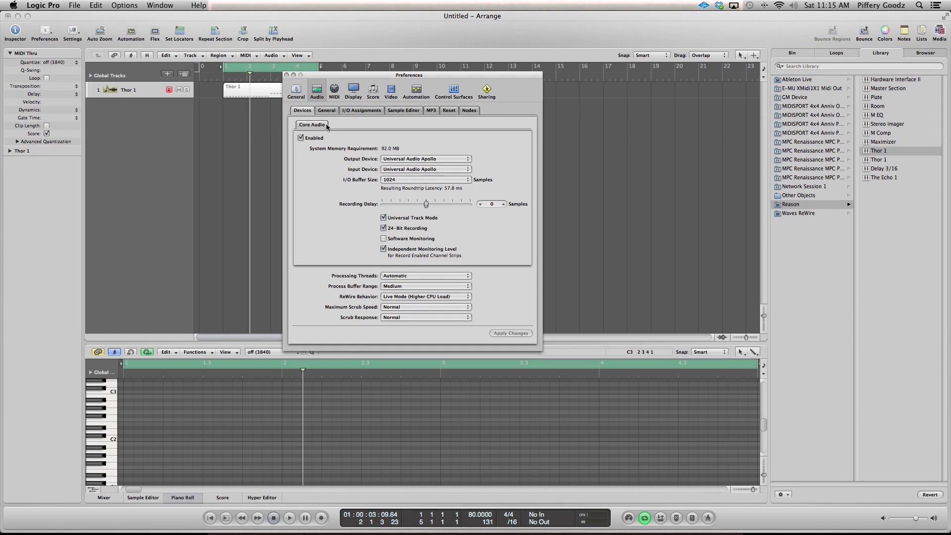
{"action": "left_click", "coordinate": [286, 75]}
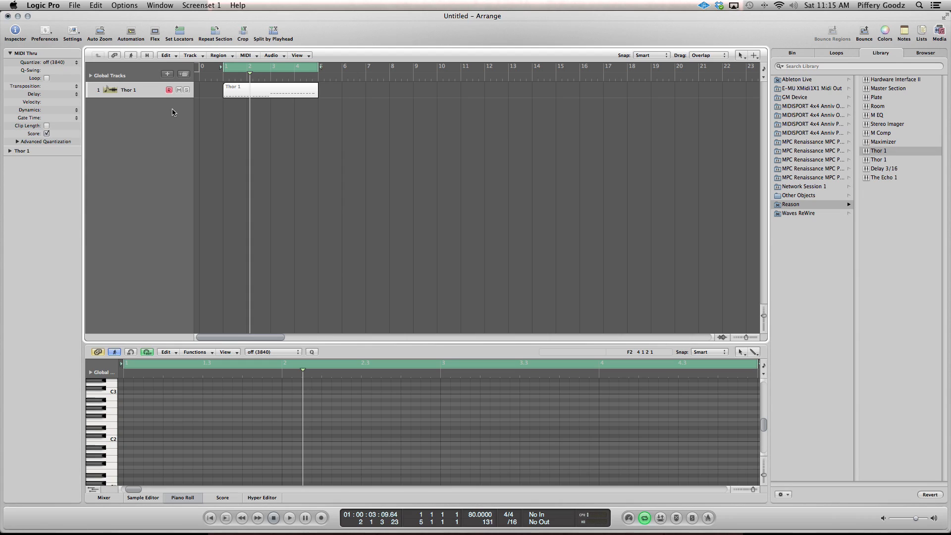
Create one new External MIDI track in the arrangement with the Library open
{"action": "left_click", "coordinate": [167, 76]}
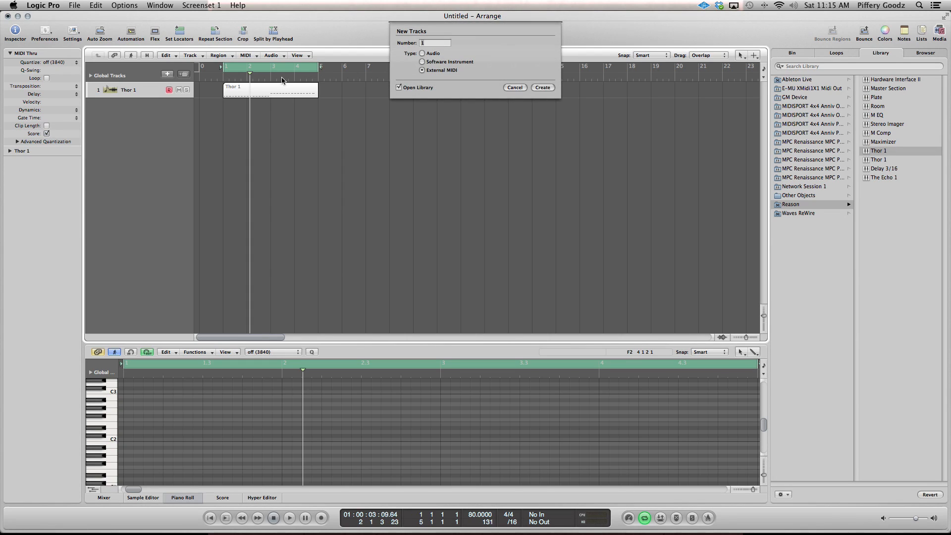
{"action": "left_click", "coordinate": [543, 88]}
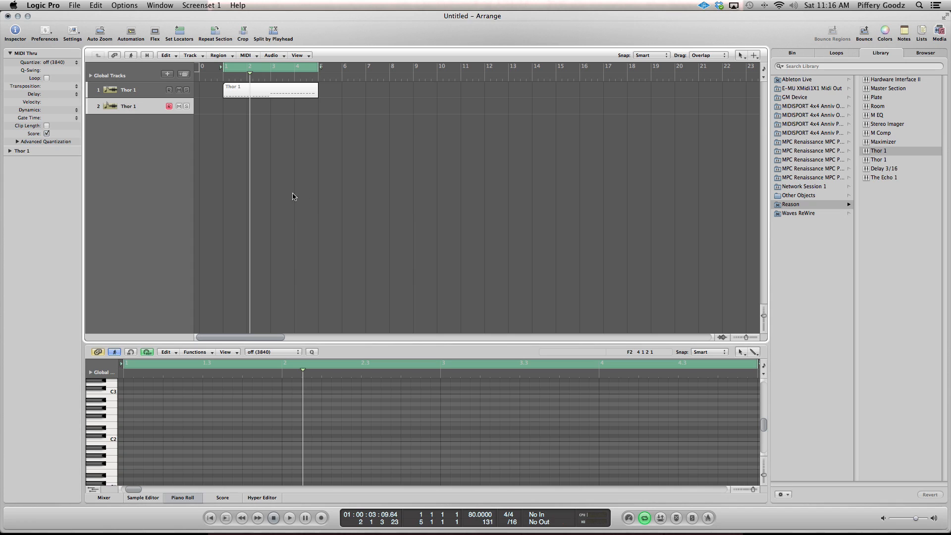
Switch to Reason, add a SubTractor Analog Synthesizer below Thor in the rack, and turn the rack to its rear view
{"action": "mouse_move", "coordinate": [427, 534]}
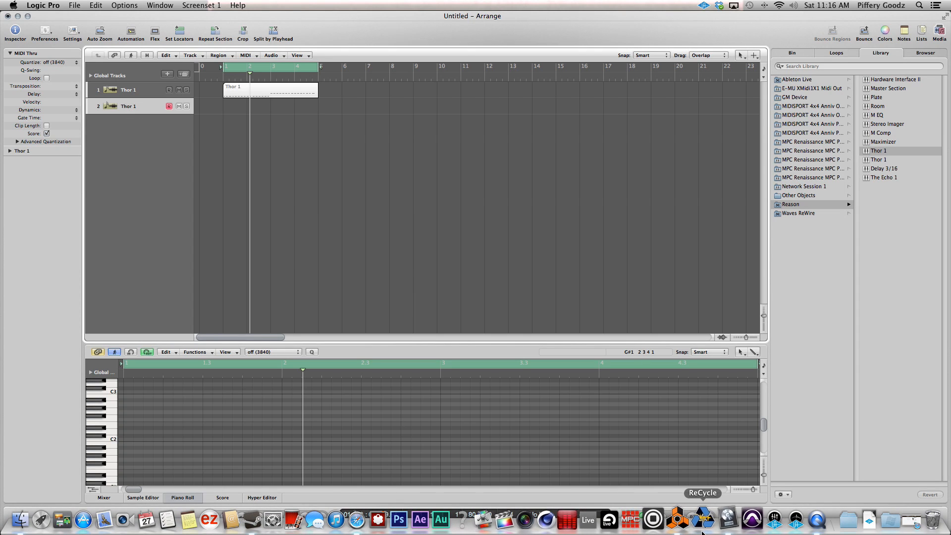
{"action": "left_click", "coordinate": [685, 531]}
{"action": "right_click", "coordinate": [477, 192]}
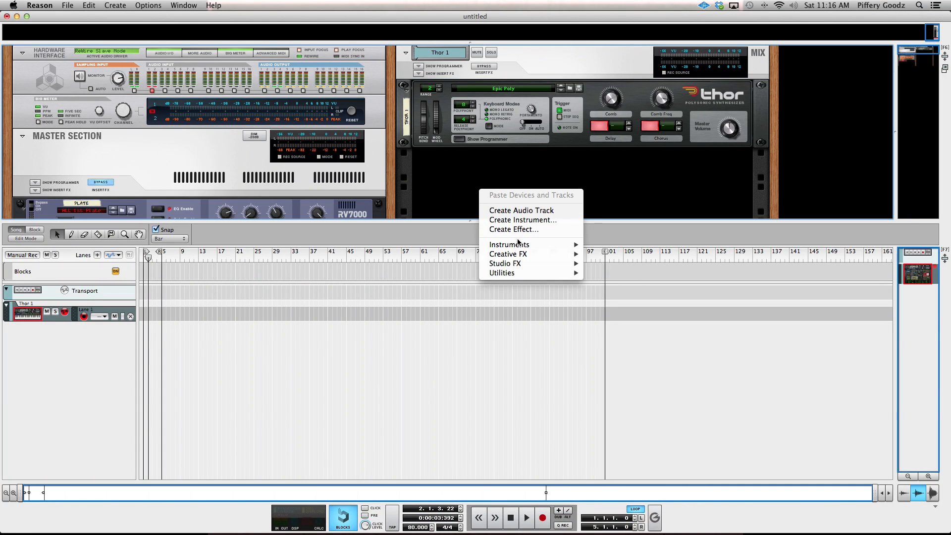
{"action": "mouse_move", "coordinate": [543, 248]}
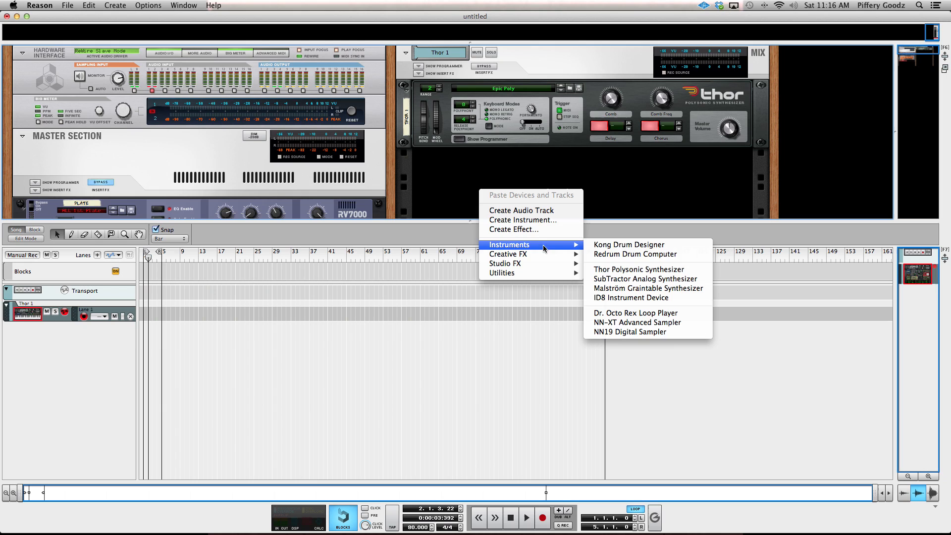
{"action": "left_click", "coordinate": [634, 279]}
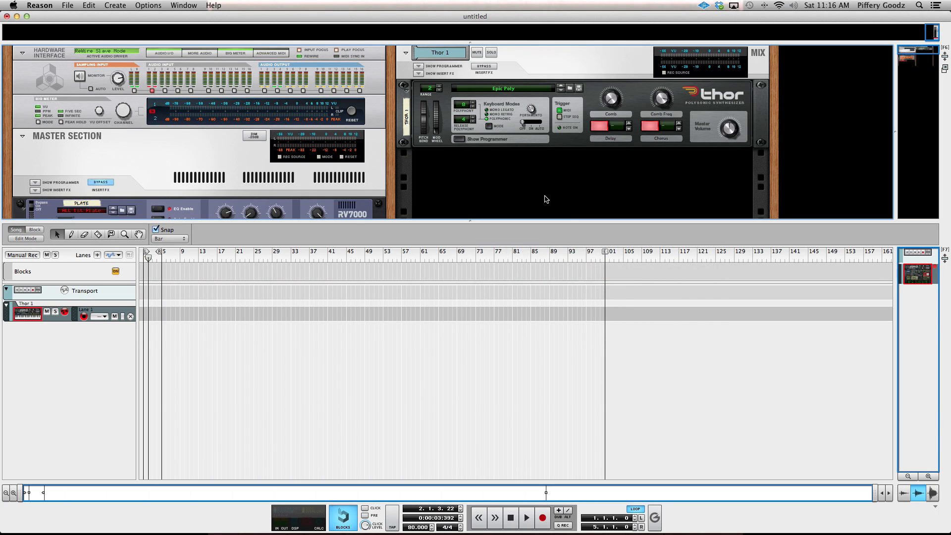
{"action": "key", "text": "Tab"}
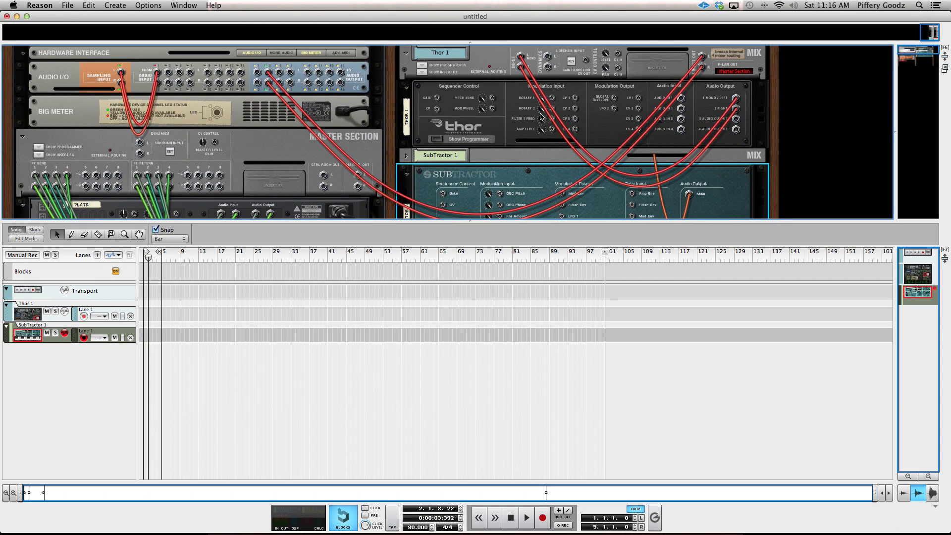
Route the SubTractor mix channel's stereo output to outputs 5 and 6 of the hardware interface, and return the rack to its front view
{"action": "left_click", "coordinate": [407, 156]}
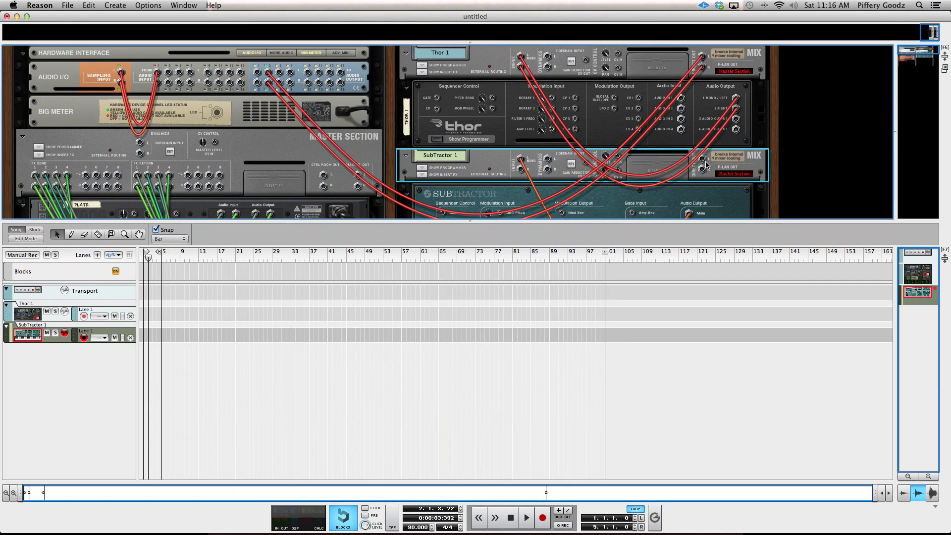
{"action": "scroll", "coordinate": [706, 165], "scroll_direction": "down", "scroll_amount": 5}
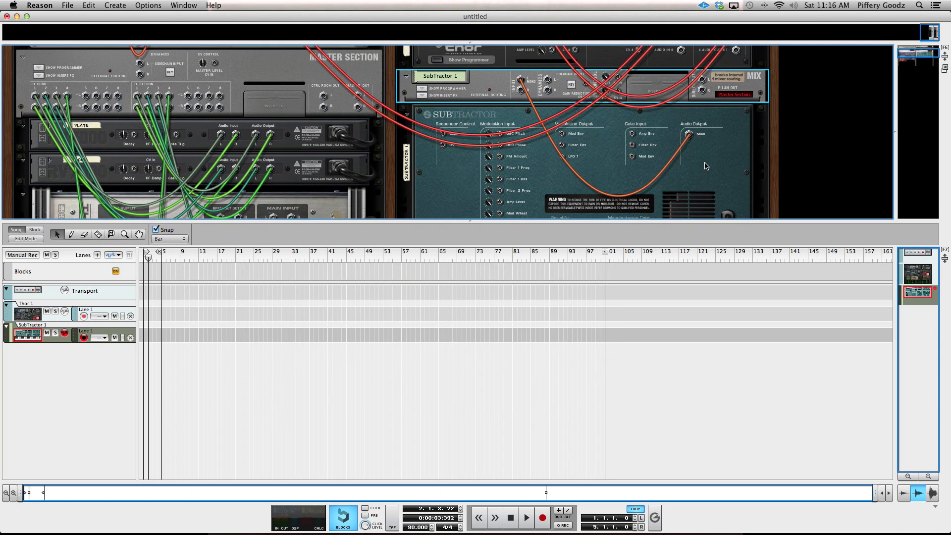
{"action": "key", "text": "F7"}
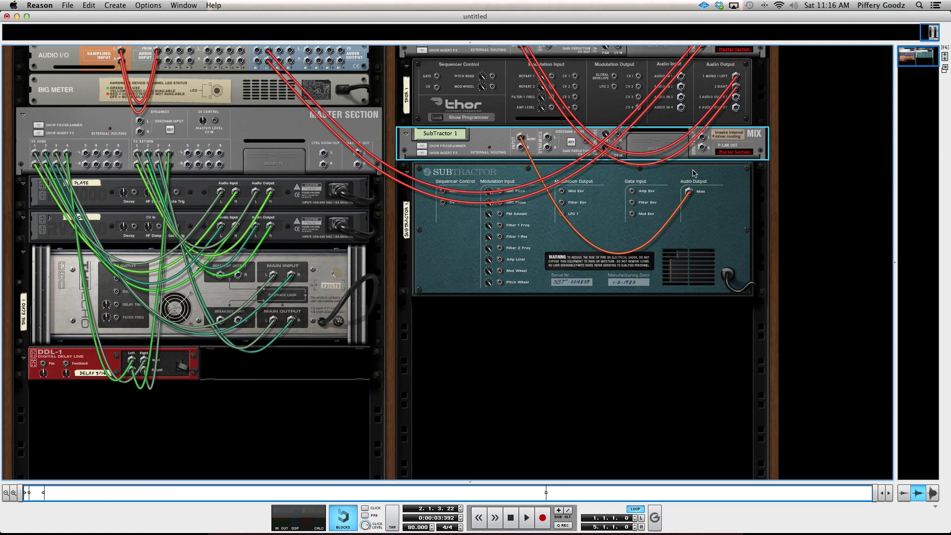
{"action": "scroll", "coordinate": [693, 174], "scroll_direction": "up", "scroll_amount": 1}
{"action": "left_click_drag", "start_coordinate": [702, 160], "coordinate": [268, 80]}
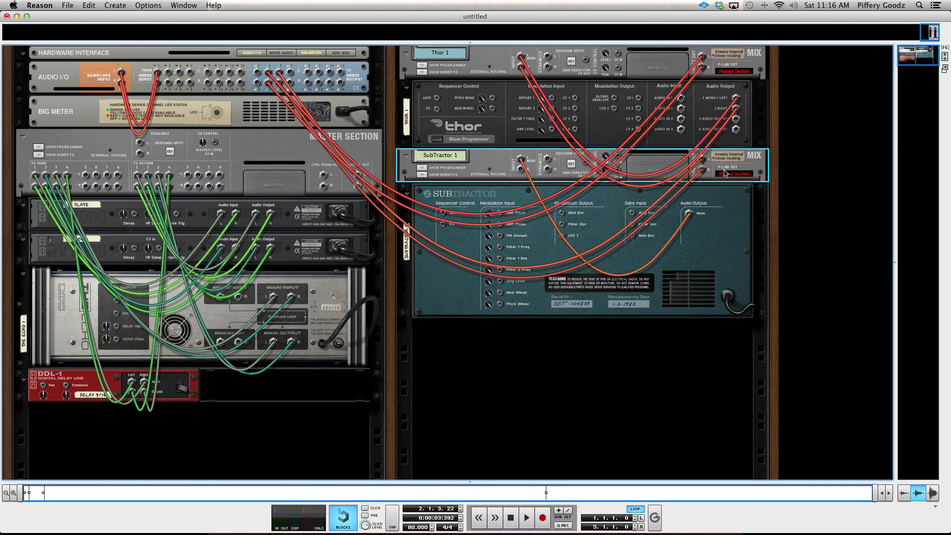
{"action": "key", "text": "Tab"}
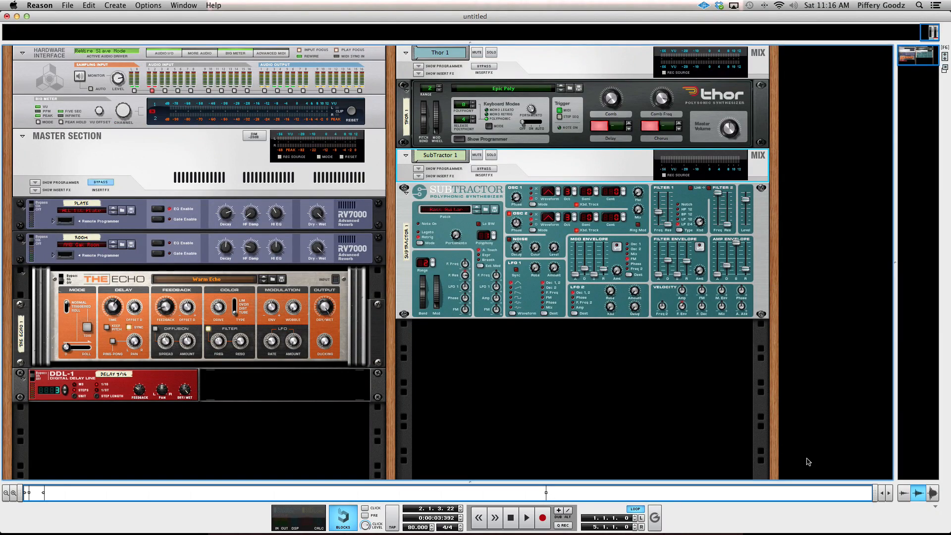
Switch to Logic Pro and create one stereo auxiliary channel strip in the Mixer with Reason channels 5/6 as its input
{"action": "mouse_move", "coordinate": [860, 525]}
{"action": "left_click", "coordinate": [724, 520]}
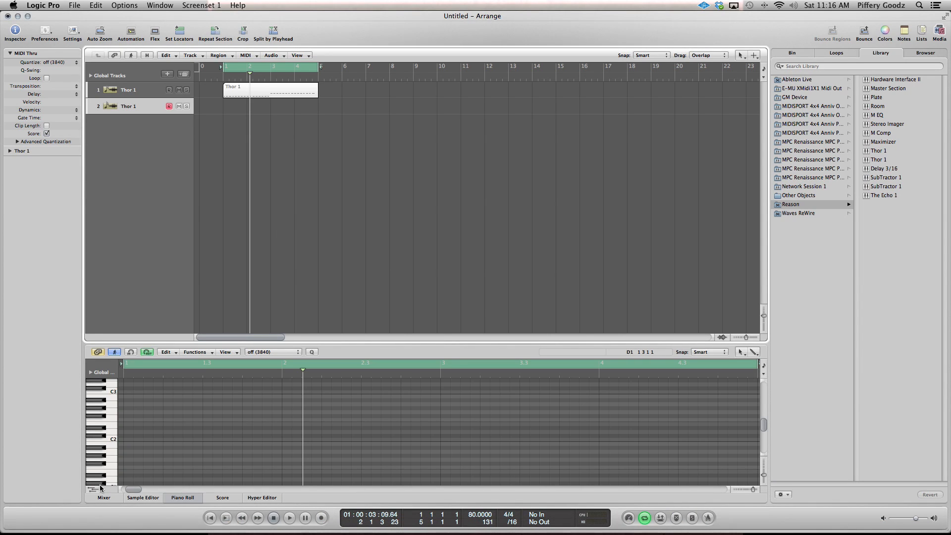
{"action": "key", "text": "x"}
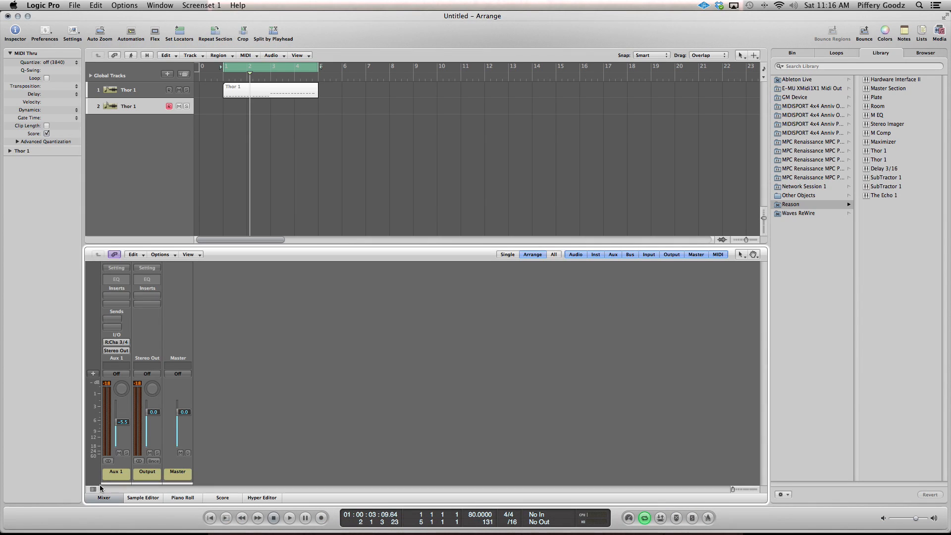
{"action": "left_click", "coordinate": [176, 255]}
{"action": "left_click", "coordinate": [208, 271]}
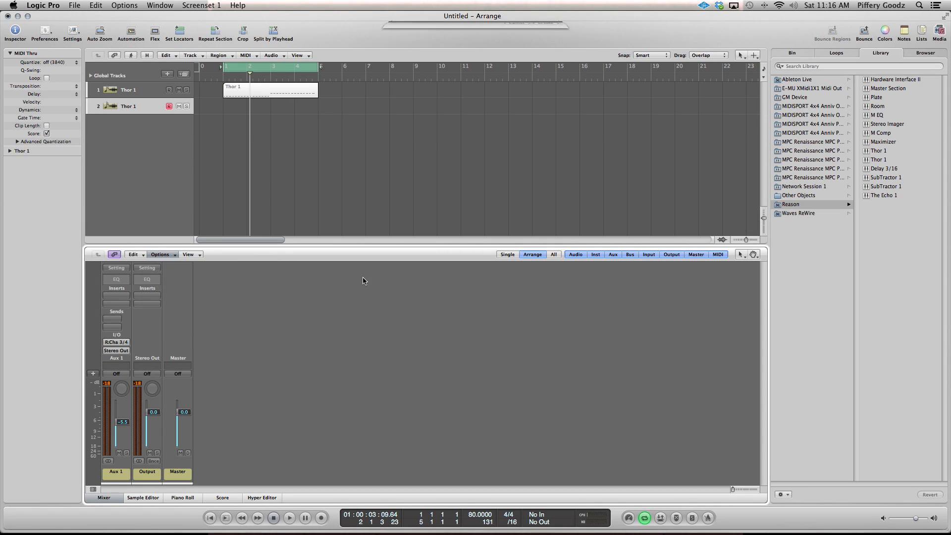
{"action": "left_click", "coordinate": [454, 61]}
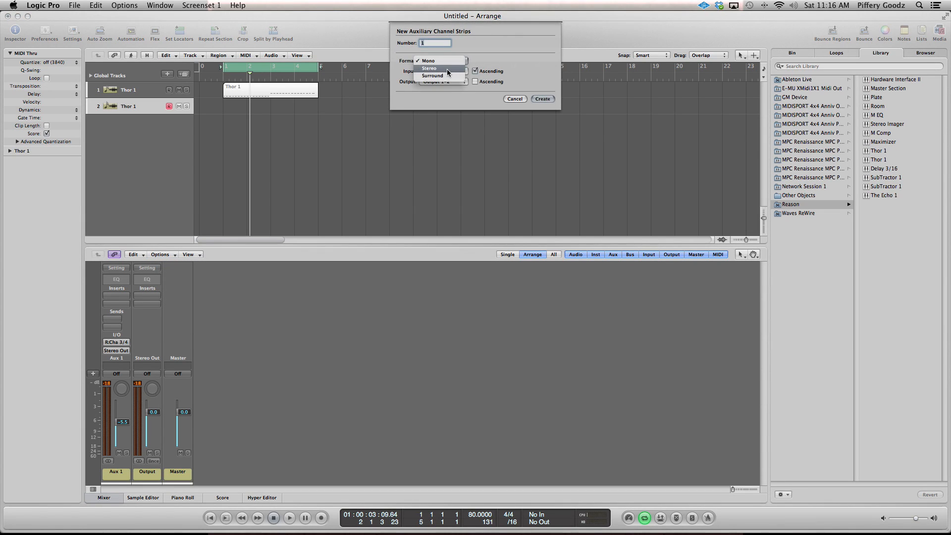
{"action": "left_click", "coordinate": [446, 73]}
{"action": "left_click", "coordinate": [447, 72]}
{"action": "mouse_move", "coordinate": [465, 106]}
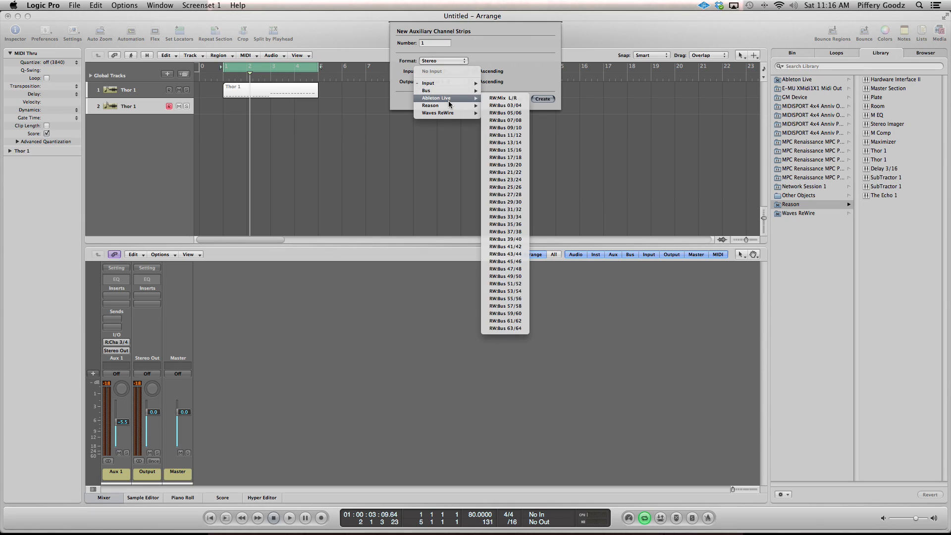
{"action": "left_click", "coordinate": [507, 120]}
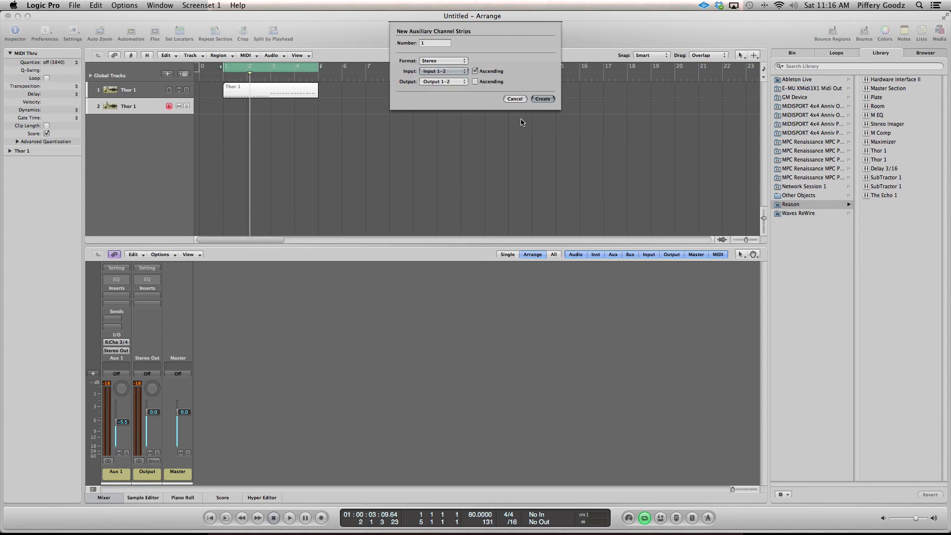
{"action": "left_click", "coordinate": [545, 100]}
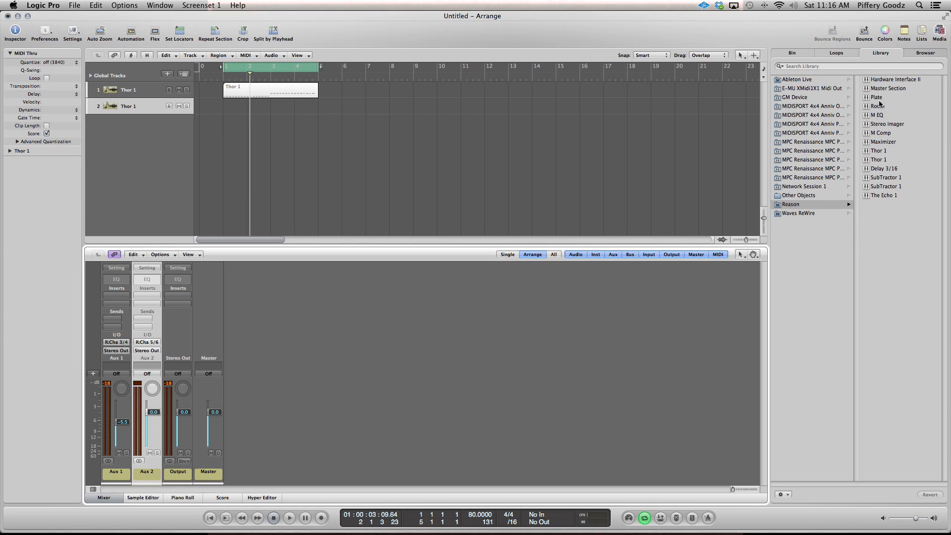
Assign track 2 to Reason's SubTractor 1 and record a four-bar part on it at a tempo of 90
{"action": "left_click", "coordinate": [896, 180]}
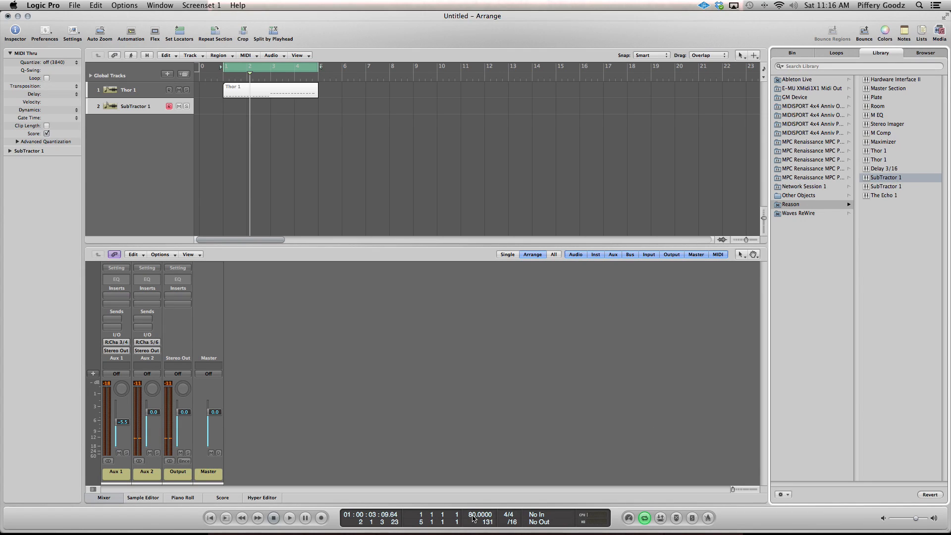
{"action": "left_click_drag", "start_coordinate": [471, 512], "coordinate": [475, 509]}
{"action": "key", "text": "r"}
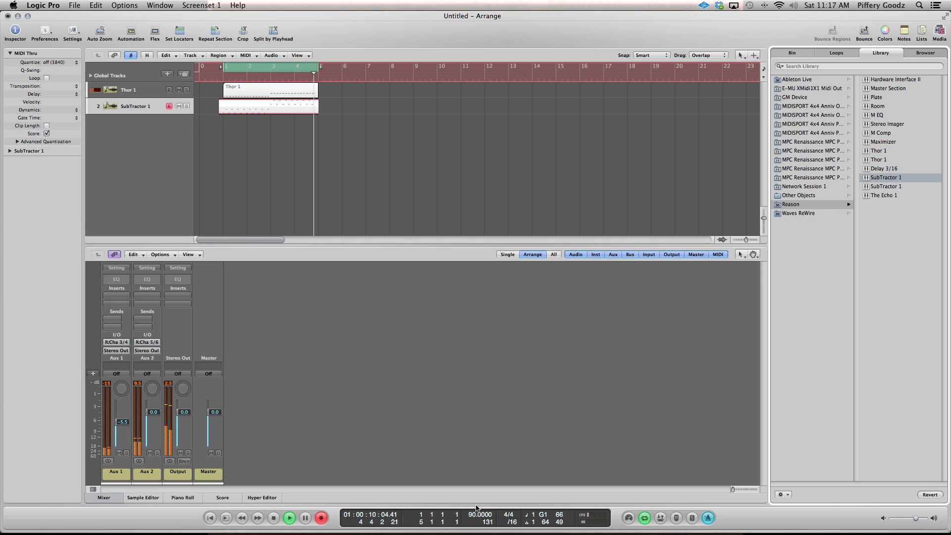
{"action": "key", "text": "space"}
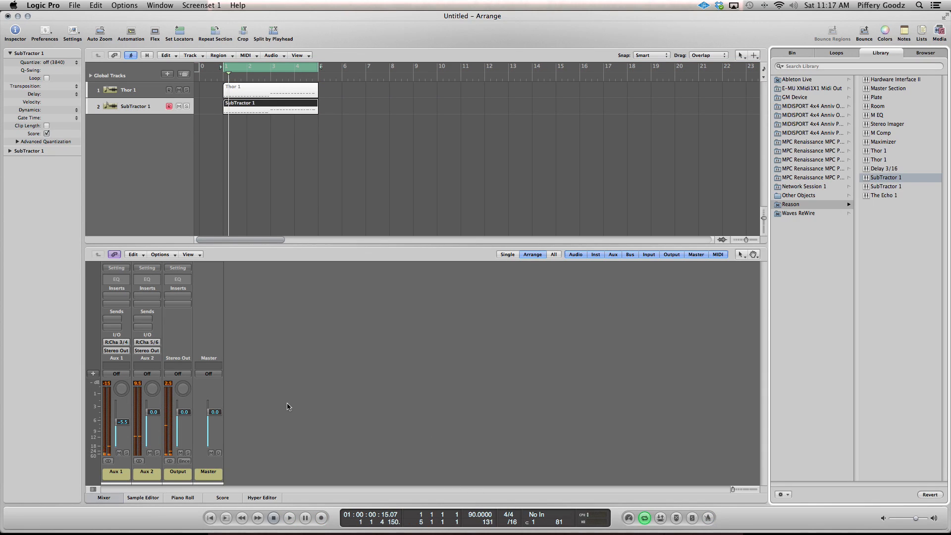
Quantize the SubTractor 1 region to 1/16-Note and lower the Aux 2 fader to about -11.4 dB
{"action": "left_click", "coordinate": [57, 62]}
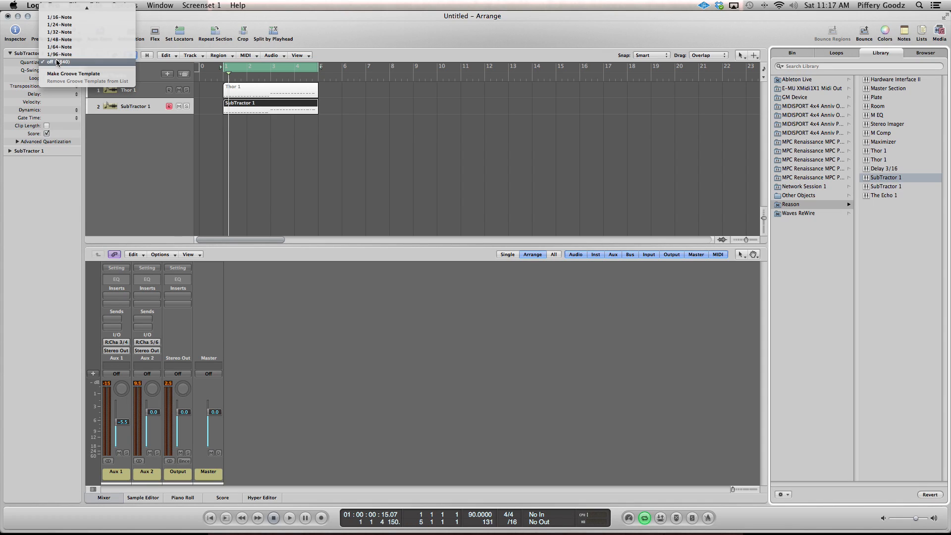
{"action": "left_click", "coordinate": [60, 17]}
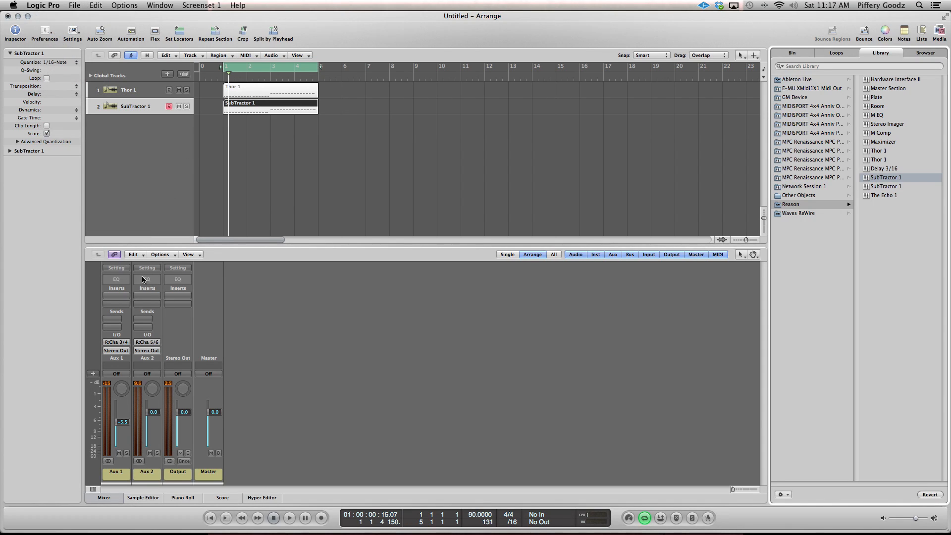
{"action": "left_click", "coordinate": [143, 99]}
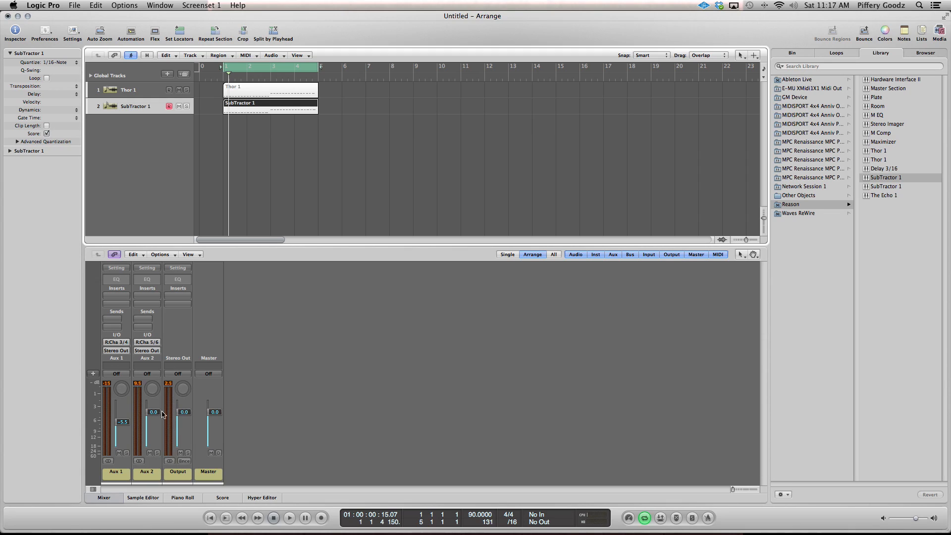
{"action": "left_click_drag", "start_coordinate": [154, 413], "coordinate": [155, 457]}
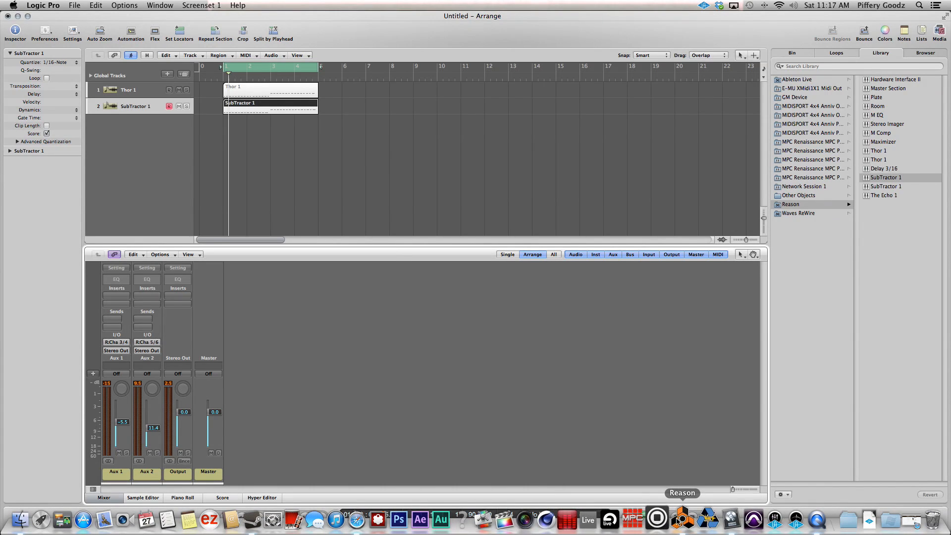
Switch to Reason, enable Use with Reason for the M-Audio Axiom 25 2 in the Control Surfaces preferences, and leave the preferences
{"action": "left_click", "coordinate": [671, 520]}
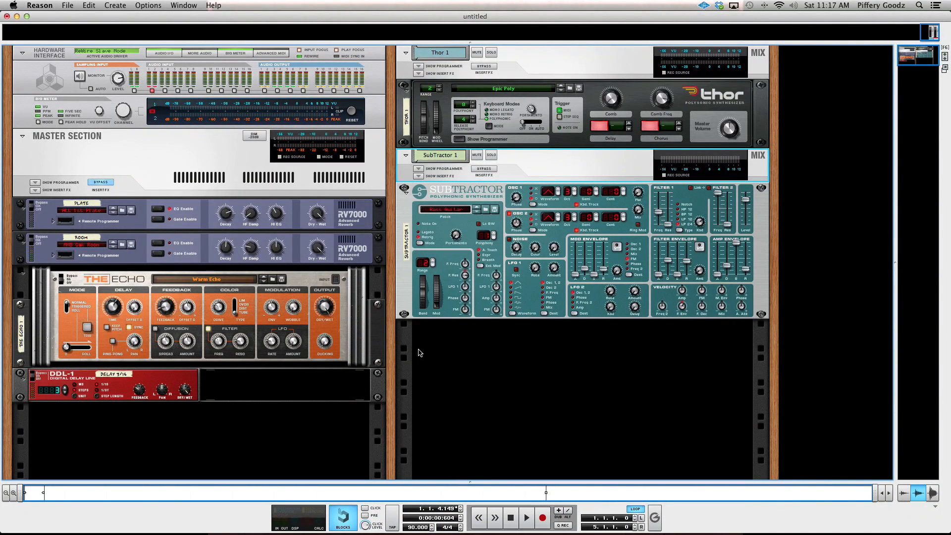
{"action": "mouse_move", "coordinate": [599, 532]}
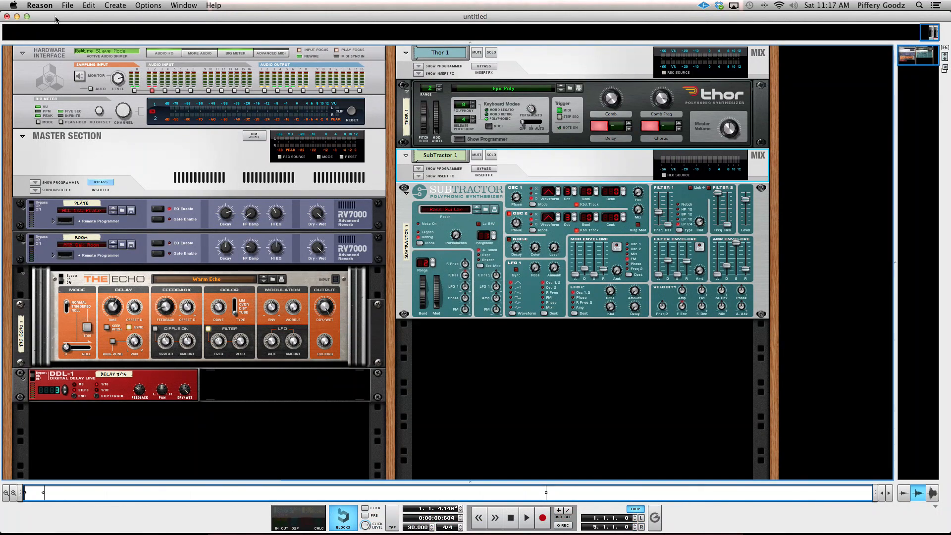
{"action": "left_click", "coordinate": [66, 6]}
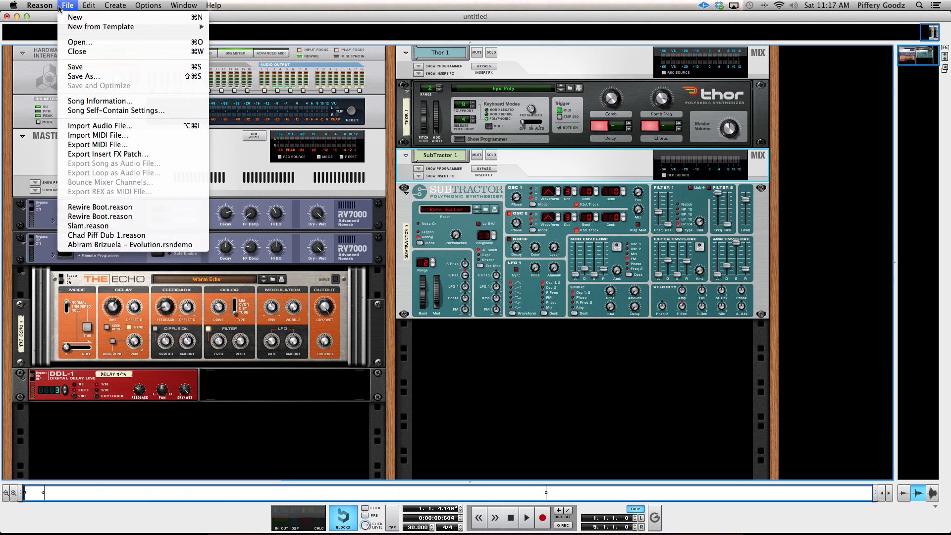
{"action": "mouse_move", "coordinate": [44, 6]}
{"action": "left_click", "coordinate": [54, 33]}
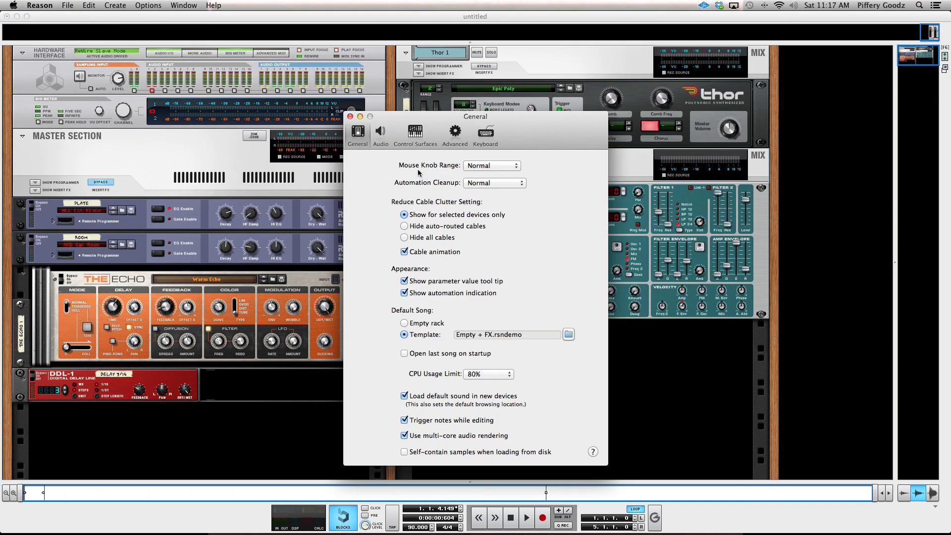
{"action": "left_click", "coordinate": [407, 134]}
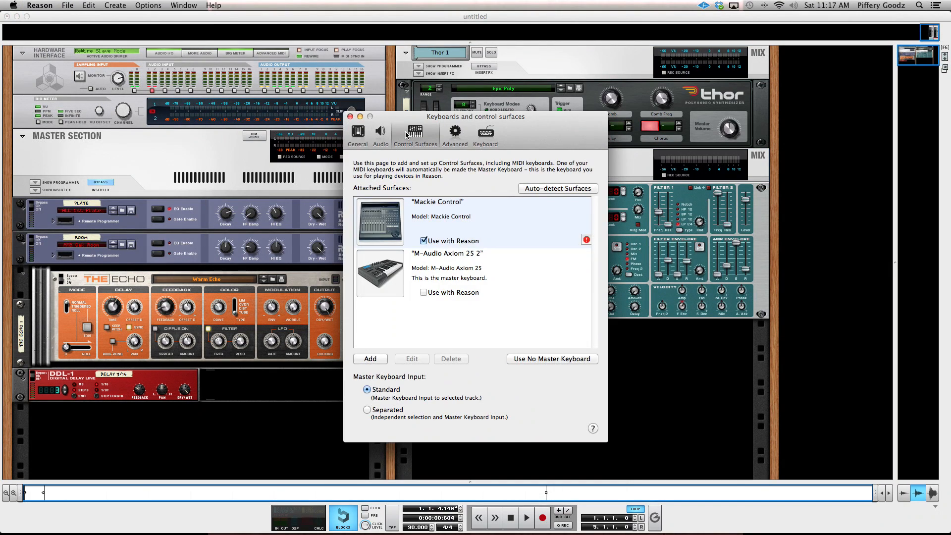
{"action": "left_click", "coordinate": [465, 269]}
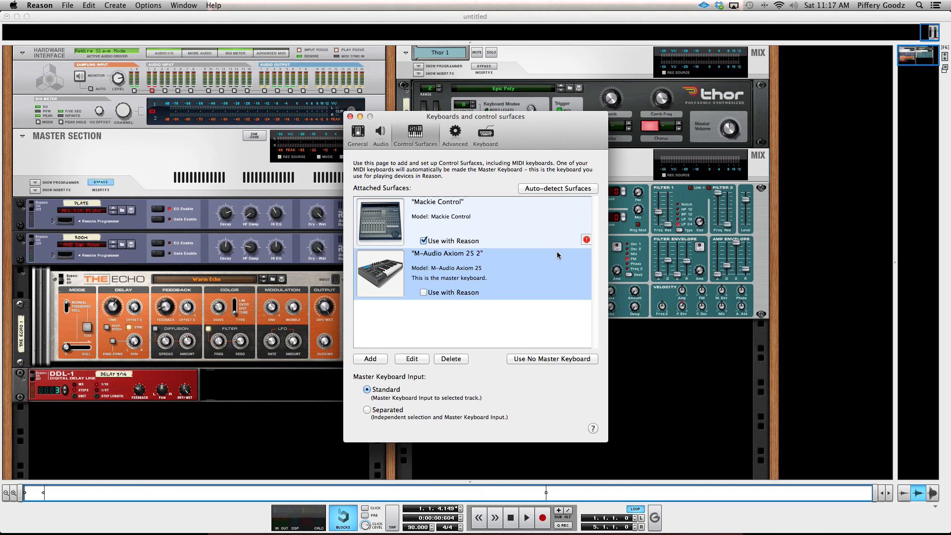
{"action": "left_click", "coordinate": [440, 296]}
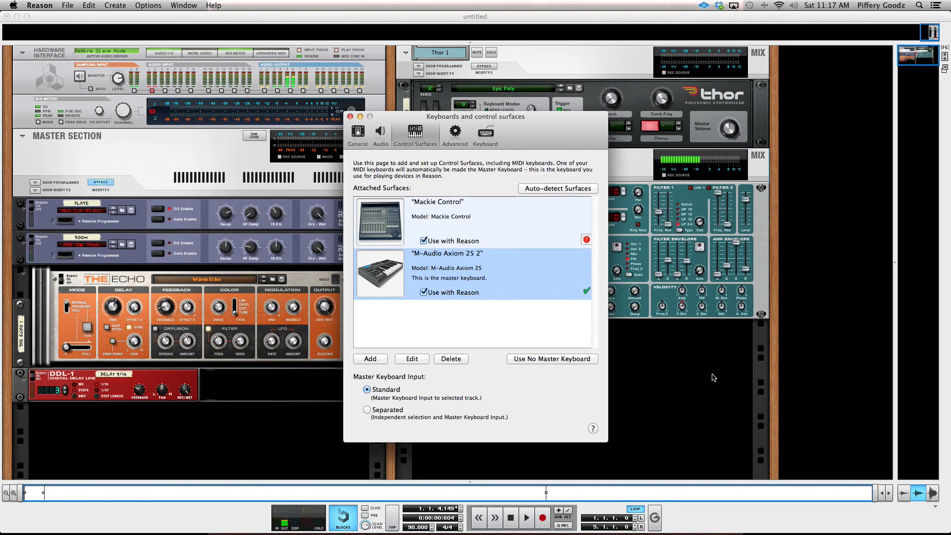
{"action": "left_click", "coordinate": [673, 347]}
Switch to Logic Pro, select the Thor 1 track, and raise the Aux 2 fader to about -1.6 dB
{"action": "mouse_move", "coordinate": [682, 532]}
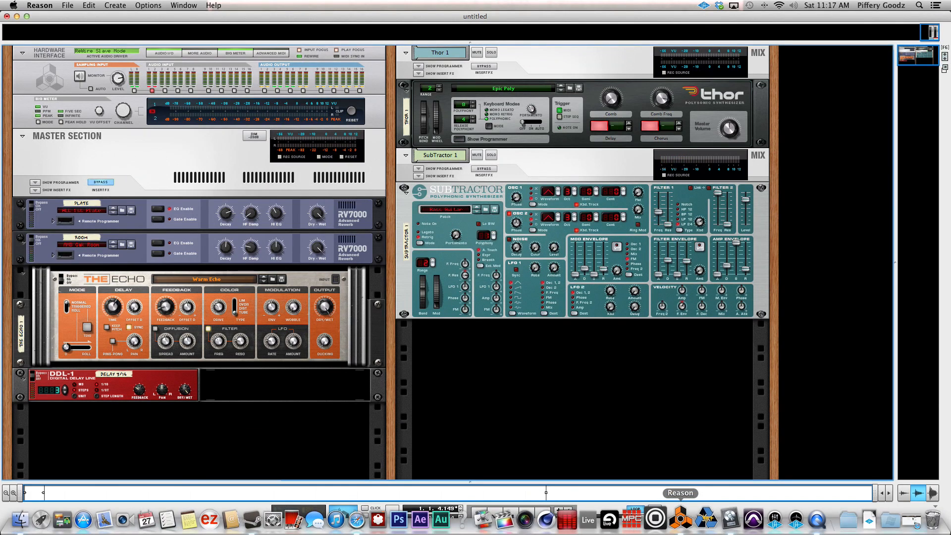
{"action": "left_click", "coordinate": [728, 523]}
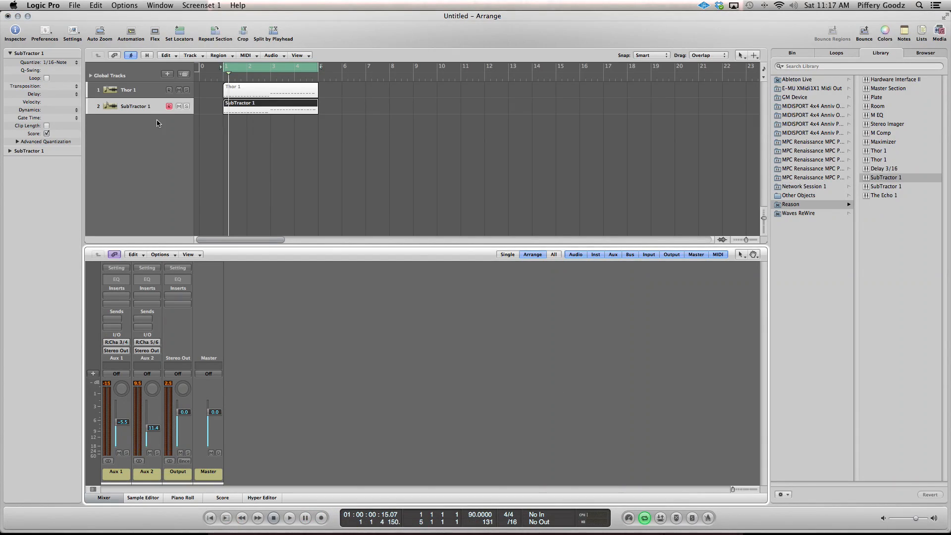
{"action": "left_click", "coordinate": [152, 97]}
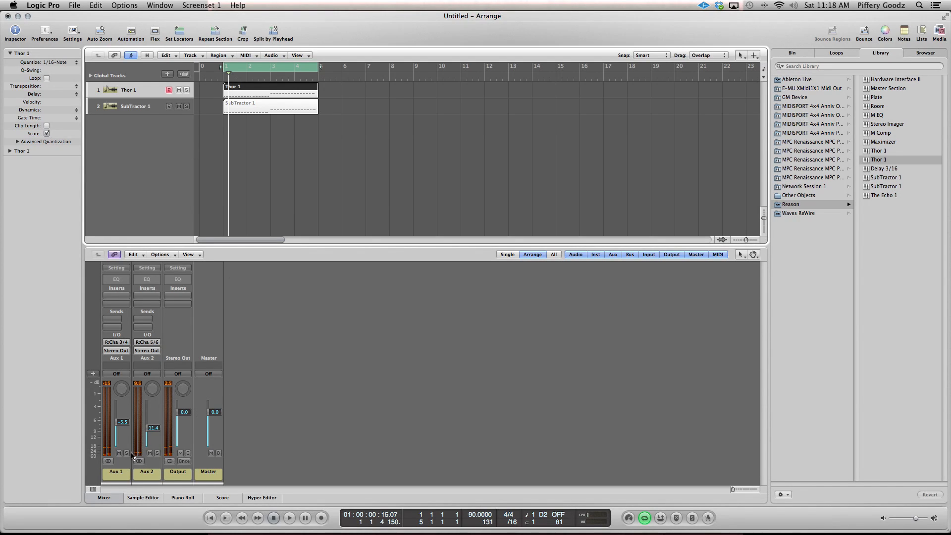
{"action": "left_click_drag", "start_coordinate": [157, 430], "coordinate": [151, 399]}
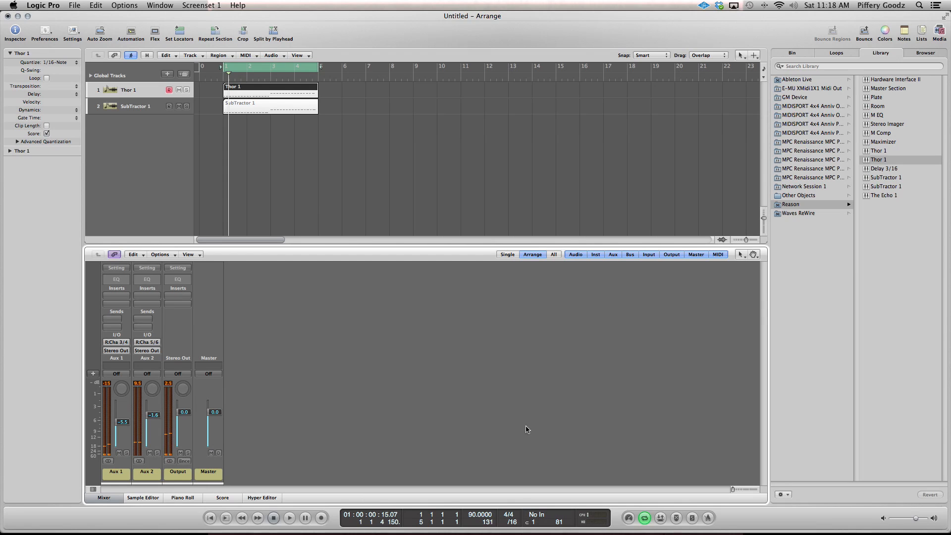
Switch to Reason and disable Use with Reason for the M-Audio Axiom 25 2 in the Control Surfaces preferences
{"action": "mouse_move", "coordinate": [579, 518]}
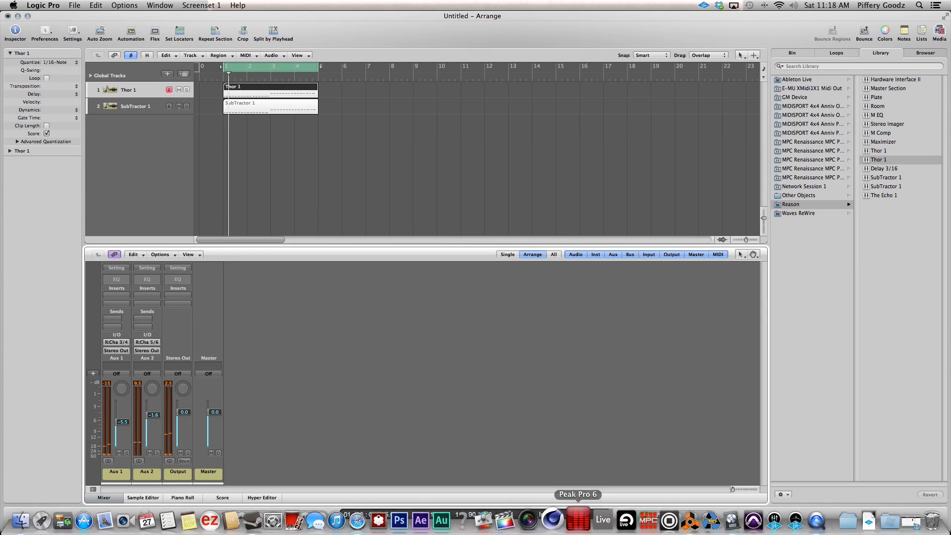
{"action": "left_click", "coordinate": [682, 520]}
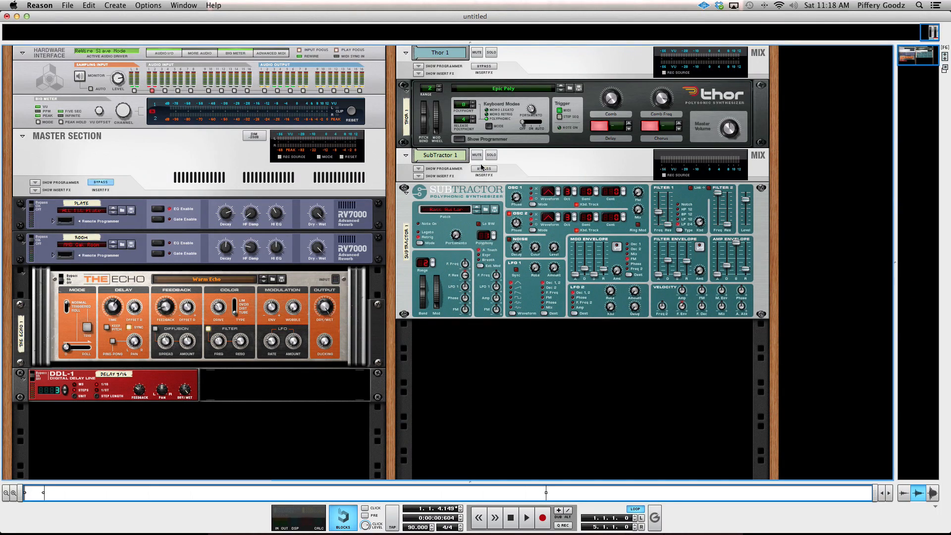
{"action": "left_click", "coordinate": [48, 4]}
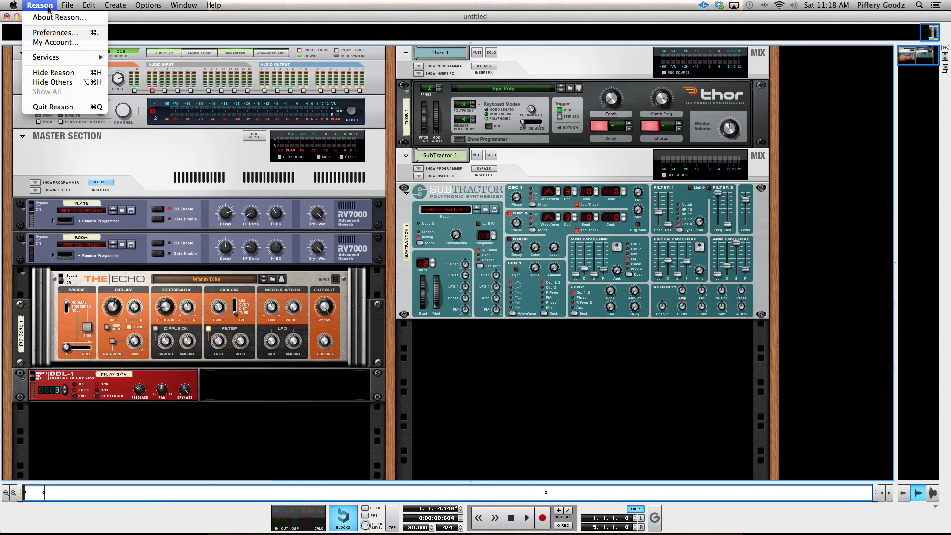
{"action": "left_click", "coordinate": [48, 34]}
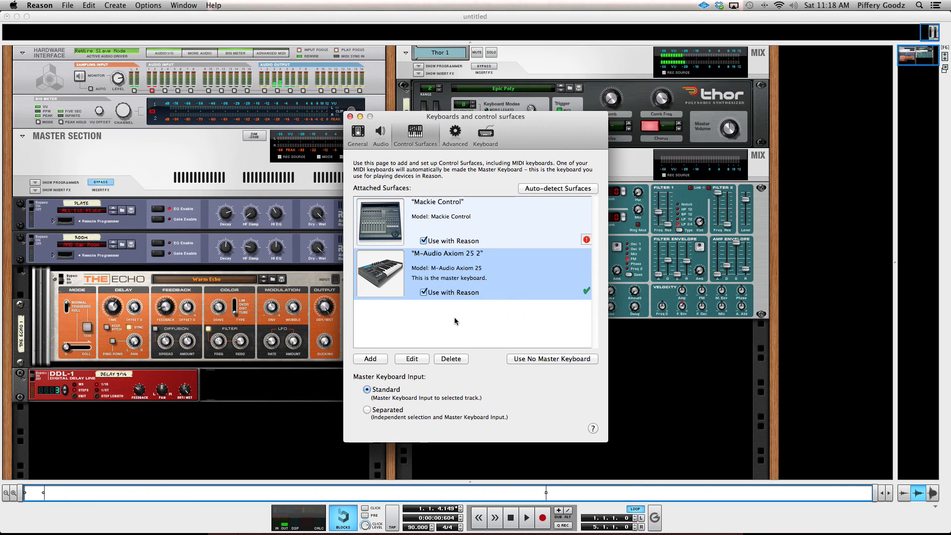
{"action": "left_click", "coordinate": [425, 293]}
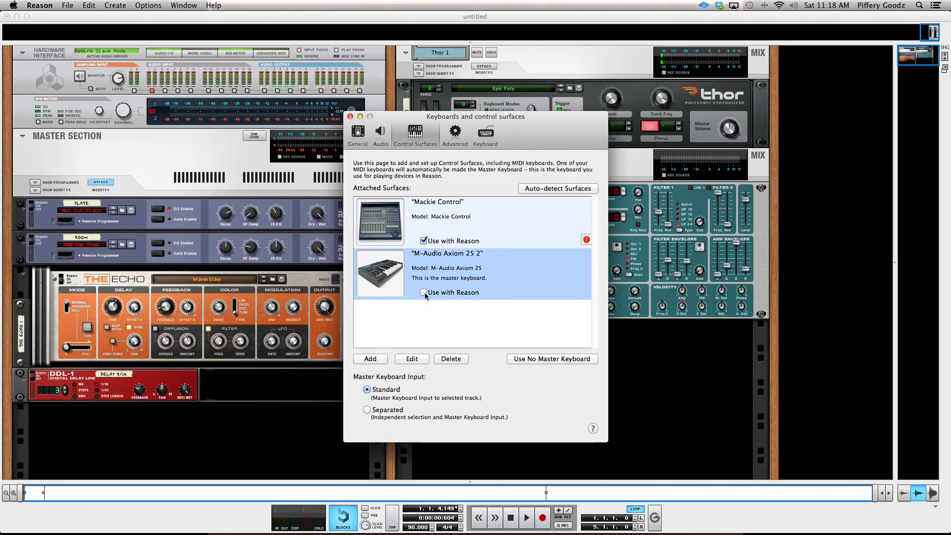
Leave Reason's control surface preferences, switch to Logic Pro, and select the SubTractor 1 track
{"action": "left_click", "coordinate": [350, 116]}
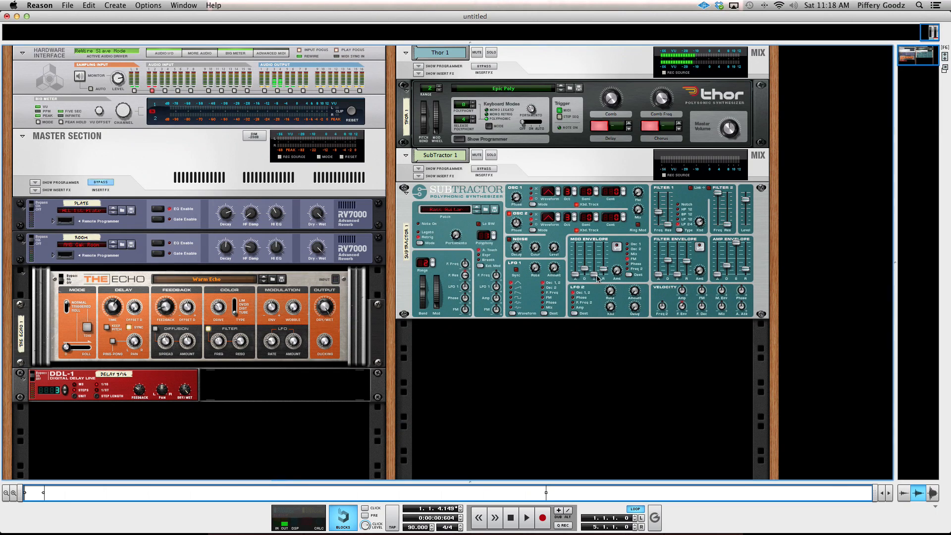
{"action": "mouse_move", "coordinate": [550, 533]}
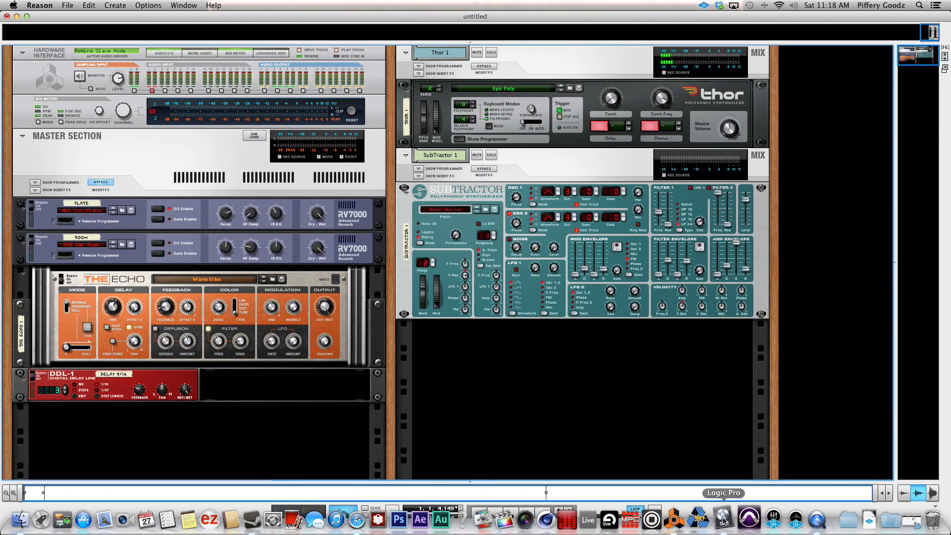
{"action": "left_click", "coordinate": [664, 519]}
{"action": "left_click", "coordinate": [141, 107]}
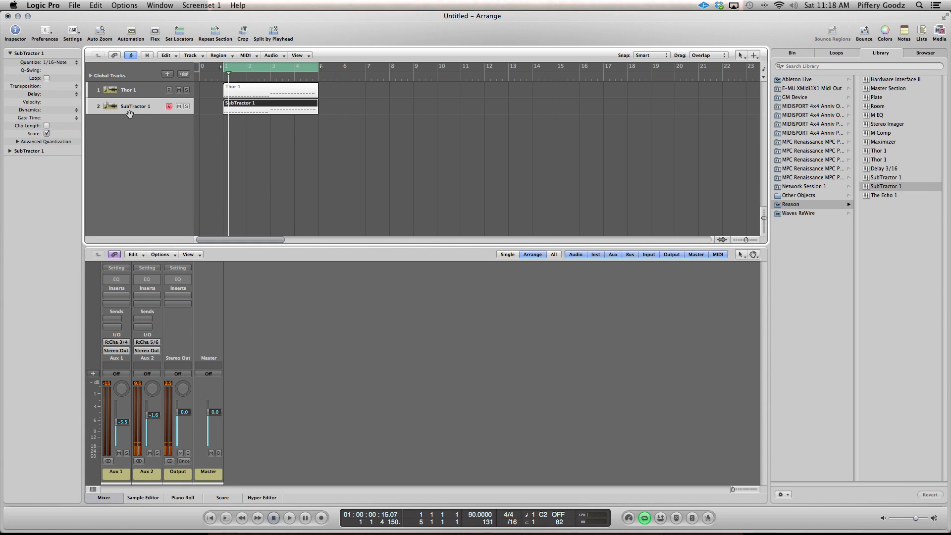
Add a third track below SubTractor 1 in the arrangement
{"action": "scroll", "coordinate": [181, 153], "scroll_direction": "right", "scroll_amount": 3}
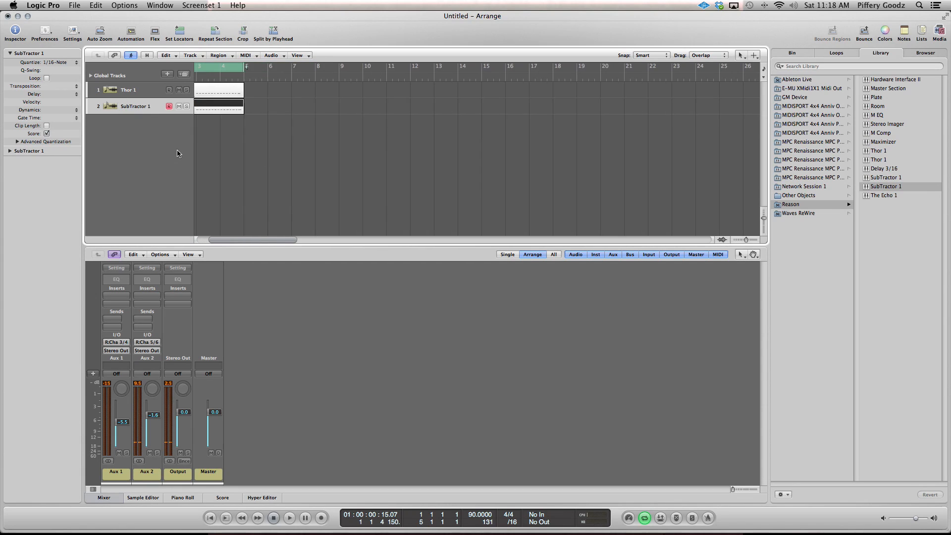
{"action": "double_click", "coordinate": [163, 149]}
{"action": "scroll", "coordinate": [199, 121], "scroll_direction": "right", "scroll_amount": 1}
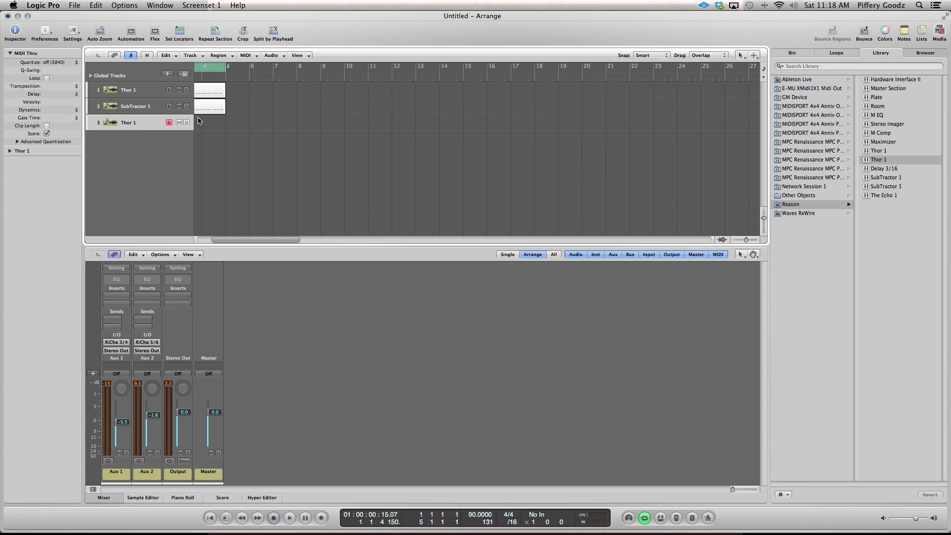
{"action": "scroll", "coordinate": [198, 121], "scroll_direction": "left", "scroll_amount": 4}
Open Ableton Live alongside Logic Pro and minimize the Reason window so that Live is in front
{"action": "mouse_move", "coordinate": [637, 532]}
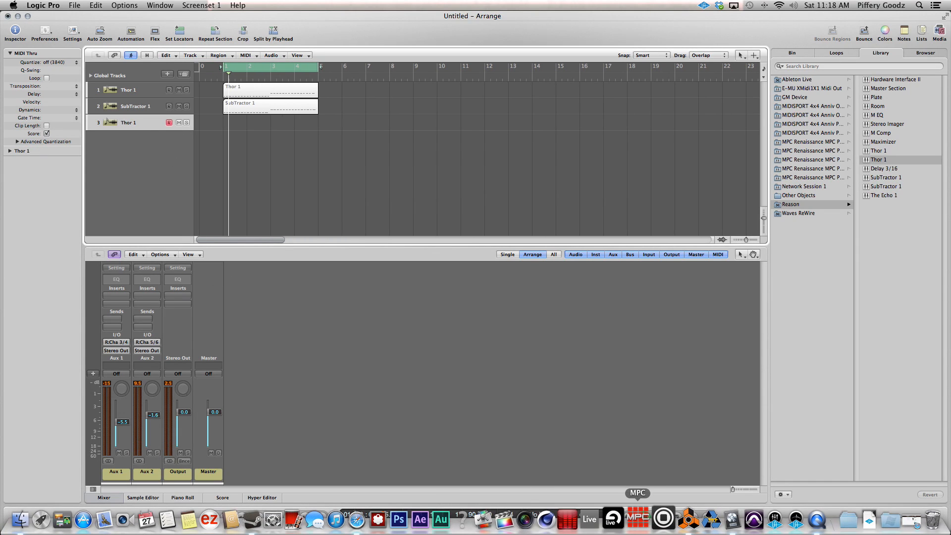
{"action": "left_click", "coordinate": [600, 530]}
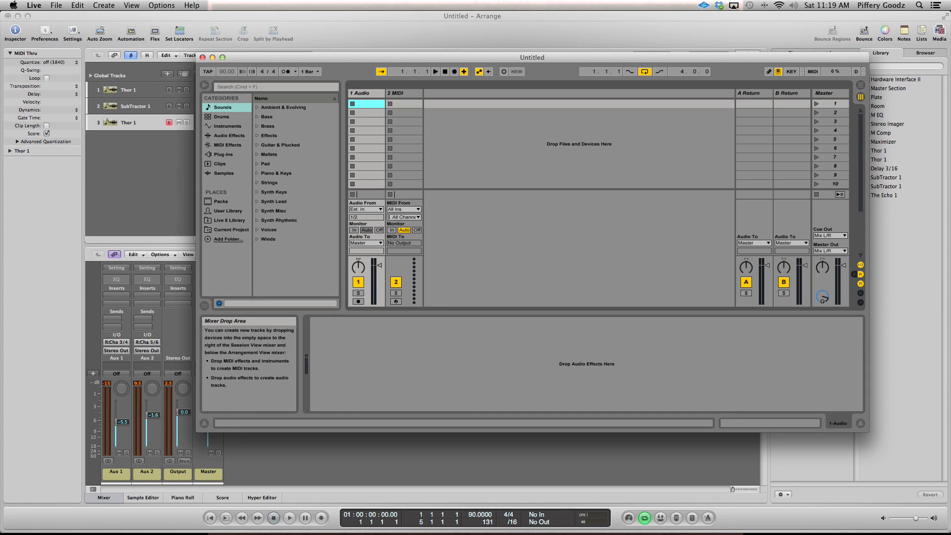
{"action": "left_click", "coordinate": [684, 519]}
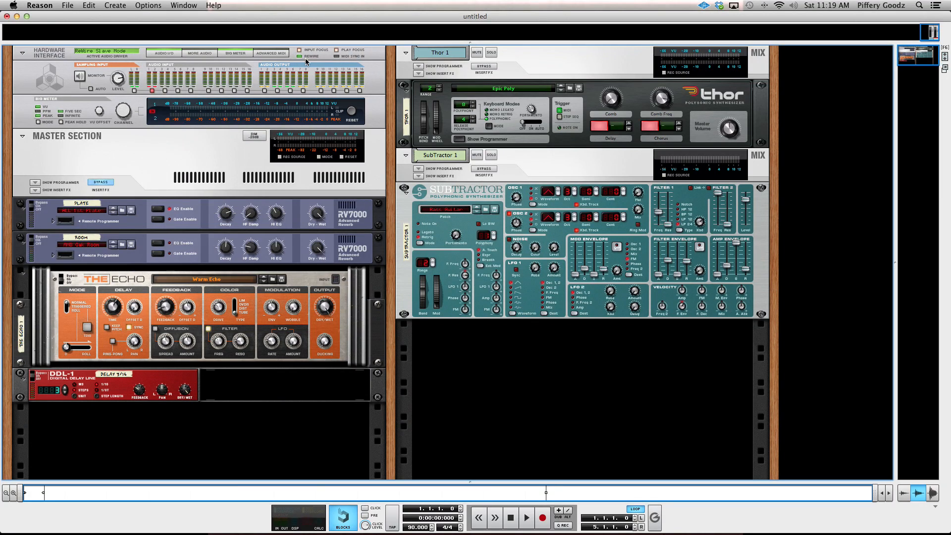
{"action": "left_click", "coordinate": [16, 17]}
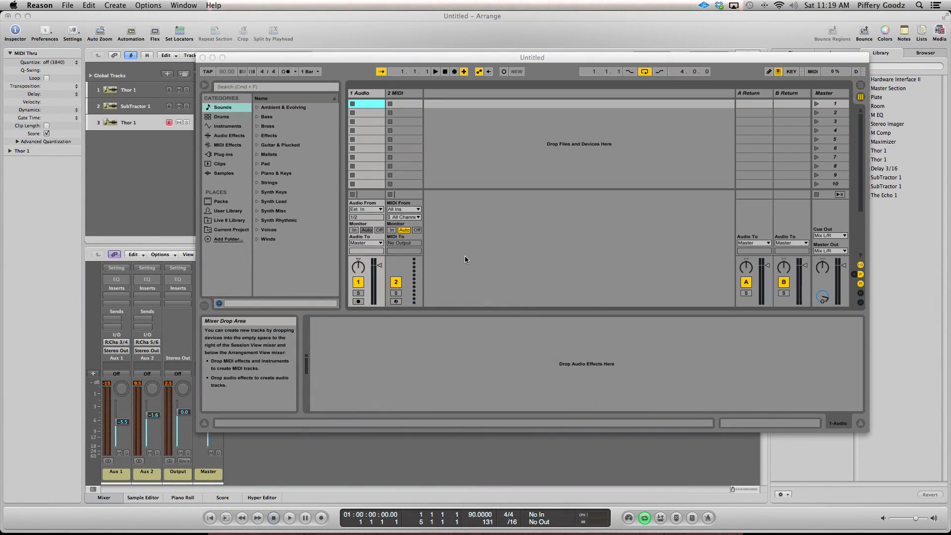
{"action": "left_click", "coordinate": [526, 296]}
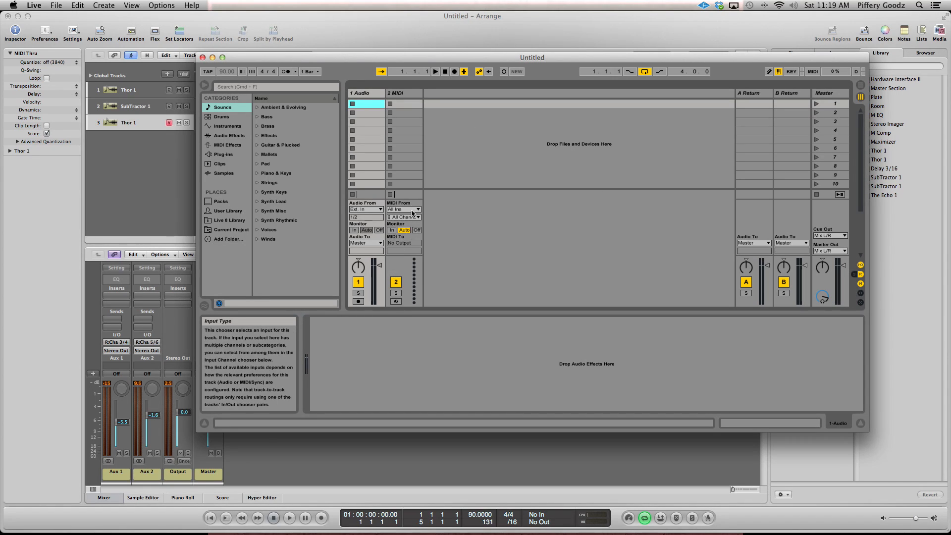
Load the A Snow Pad.adg preset from the Pad sounds onto a new MIDI track
{"action": "left_click", "coordinate": [265, 166]}
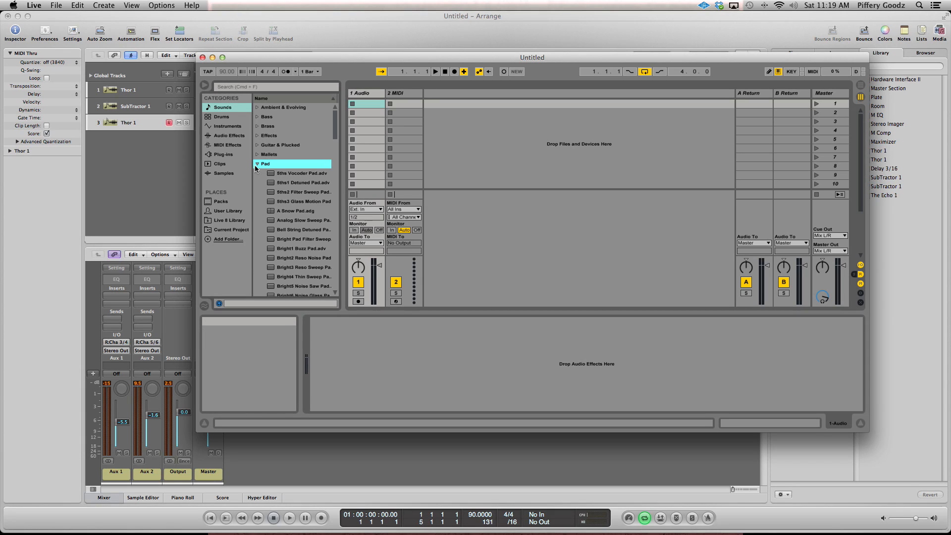
{"action": "left_click", "coordinate": [297, 213]}
{"action": "left_click_drag", "start_coordinate": [297, 216], "coordinate": [450, 144]}
{"action": "left_click_drag", "start_coordinate": [453, 246], "coordinate": [451, 257]}
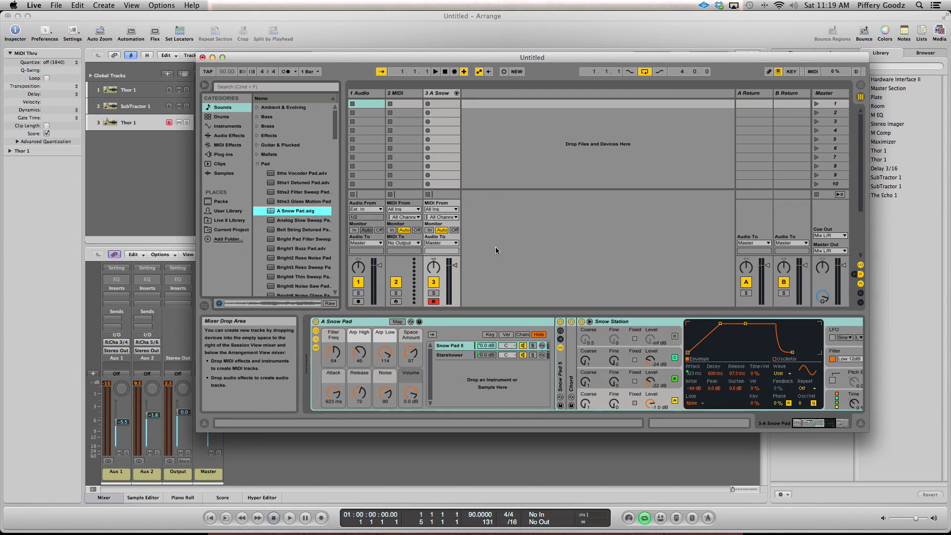
{"action": "left_click", "coordinate": [860, 266]}
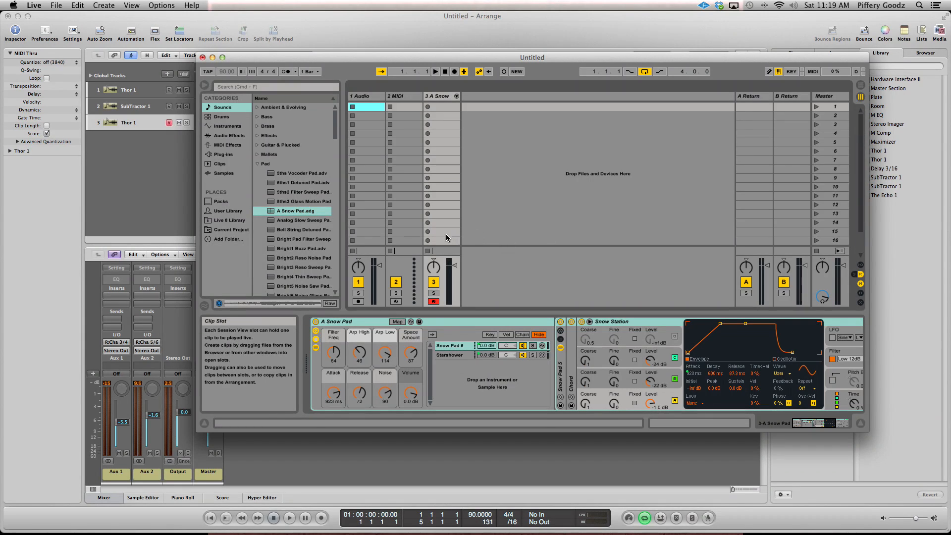
{"action": "scroll", "coordinate": [546, 259], "scroll_direction": "down", "scroll_amount": 3}
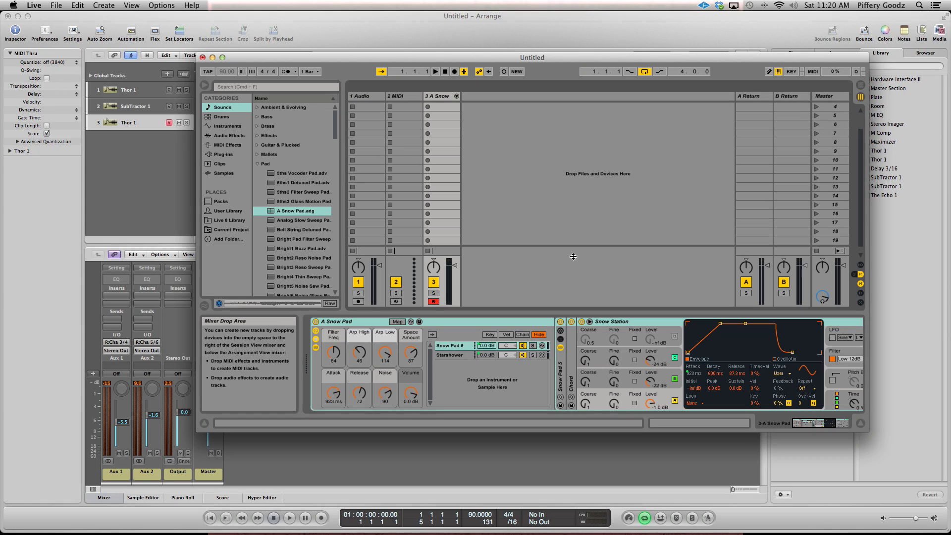
{"action": "left_click", "coordinate": [860, 267]}
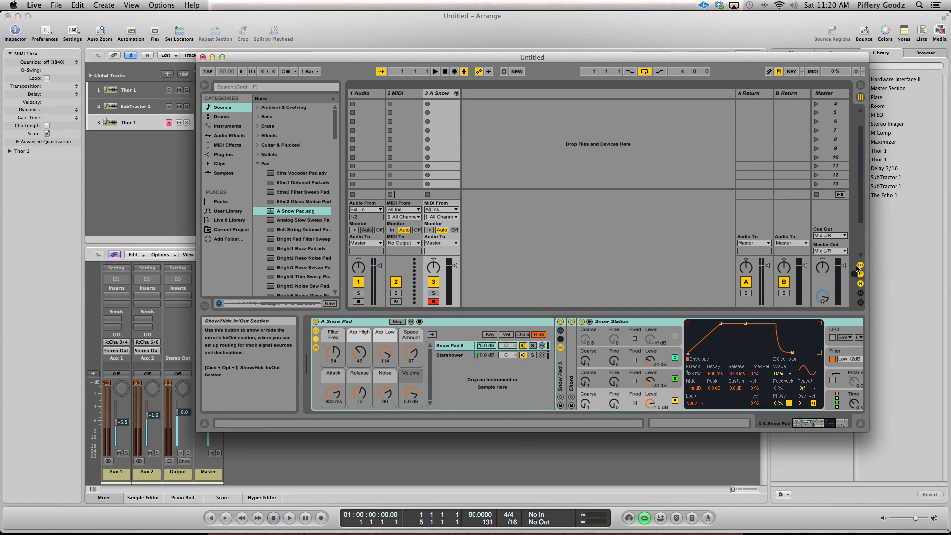
Route the A Snow track's audio output to ReWire Out on Bus 3/4
{"action": "left_click", "coordinate": [456, 243]}
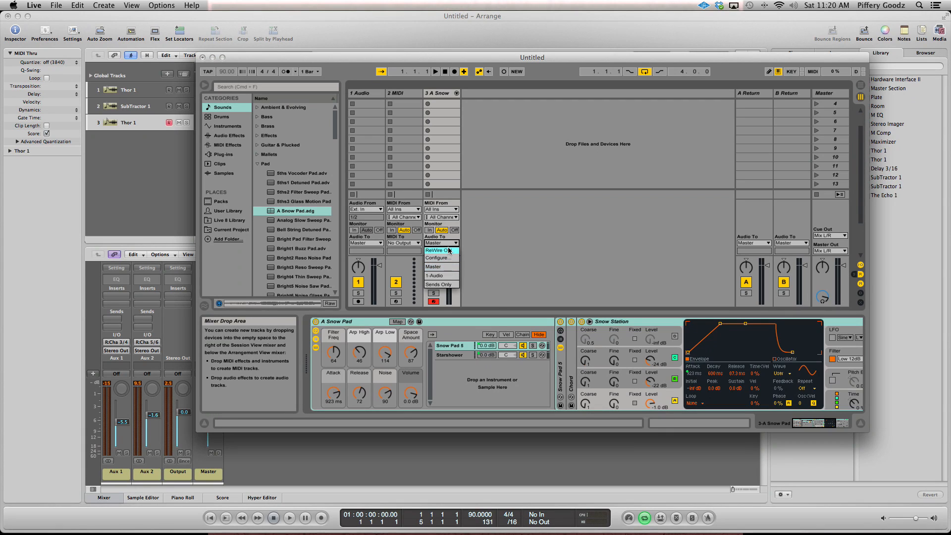
{"action": "left_click", "coordinate": [446, 250]}
{"action": "left_click", "coordinate": [454, 251]}
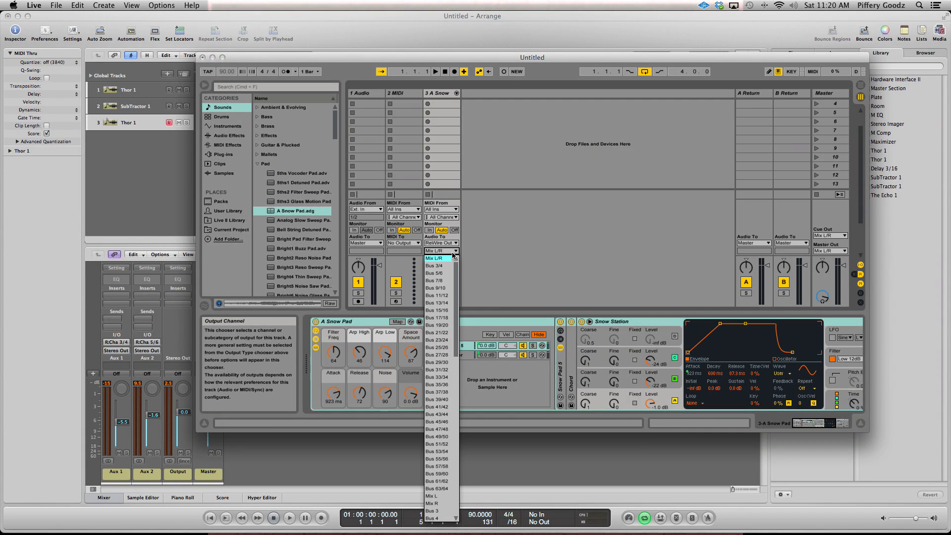
{"action": "left_click", "coordinate": [435, 265]}
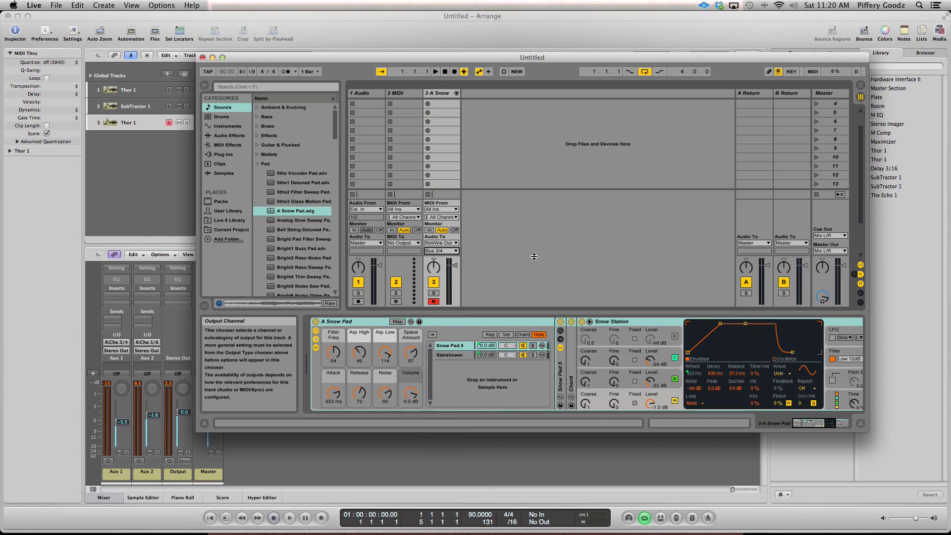
Minimize Live and create one stereo auxiliary channel strip in Logic Pro with Ableton Live RW:Bus 03/04 as its input
{"action": "left_click", "coordinate": [212, 58]}
{"action": "left_click", "coordinate": [344, 306]}
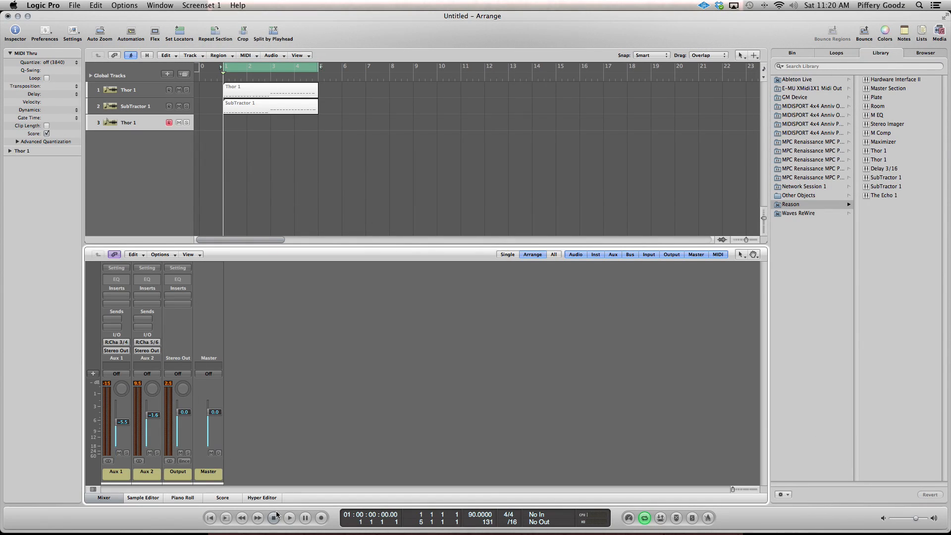
{"action": "left_click", "coordinate": [162, 254]}
{"action": "left_click", "coordinate": [188, 265]}
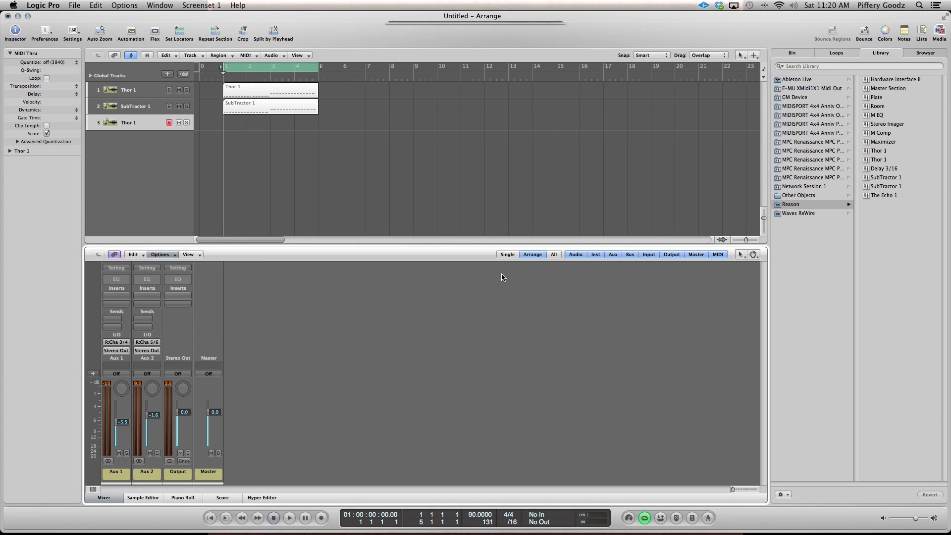
{"action": "left_click", "coordinate": [463, 61]}
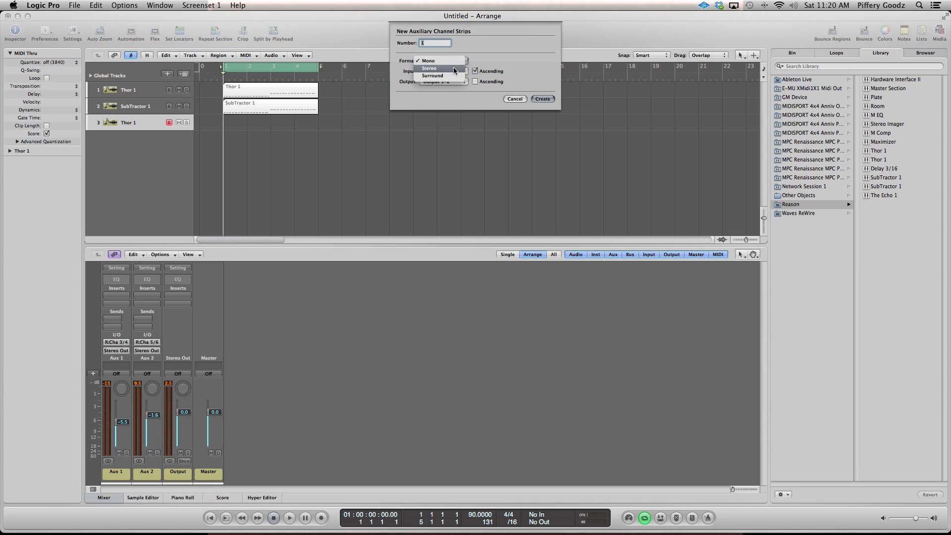
{"action": "left_click", "coordinate": [449, 68]}
{"action": "left_click", "coordinate": [453, 71]}
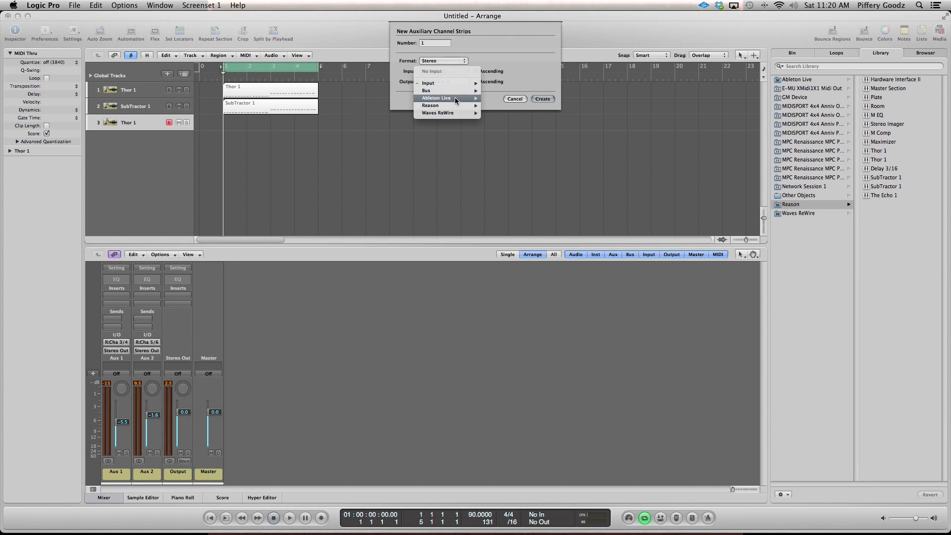
{"action": "mouse_move", "coordinate": [456, 103]}
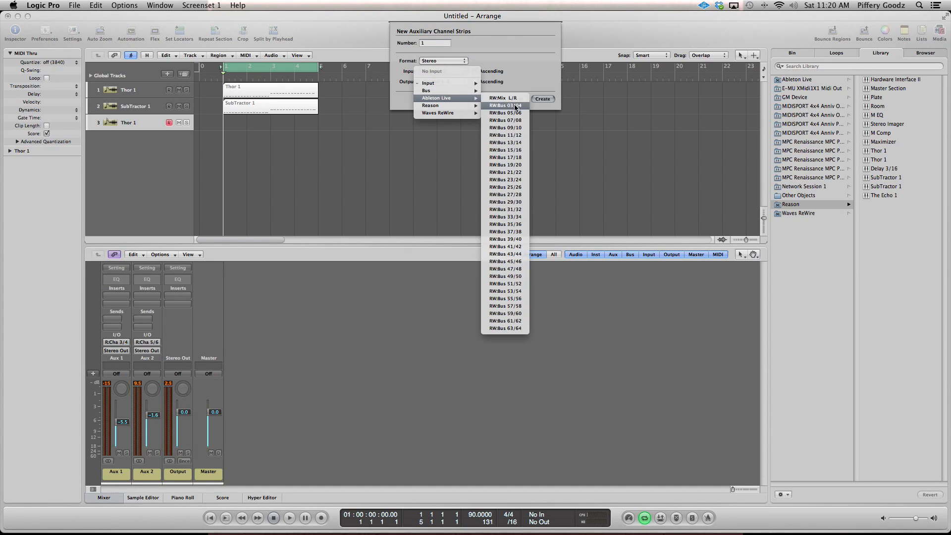
{"action": "left_click", "coordinate": [517, 106]}
{"action": "left_click", "coordinate": [542, 99]}
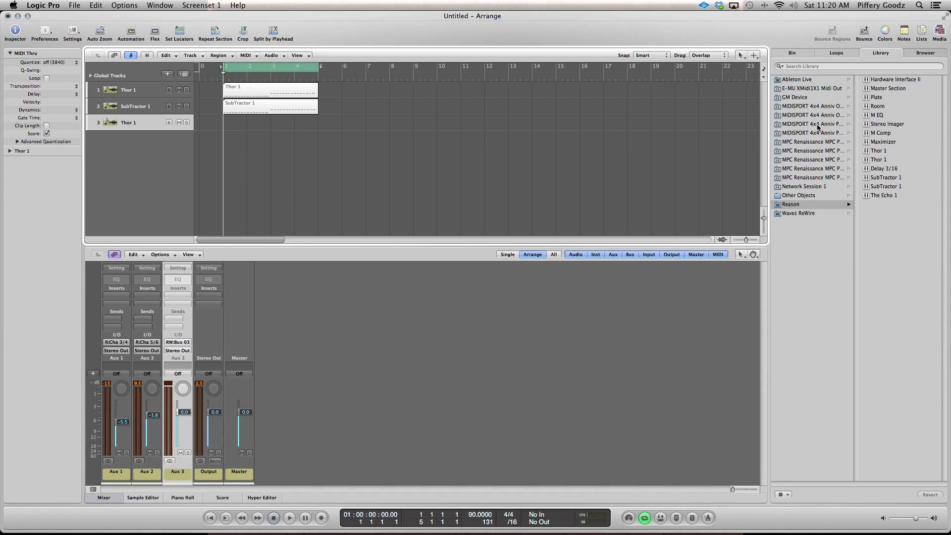
Assign track 3 to Ableton Live's 3-A Snow Pad instrument and record a short take on it
{"action": "left_click", "coordinate": [807, 79]}
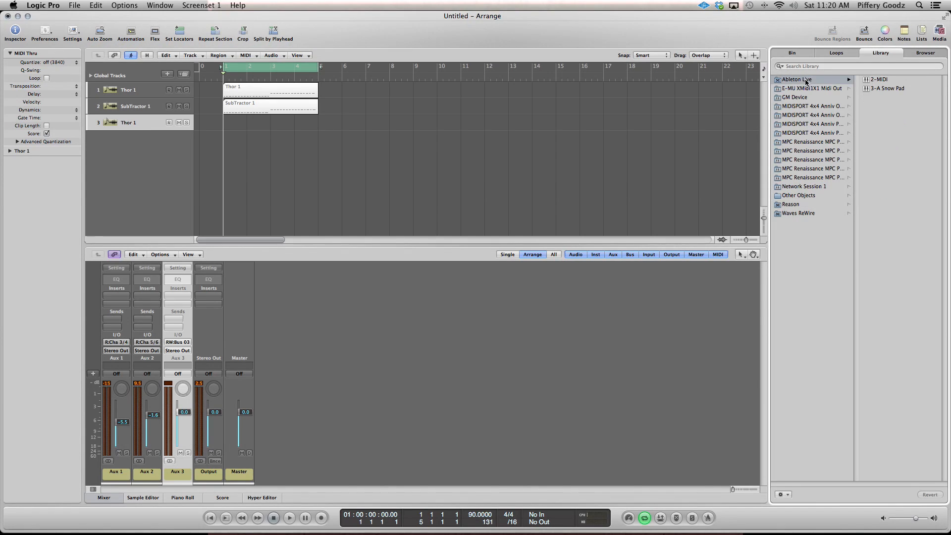
{"action": "left_click", "coordinate": [888, 89]}
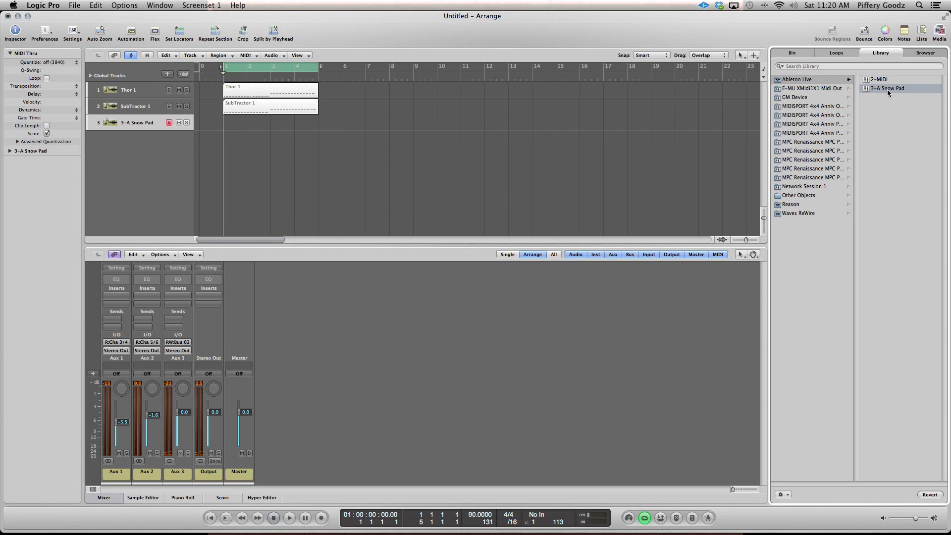
{"action": "key", "text": "r"}
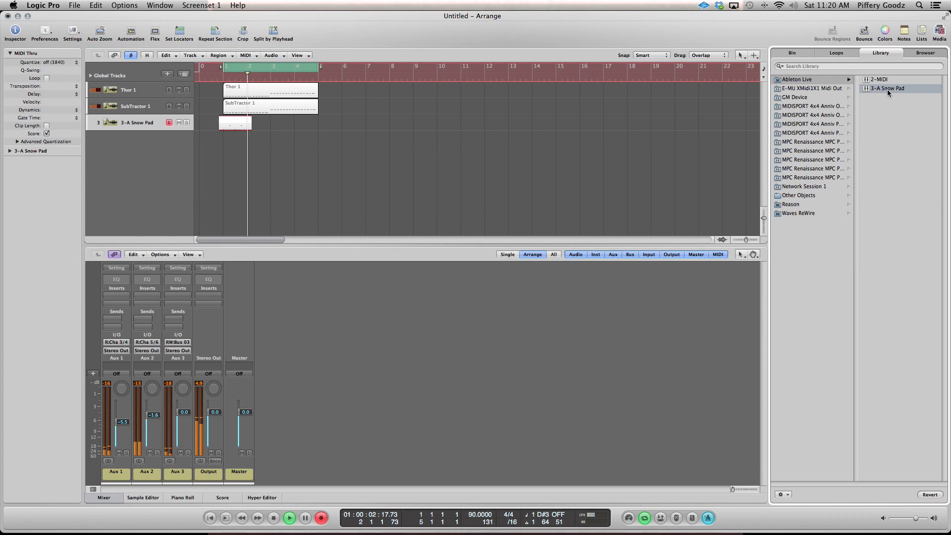
{"action": "key", "text": "space"}
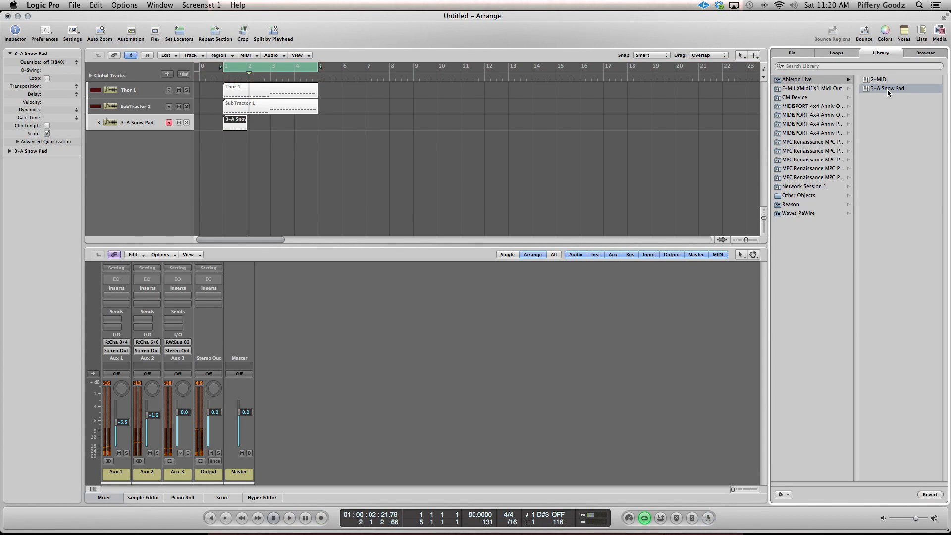
Delete the 3-A Snow Pad region and the Thor 1 and SubTractor 1 regions from the arrangement
{"action": "left_click", "coordinate": [237, 128]}
{"action": "key", "text": "BackSpace"}
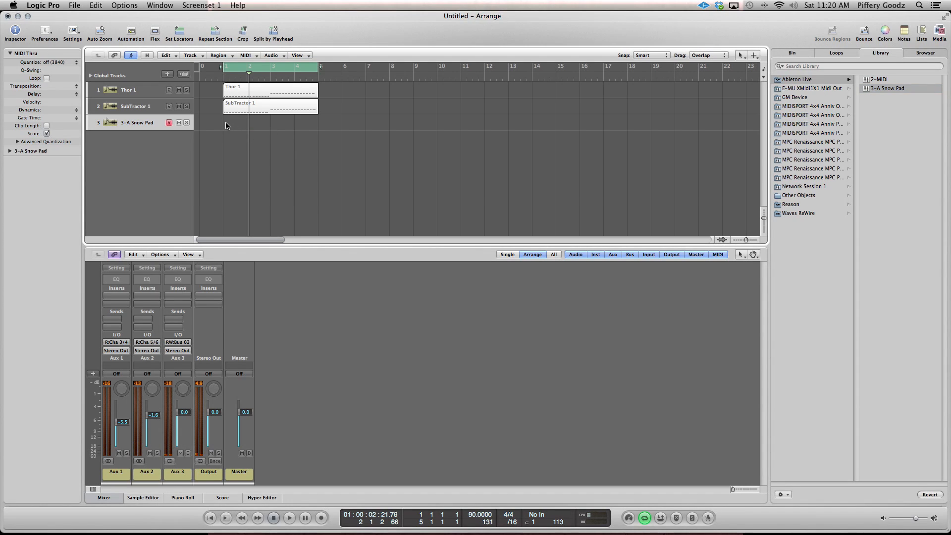
{"action": "left_click_drag", "start_coordinate": [363, 110], "coordinate": [248, 96]}
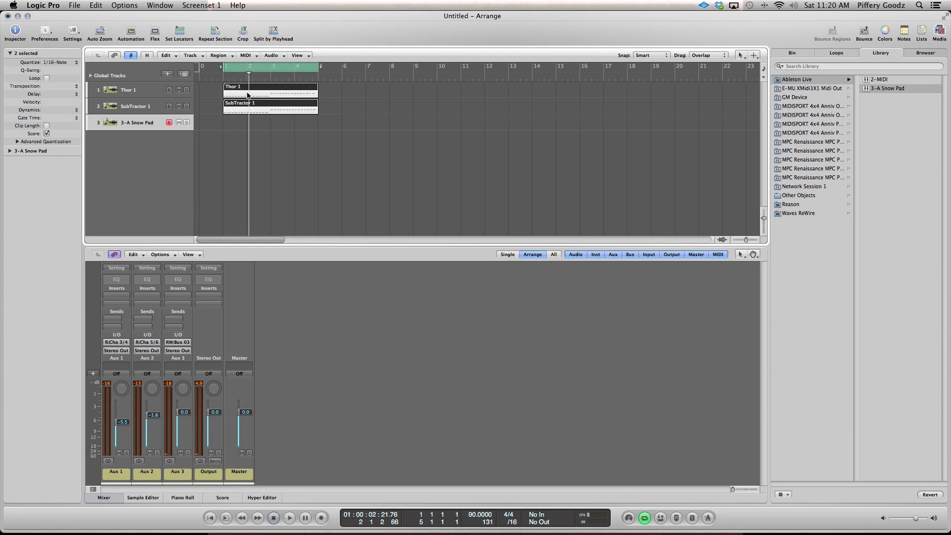
{"action": "key", "text": "BackSpace"}
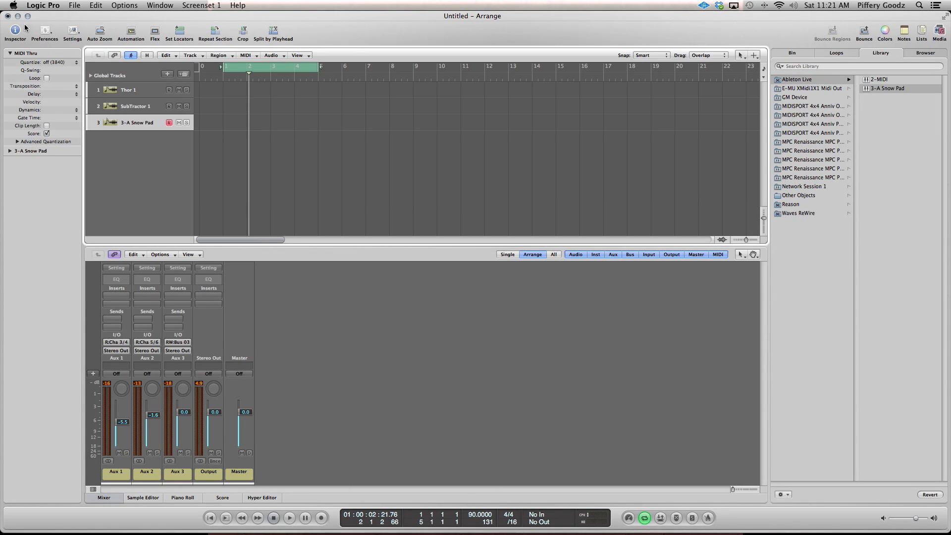
Switch to Reason and restore its minimized window
{"action": "left_click", "coordinate": [644, 519]}
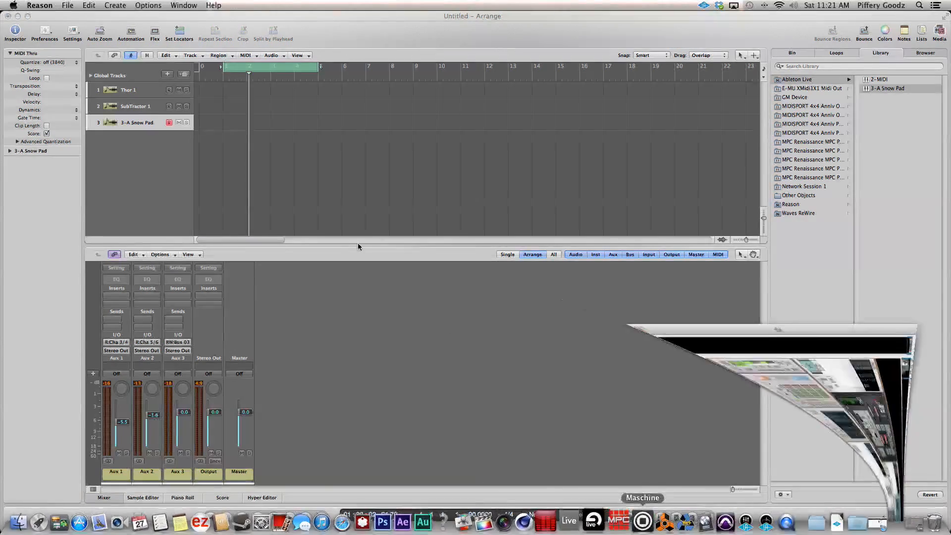
{"action": "left_click", "coordinate": [40, 5]}
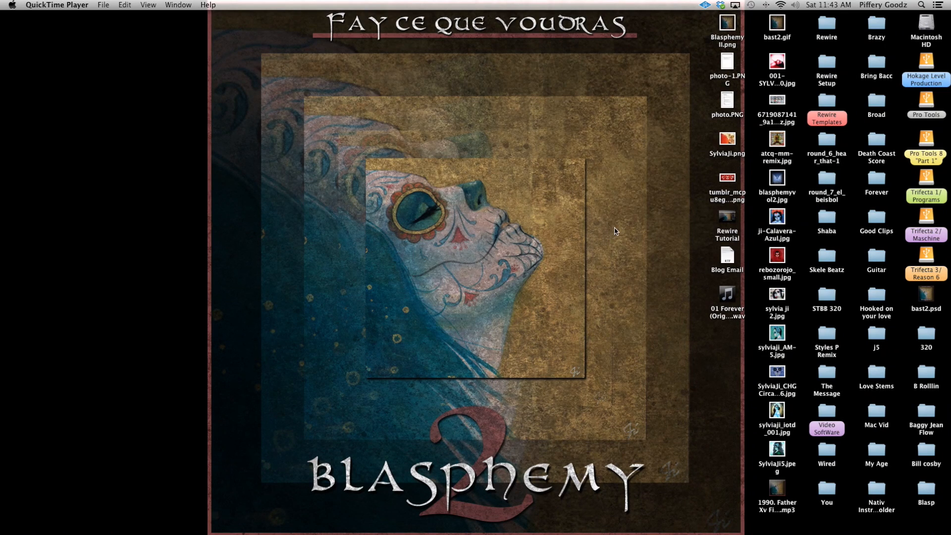
Open the Rewire Setup Template Logic project from the Rewire Templates folder on the desktop
{"action": "left_click", "coordinate": [825, 101]}
{"action": "double_click", "coordinate": [825, 101]}
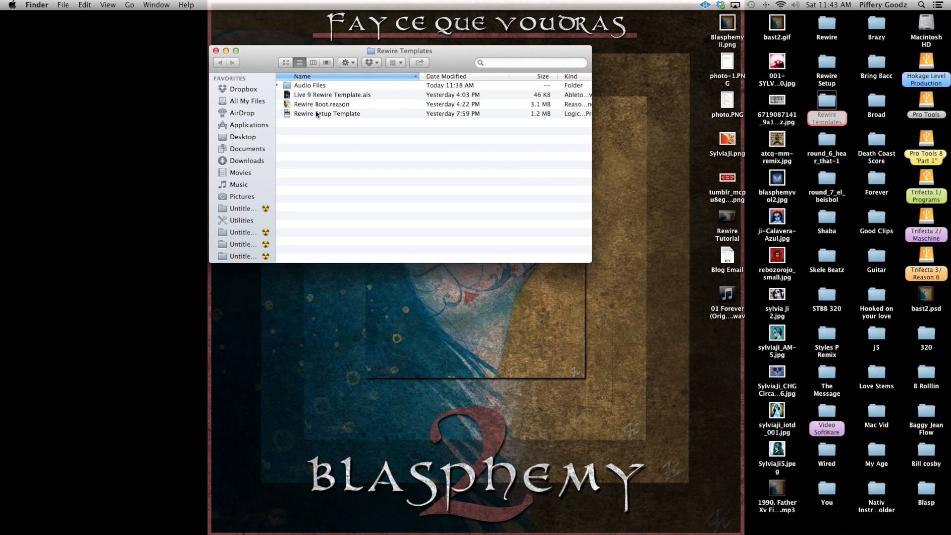
{"action": "double_click", "coordinate": [317, 114]}
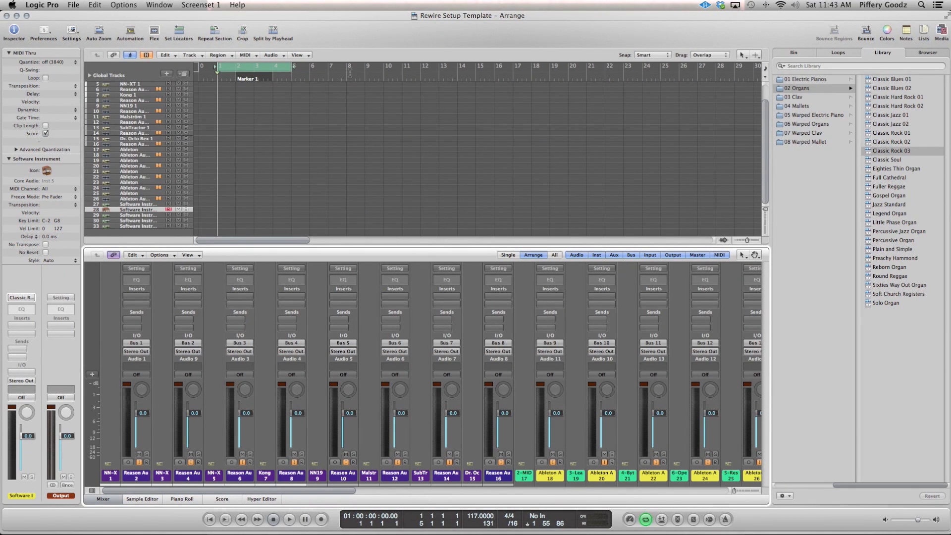
Open Rewire Boot.reason and Live 9 Rewire Template.als from the Rewire Templates folder, close the folder window and return to Logic Pro
{"action": "left_click_drag", "start_coordinate": [307, 18], "coordinate": [343, 156]}
{"action": "left_click", "coordinate": [321, 105]}
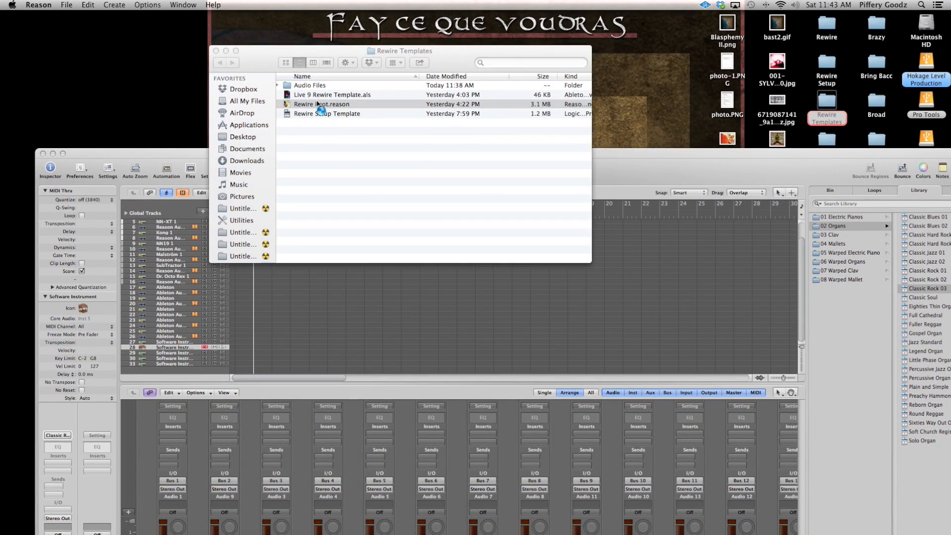
{"action": "left_click", "coordinate": [309, 95]}
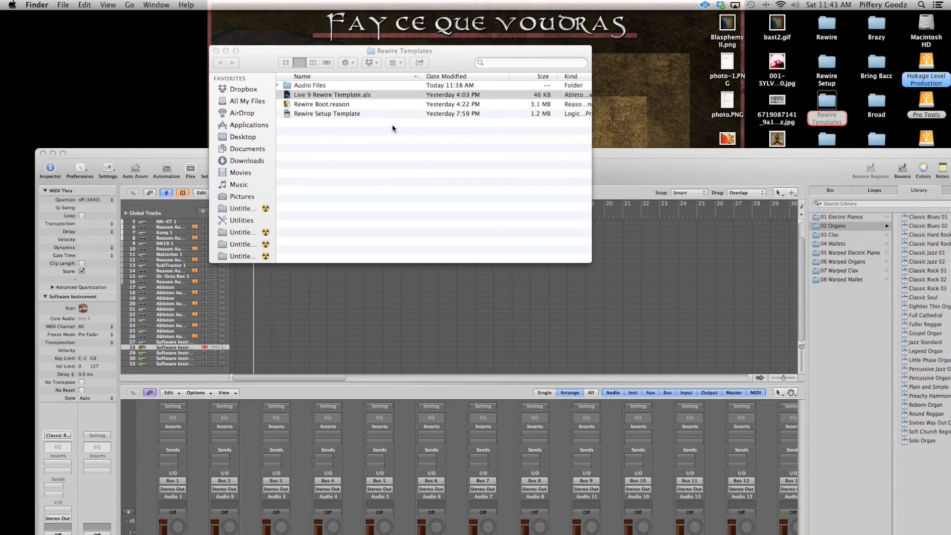
{"action": "left_click", "coordinate": [659, 155]}
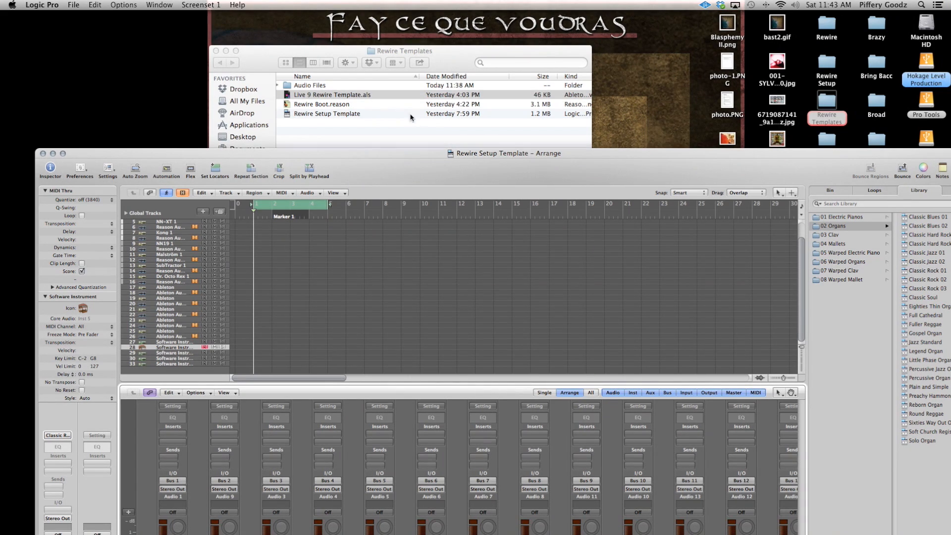
{"action": "left_click", "coordinate": [216, 51]}
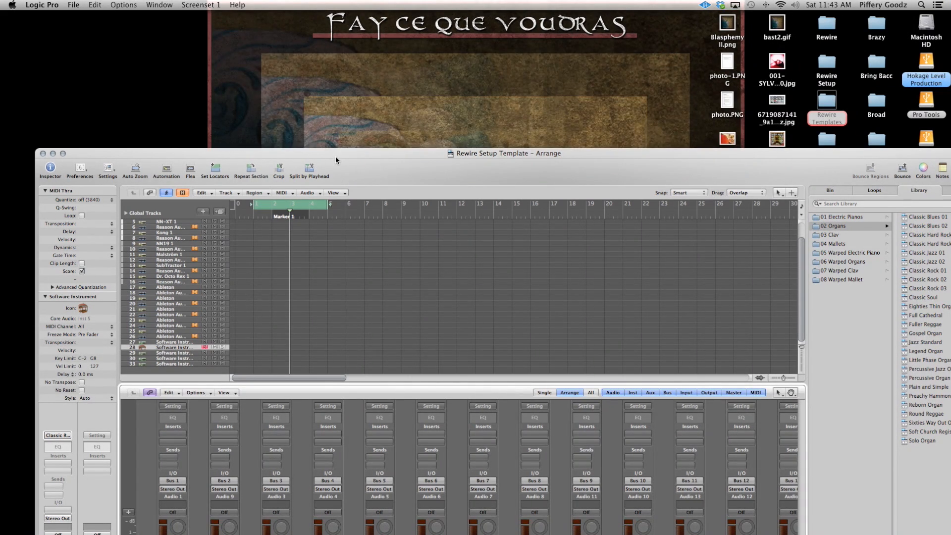
{"action": "left_click_drag", "start_coordinate": [335, 156], "coordinate": [301, 21]}
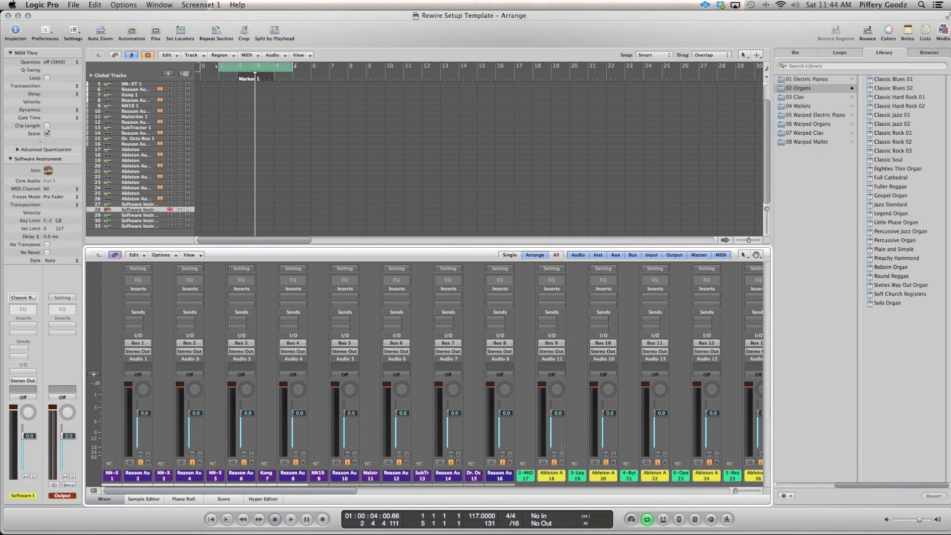
Switch to Reason, move the Logic window aside to view the Rewire Boot song, and return to Logic
{"action": "mouse_move", "coordinate": [639, 532]}
{"action": "left_click", "coordinate": [685, 522]}
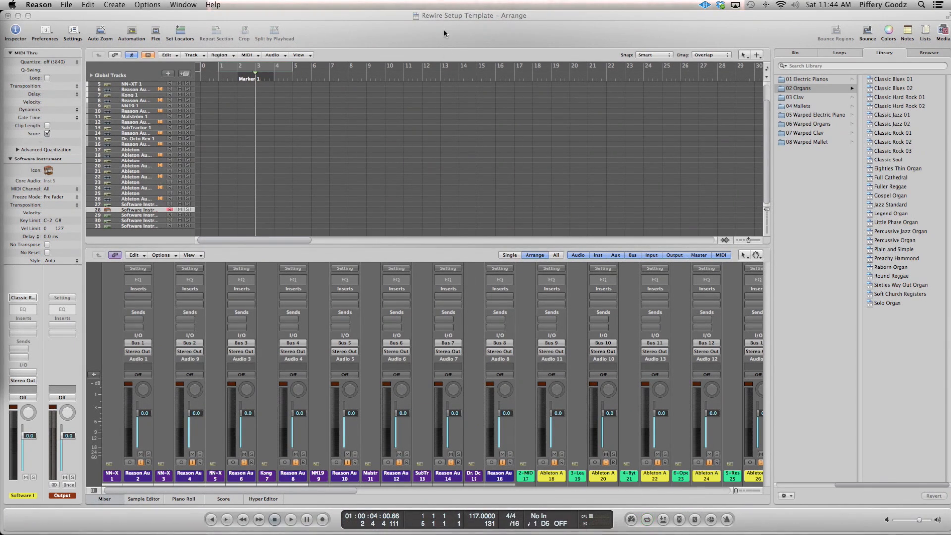
{"action": "left_click_drag", "start_coordinate": [438, 16], "coordinate": [462, 323]}
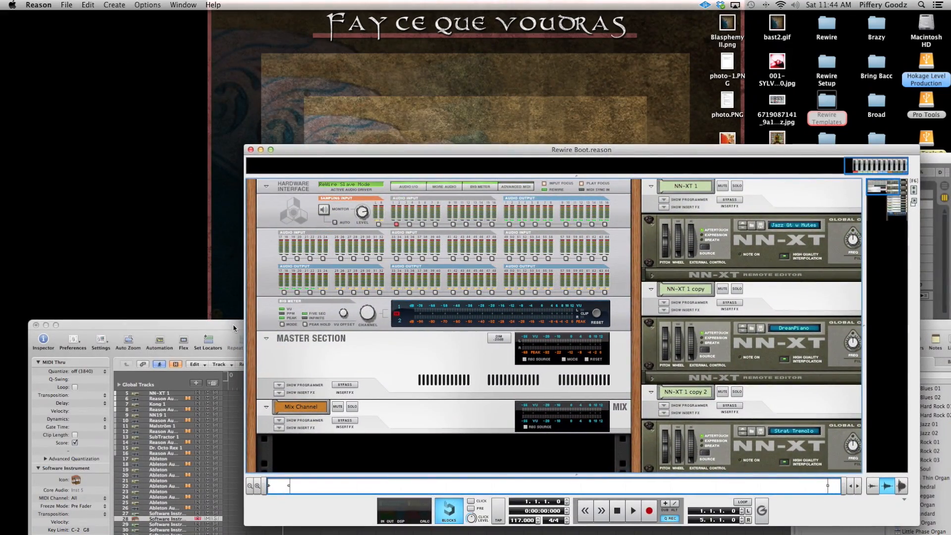
{"action": "left_click_drag", "start_coordinate": [233, 324], "coordinate": [191, 17]}
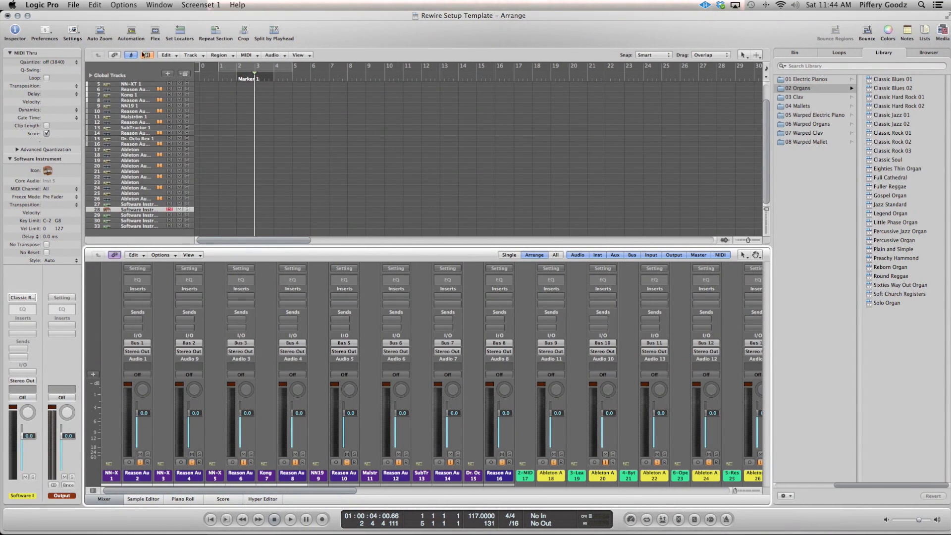
Select and play the Reason instrument tracks 1, 3, 5, 7 and 9 in turn to check their audio channels
{"action": "scroll", "coordinate": [209, 156], "scroll_direction": "up", "scroll_amount": 2}
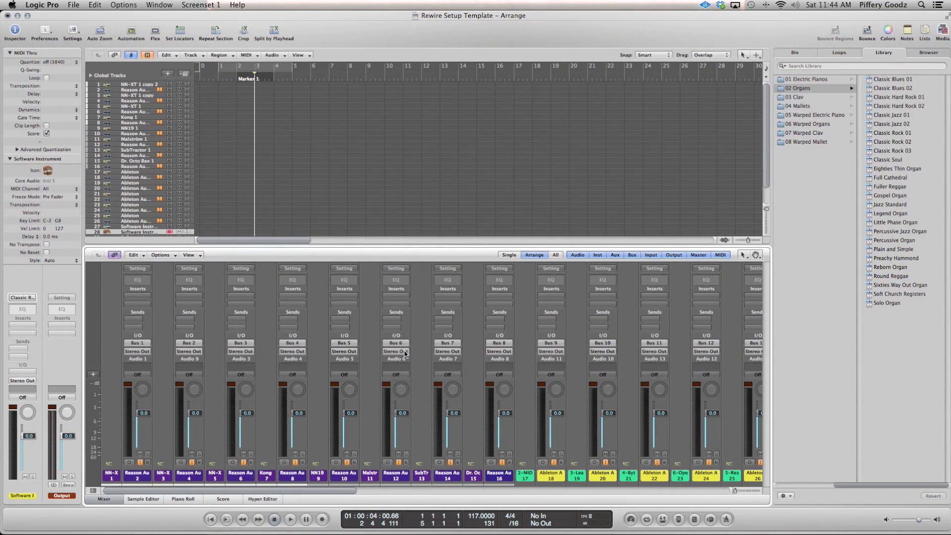
{"action": "left_click", "coordinate": [121, 438]}
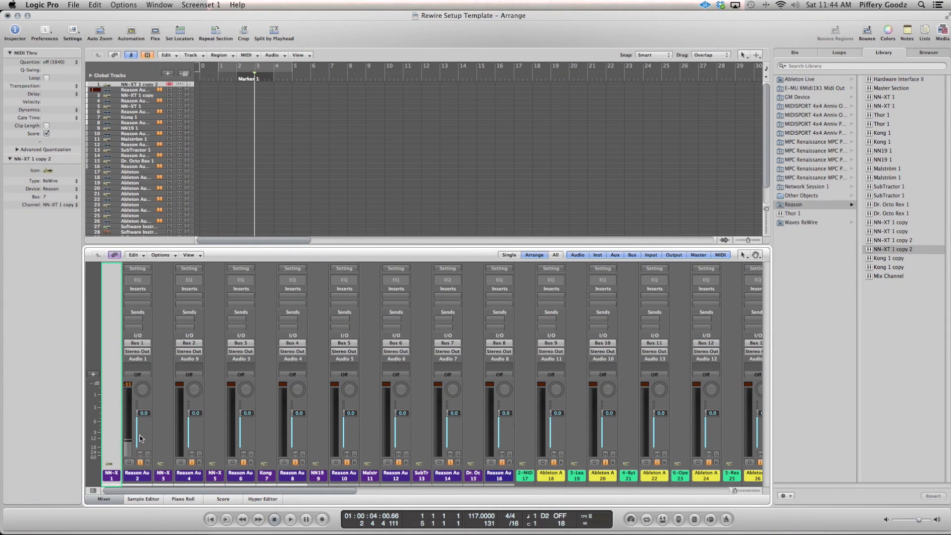
{"action": "left_click", "coordinate": [168, 442]}
{"action": "left_click", "coordinate": [218, 440]}
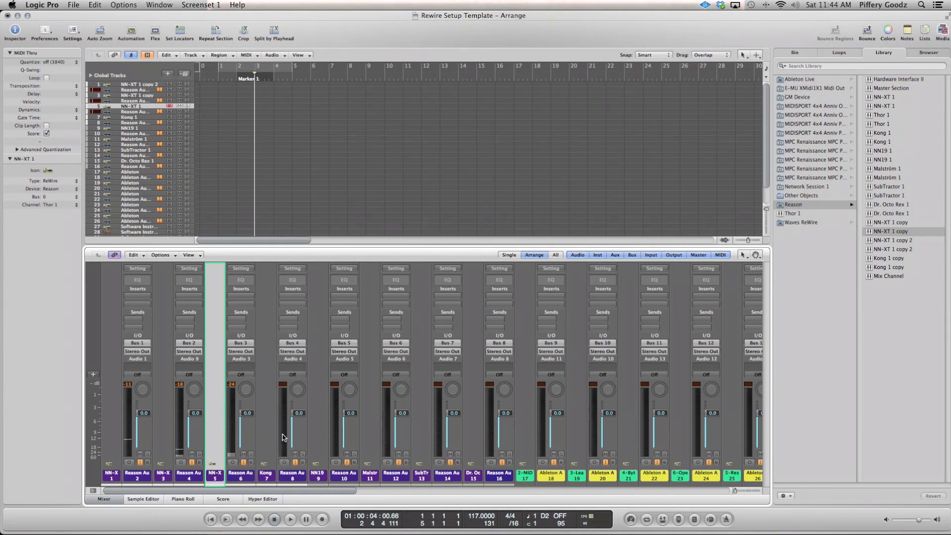
{"action": "left_click", "coordinate": [271, 439]}
{"action": "left_click", "coordinate": [320, 440]}
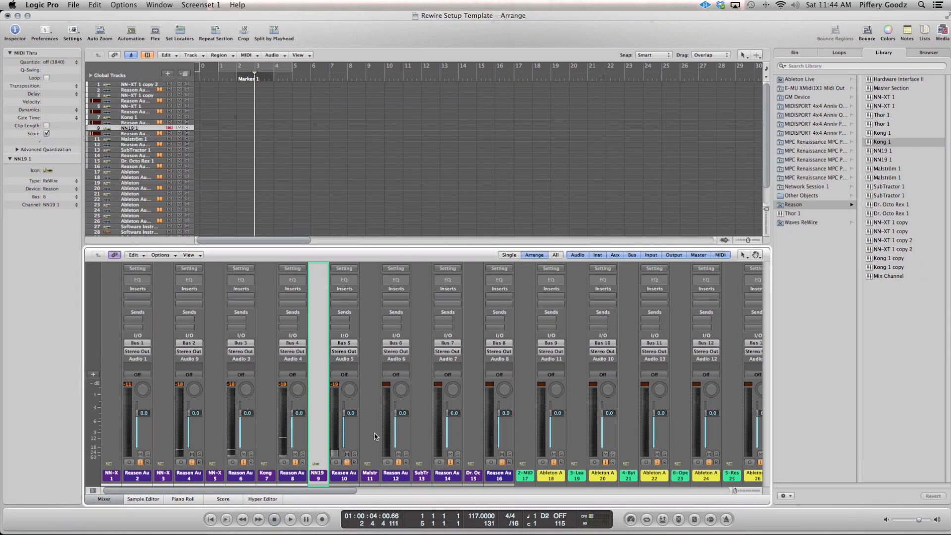
Select and play the Ableton Live instrument tracks 17, 19, 21, 23 and 25 in turn to check their audio channels
{"action": "left_click", "coordinate": [527, 452]}
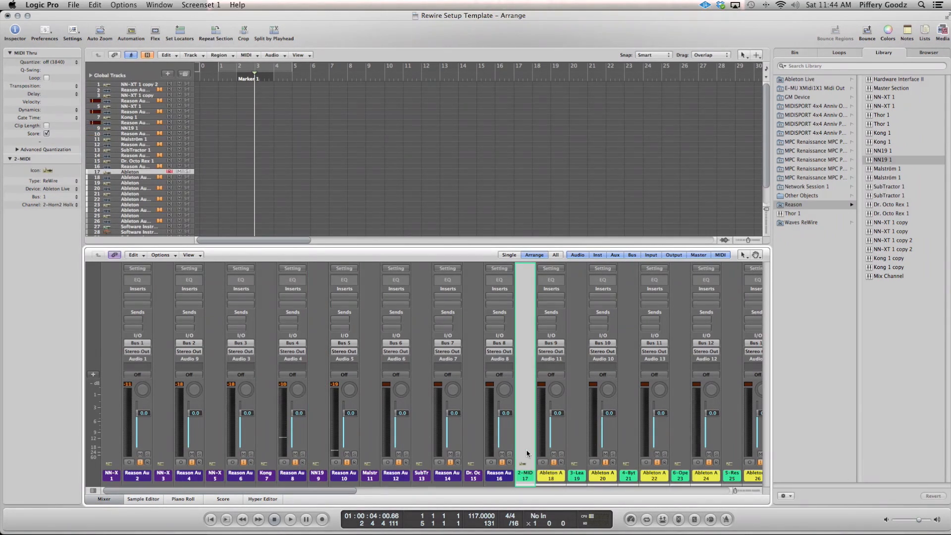
{"action": "left_click", "coordinate": [578, 448]}
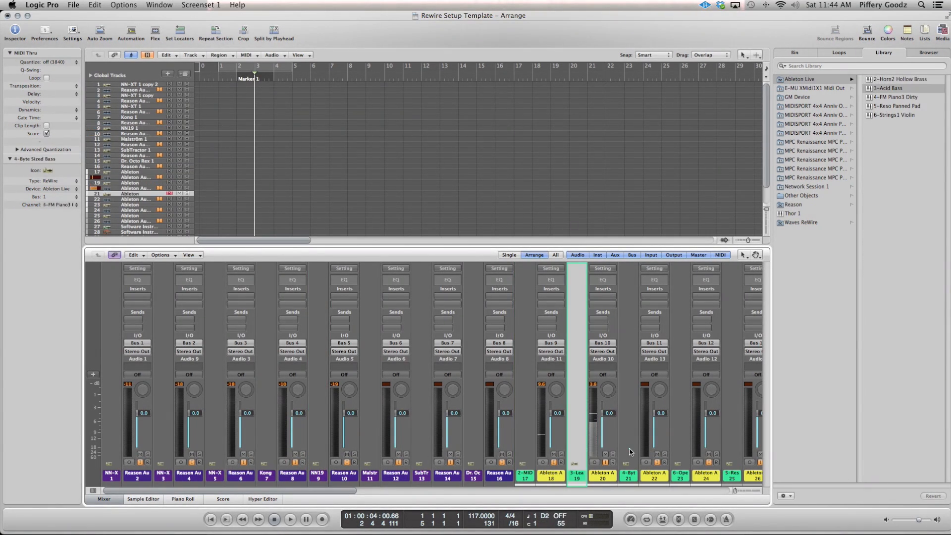
{"action": "left_click", "coordinate": [630, 452]}
{"action": "left_click", "coordinate": [680, 451]}
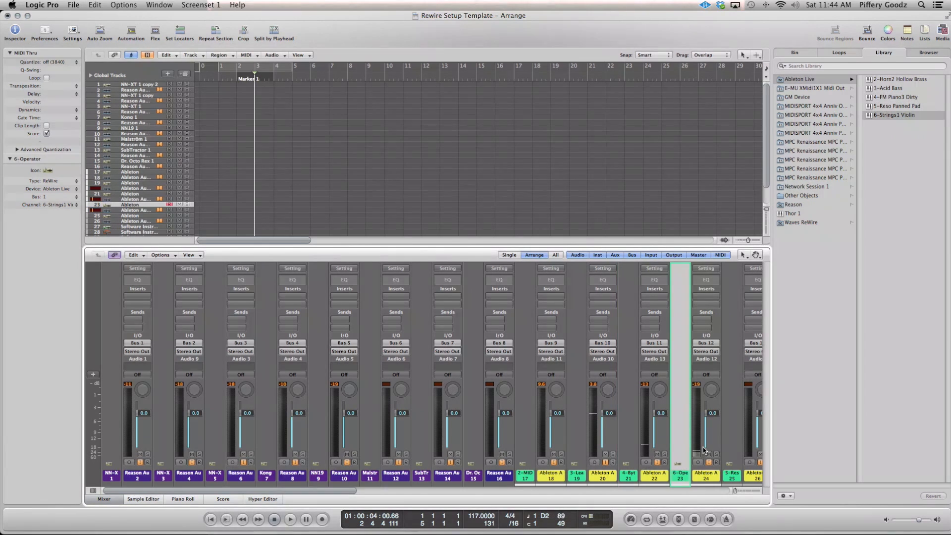
{"action": "scroll", "coordinate": [704, 451], "scroll_direction": "right", "scroll_amount": 3}
{"action": "left_click", "coordinate": [634, 448]}
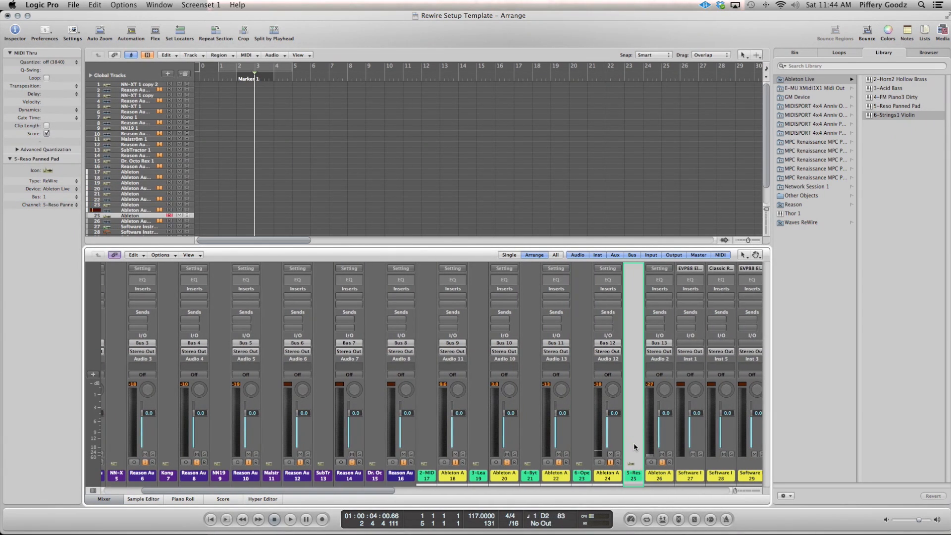
Go through the software instrument channels 27, 28, 29, 30 and 33 in the mixer
{"action": "scroll", "coordinate": [570, 456], "scroll_direction": "right", "scroll_amount": 8}
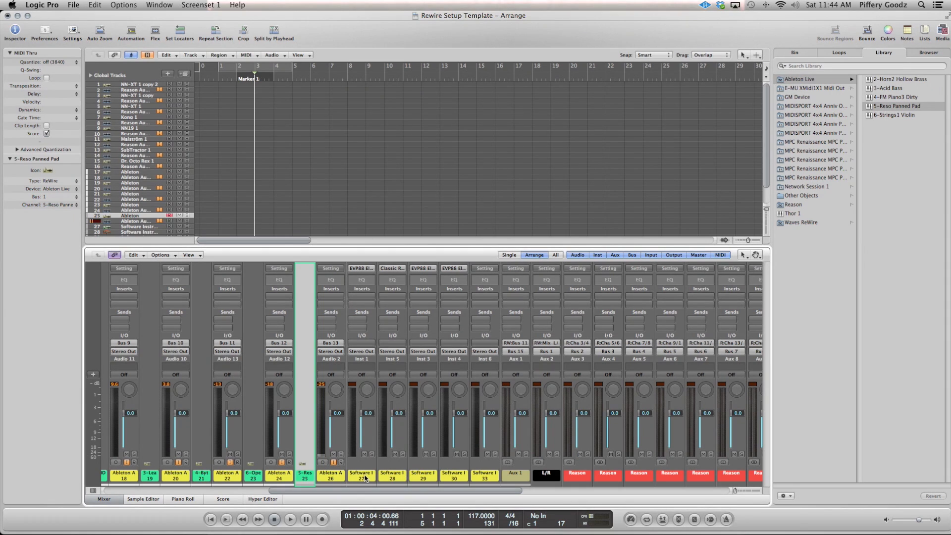
{"action": "left_click", "coordinate": [365, 477]}
{"action": "left_click", "coordinate": [393, 475]}
{"action": "left_click", "coordinate": [423, 475]}
{"action": "left_click", "coordinate": [454, 475]}
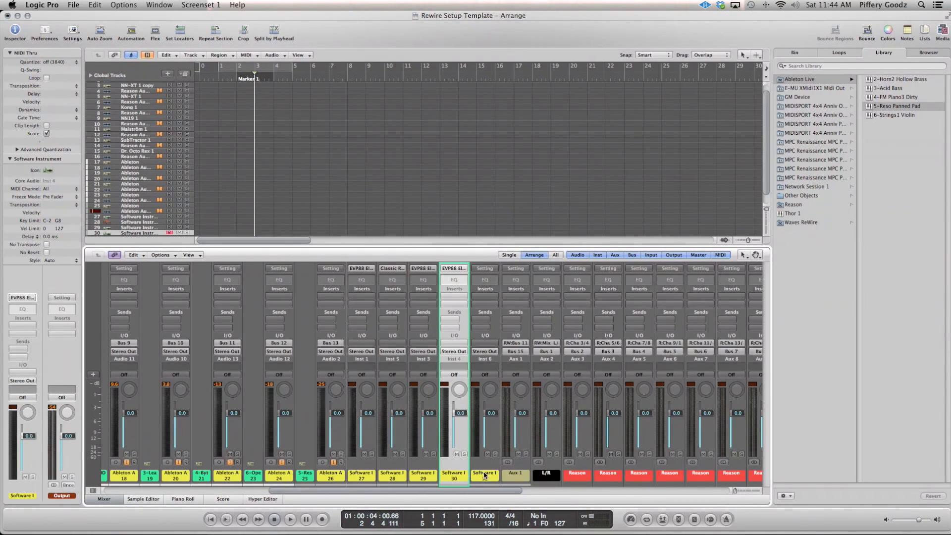
{"action": "left_click", "coordinate": [485, 476]}
Examine the two L/R auxiliary channels that carry the main mixes of Reason and Ableton Live
{"action": "scroll", "coordinate": [293, 359], "scroll_direction": "right", "scroll_amount": 3}
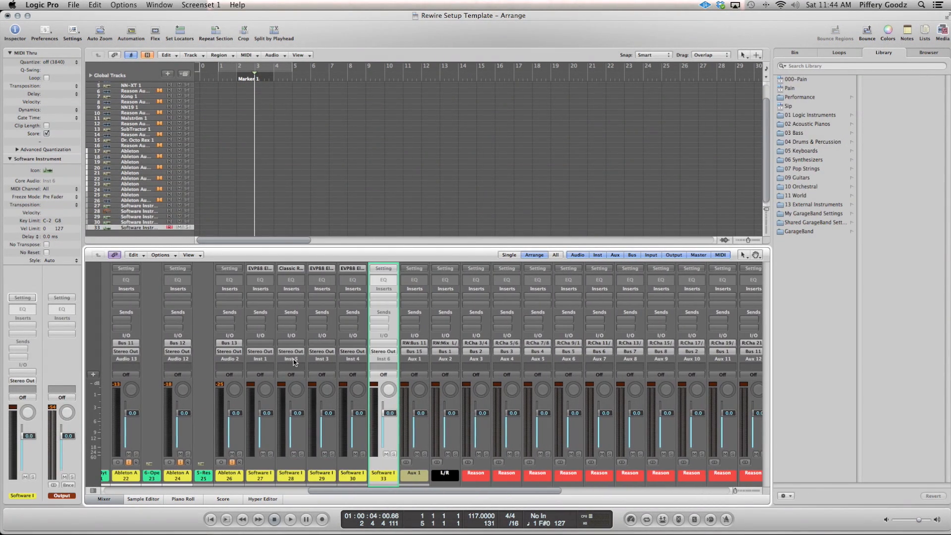
{"action": "scroll", "coordinate": [293, 362], "scroll_direction": "right", "scroll_amount": 2}
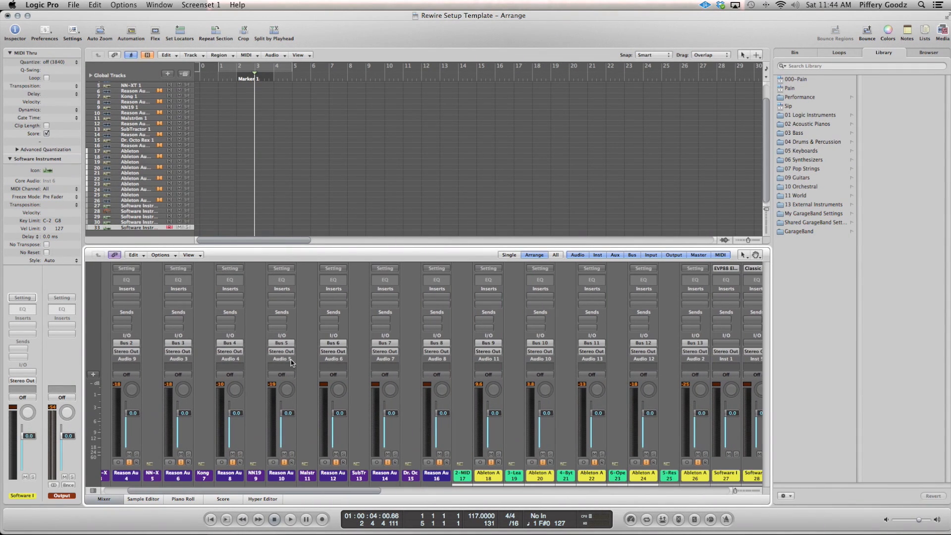
{"action": "left_click", "coordinate": [404, 474]}
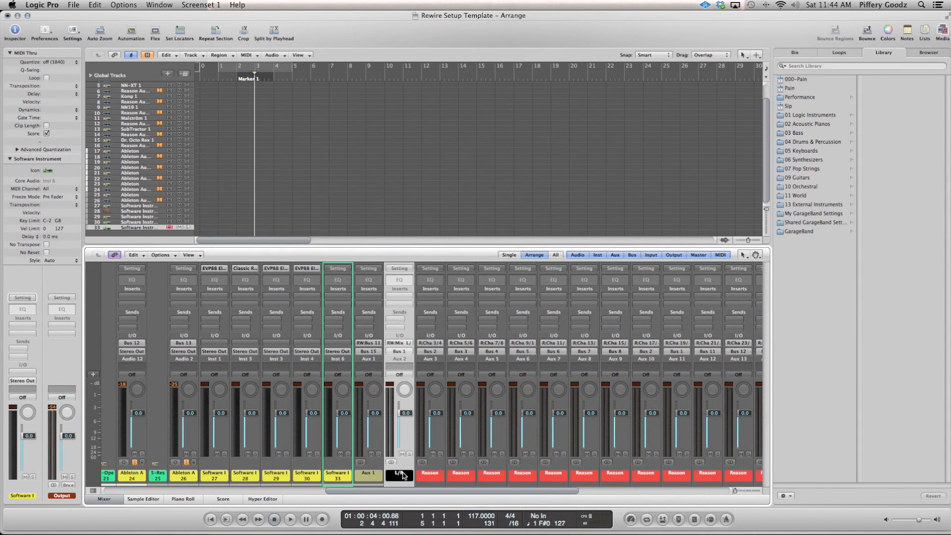
{"action": "scroll", "coordinate": [405, 475], "scroll_direction": "right", "scroll_amount": 8}
{"action": "left_click", "coordinate": [507, 476]}
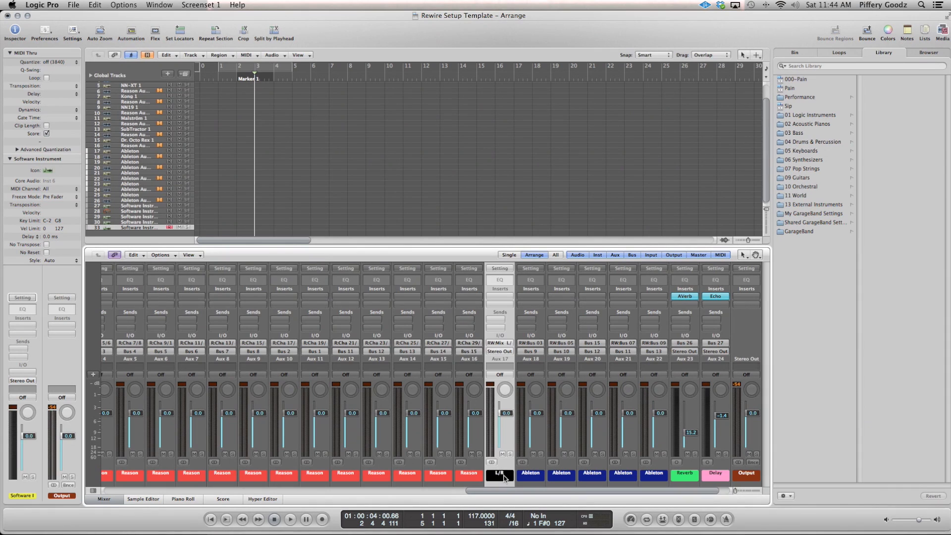
{"action": "scroll", "coordinate": [488, 483], "scroll_direction": "left", "scroll_amount": 5}
{"action": "scroll", "coordinate": [484, 482], "scroll_direction": "right", "scroll_amount": 3}
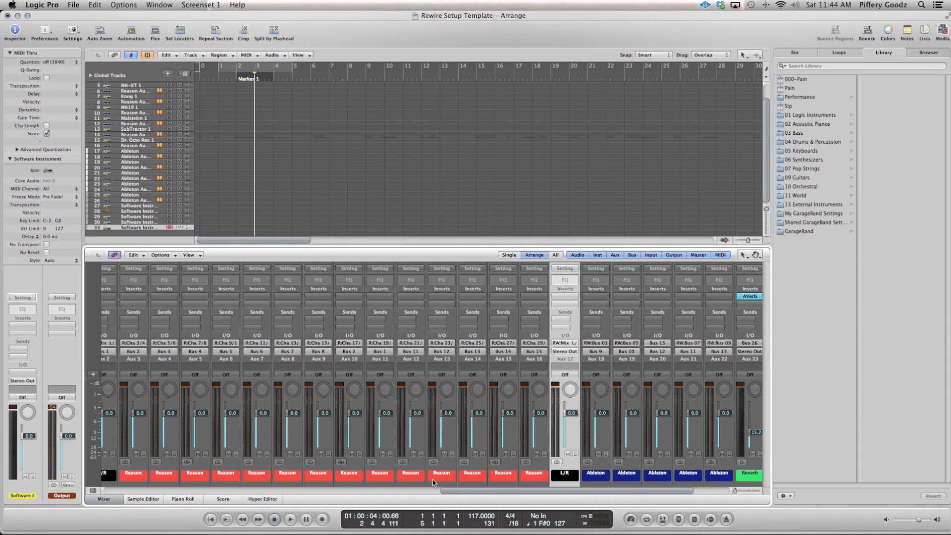
{"action": "scroll", "coordinate": [104, 474], "scroll_direction": "right", "scroll_amount": 3}
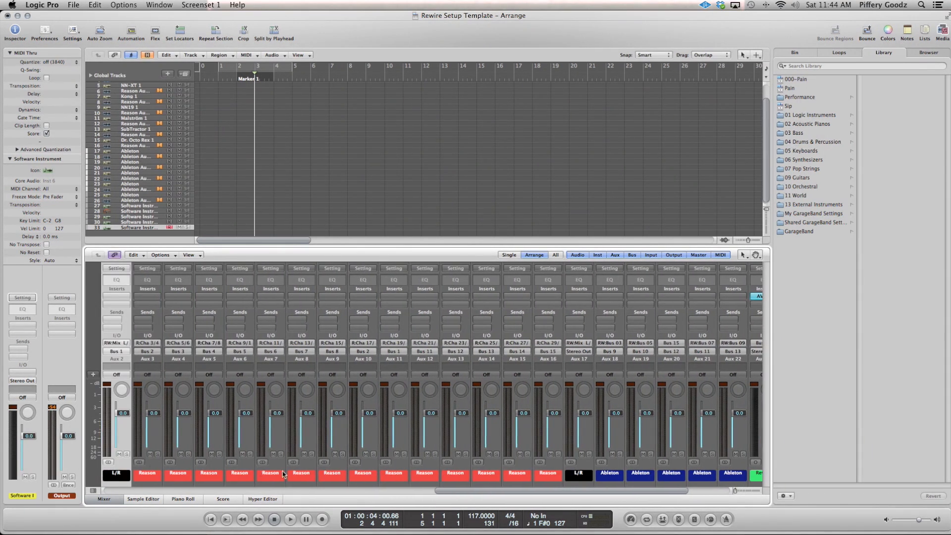
{"action": "left_click", "coordinate": [478, 474]}
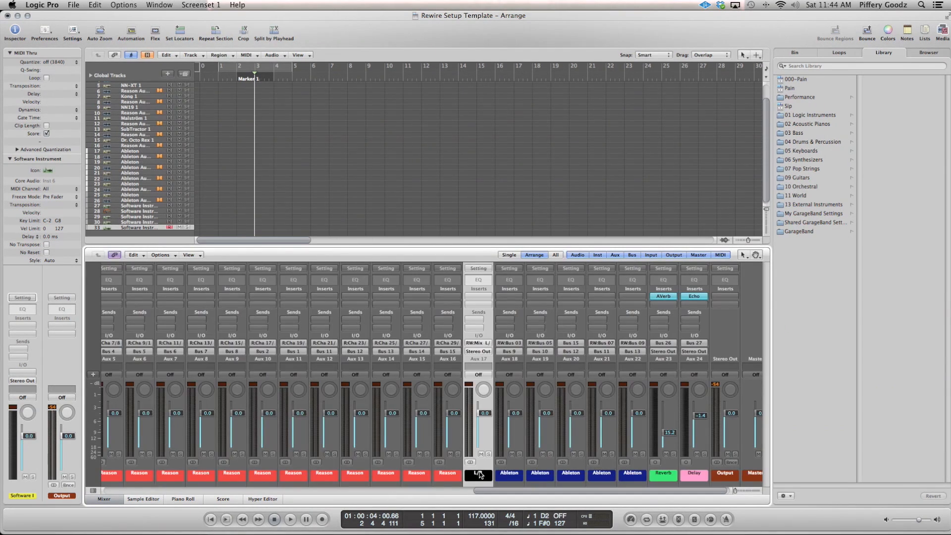
Examine the ReWire inputs and bus outputs of the Reason and Ableton auxiliary channels alongside the track list
{"action": "scroll", "coordinate": [221, 327], "scroll_direction": "left", "scroll_amount": 2}
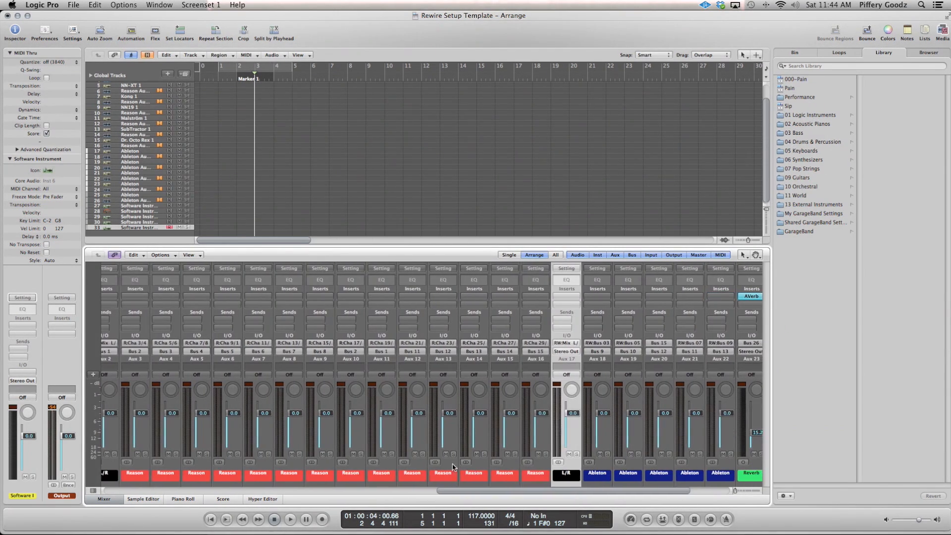
{"action": "scroll", "coordinate": [221, 327], "scroll_direction": "left", "scroll_amount": 5}
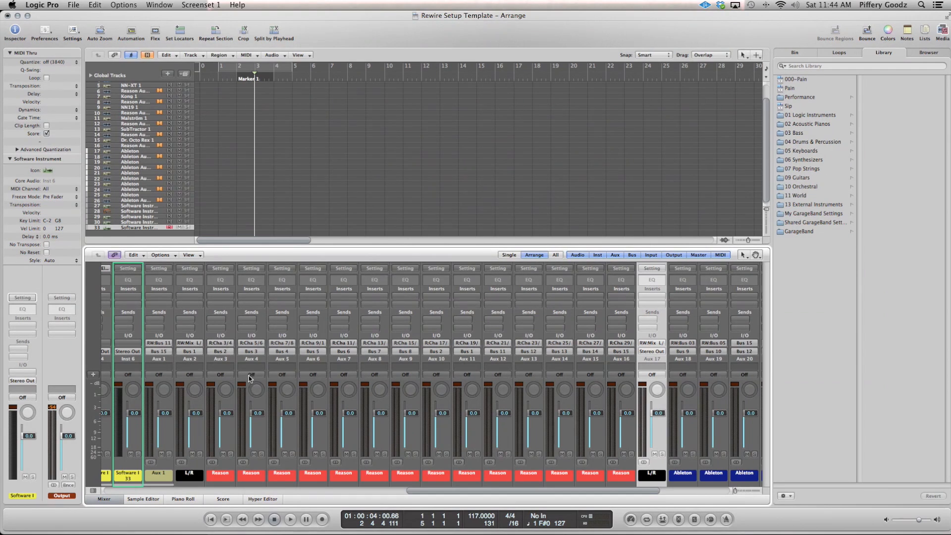
{"action": "scroll", "coordinate": [371, 371], "scroll_direction": "left", "scroll_amount": 3}
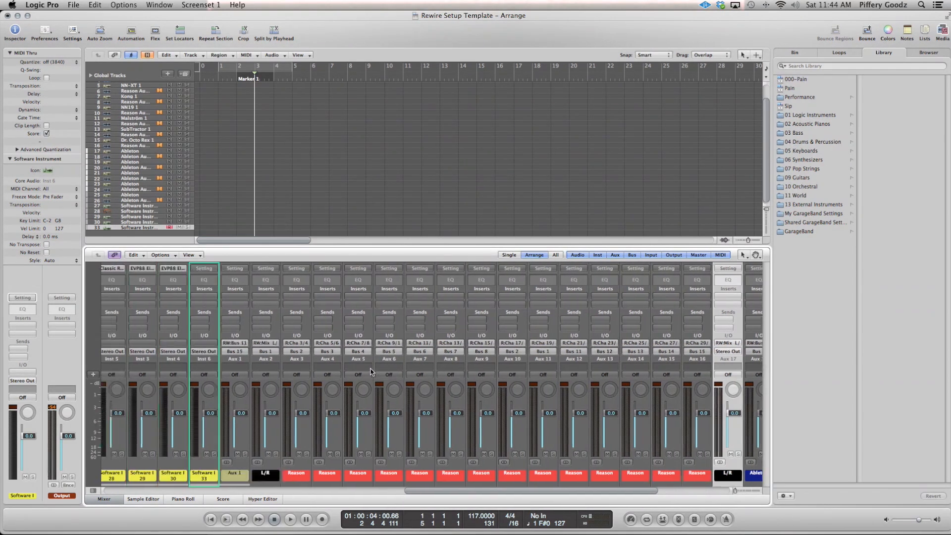
{"action": "scroll", "coordinate": [371, 372], "scroll_direction": "right", "scroll_amount": 3}
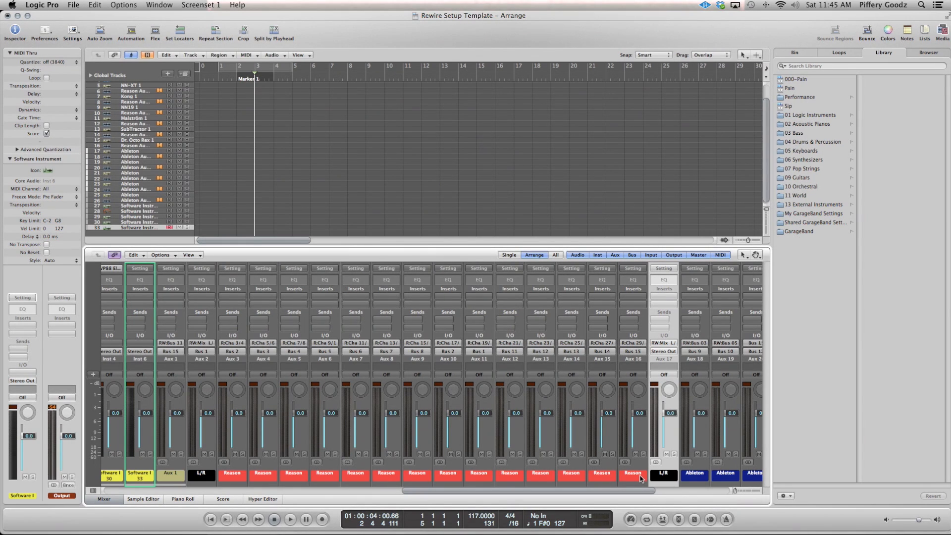
{"action": "scroll", "coordinate": [641, 479], "scroll_direction": "right", "scroll_amount": 2}
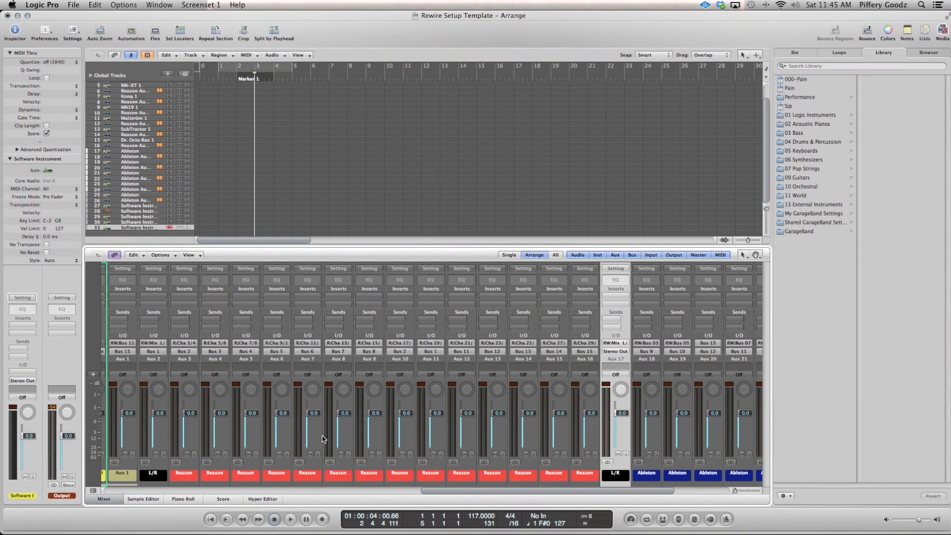
{"action": "scroll", "coordinate": [115, 156], "scroll_direction": "up", "scroll_amount": 3}
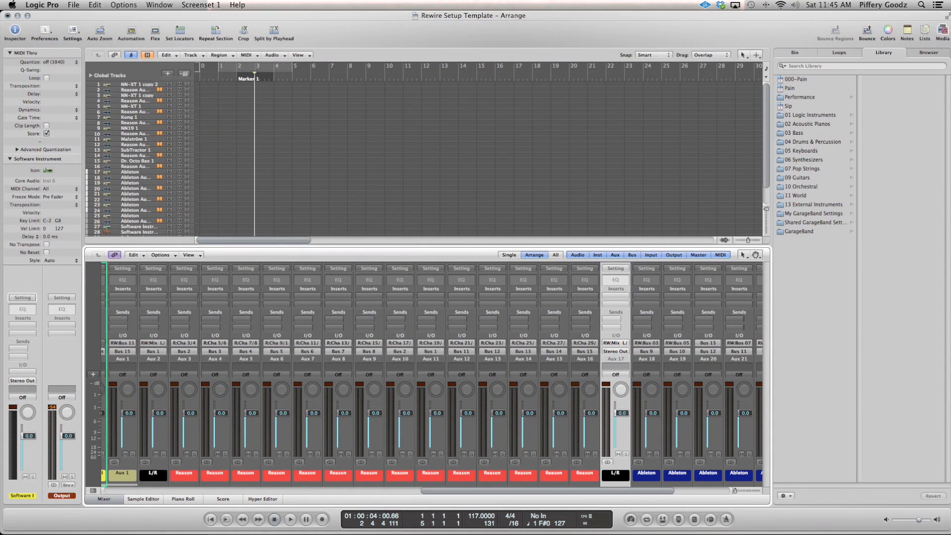
{"action": "scroll", "coordinate": [496, 381], "scroll_direction": "right", "scroll_amount": 3}
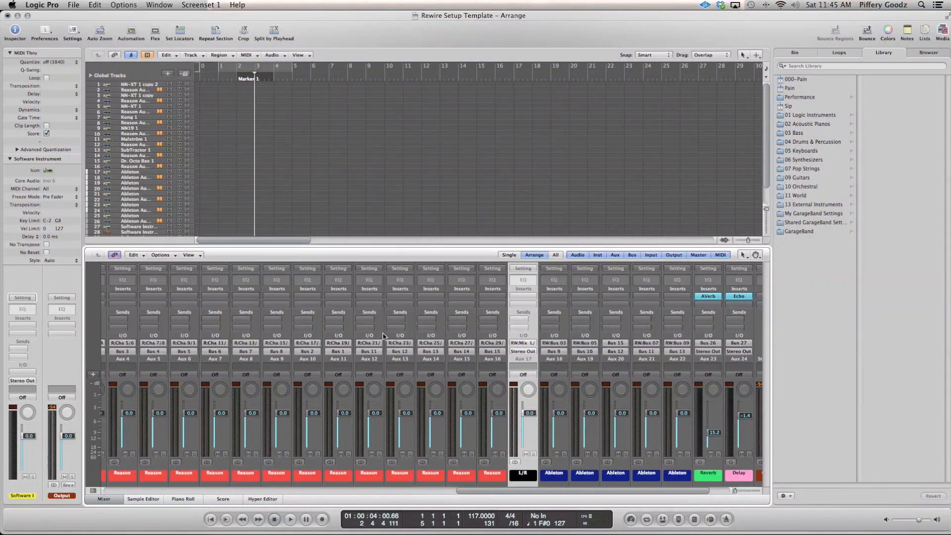
{"action": "scroll", "coordinate": [584, 397], "scroll_direction": "right", "scroll_amount": 2}
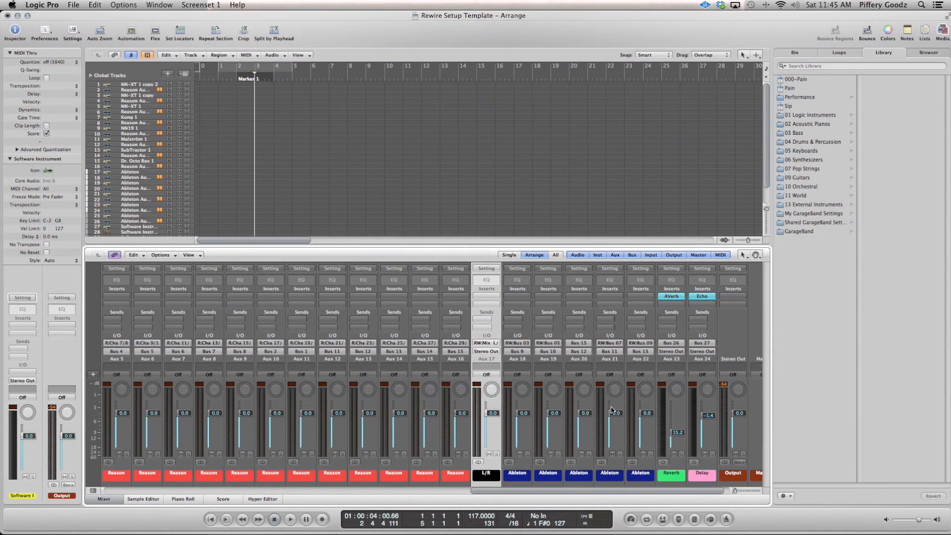
Look over the Reverb and Delay auxiliary channels and hide the mixer to show the full track list
{"action": "left_click", "coordinate": [644, 473]}
{"action": "left_click", "coordinate": [686, 476]}
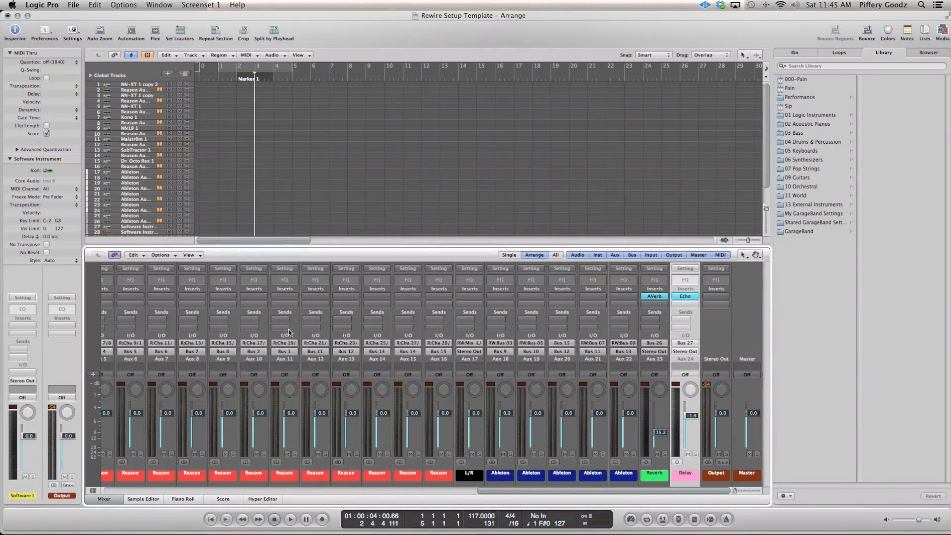
{"action": "scroll", "coordinate": [556, 389], "scroll_direction": "left", "scroll_amount": 20}
{"action": "scroll", "coordinate": [556, 389], "scroll_direction": "right", "scroll_amount": 20}
{"action": "left_click", "coordinate": [115, 501]}
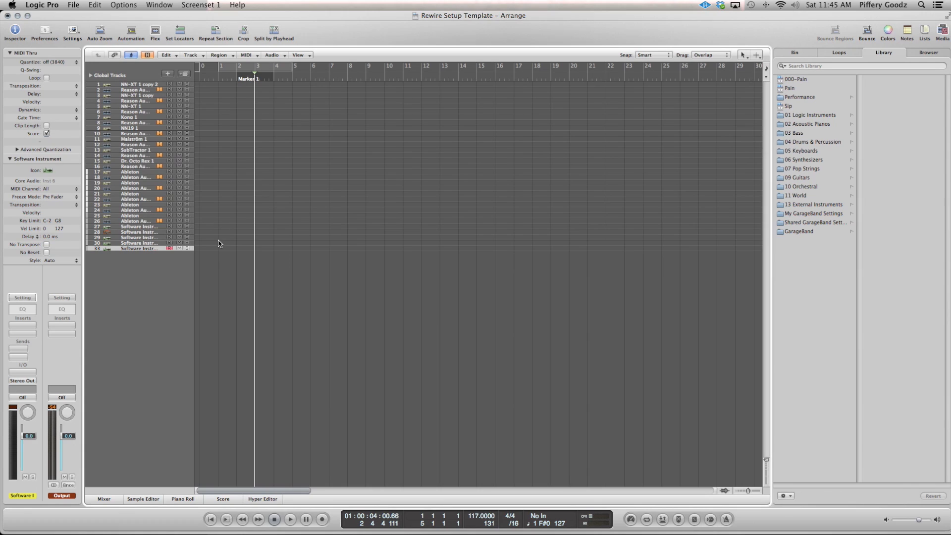
Record a short MIDI part on the NN-XT 1 copy 2 track, starting at bar 2
{"action": "key", "text": "ctrl+Right"}
{"action": "key", "text": "ctrl+Right"}
{"action": "key", "text": "ctrl+Right"}
{"action": "key", "text": "ctrl+Right"}
{"action": "key", "text": "ctrl+Right"}
{"action": "key", "text": "ctrl+Right"}
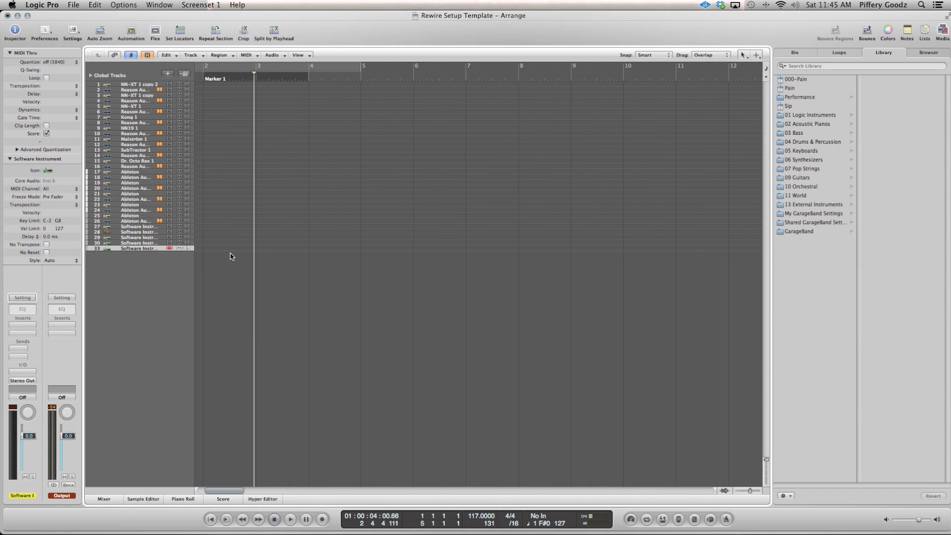
{"action": "key", "text": "ctrl+Left"}
{"action": "key", "text": "ctrl+Left"}
{"action": "key", "text": "ctrl+Left"}
{"action": "scroll", "coordinate": [230, 257], "scroll_direction": "left", "scroll_amount": 3}
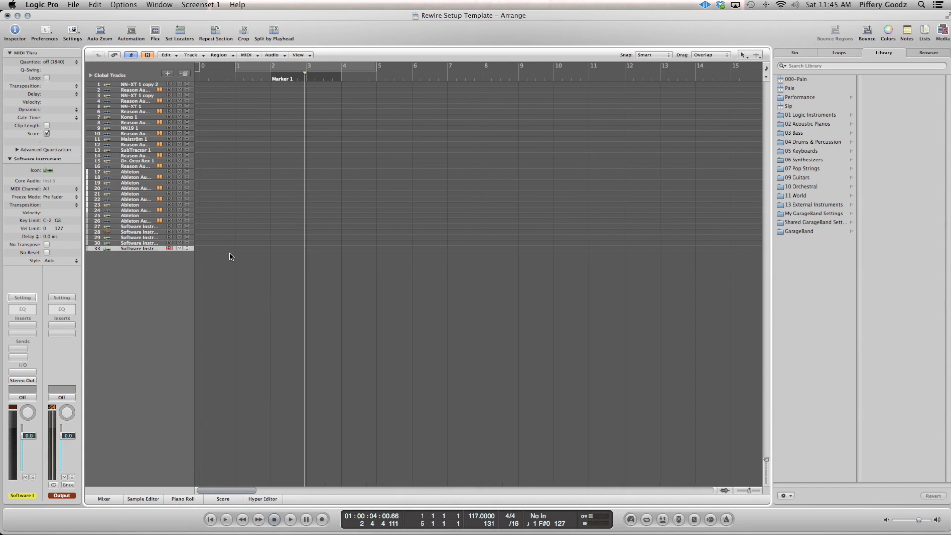
{"action": "left_click", "coordinate": [127, 87]}
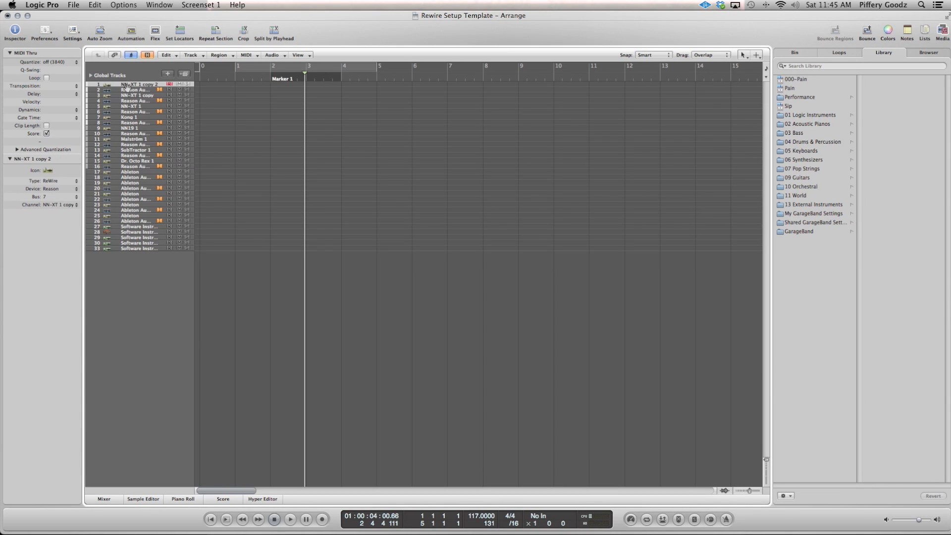
{"action": "left_click", "coordinate": [133, 91]}
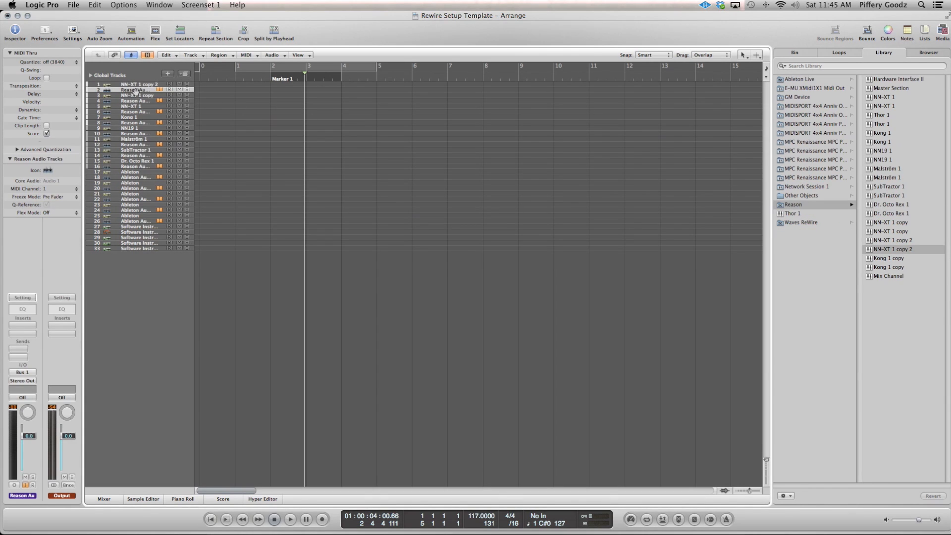
{"action": "left_click", "coordinate": [138, 85]}
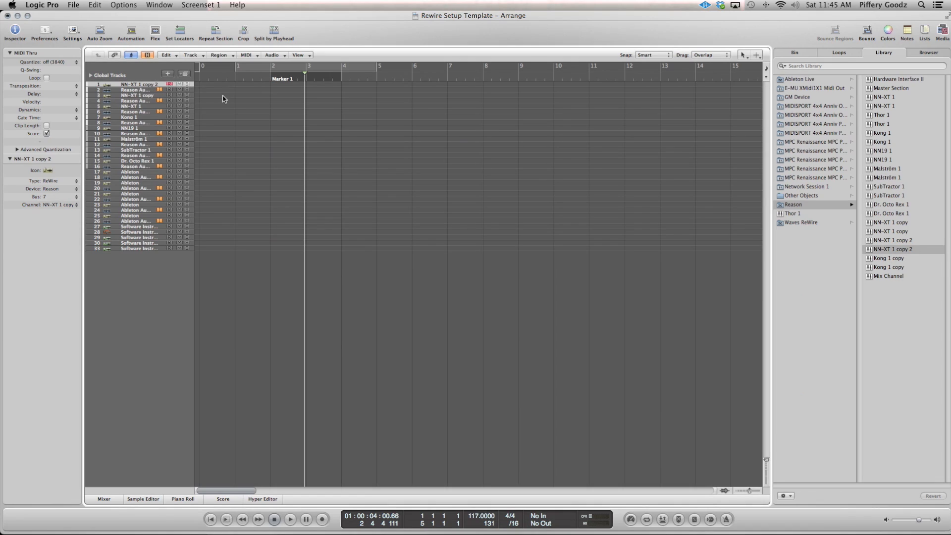
{"action": "key", "text": "r"}
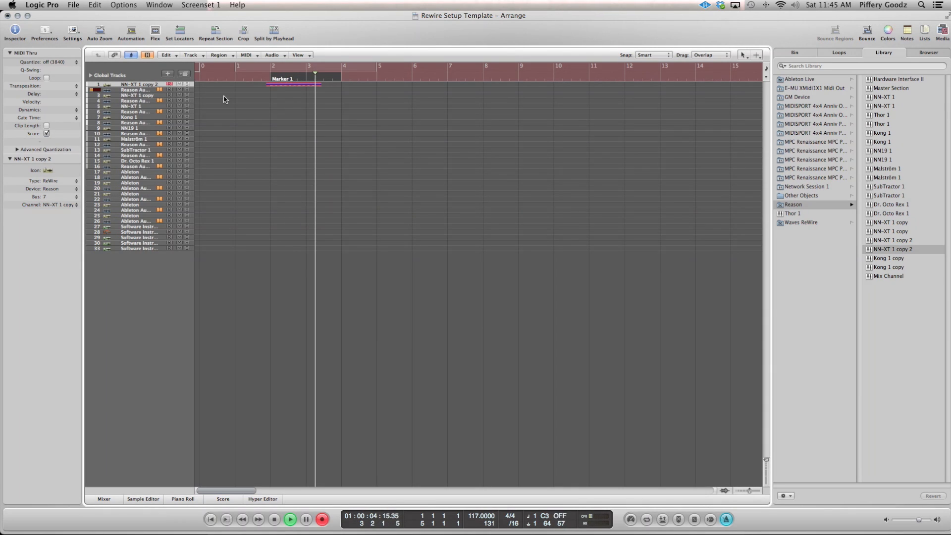
{"action": "key", "text": "space"}
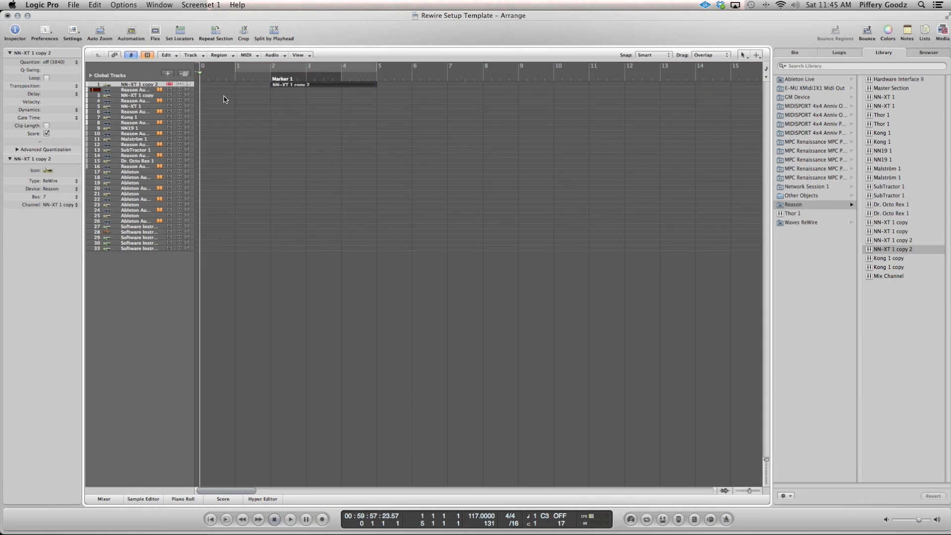
Browse the quantize values of the recorded NN-XT 1 copy 2 region and trim the region to end at bar 4
{"action": "scroll", "coordinate": [254, 121], "scroll_direction": "up", "scroll_amount": 10}
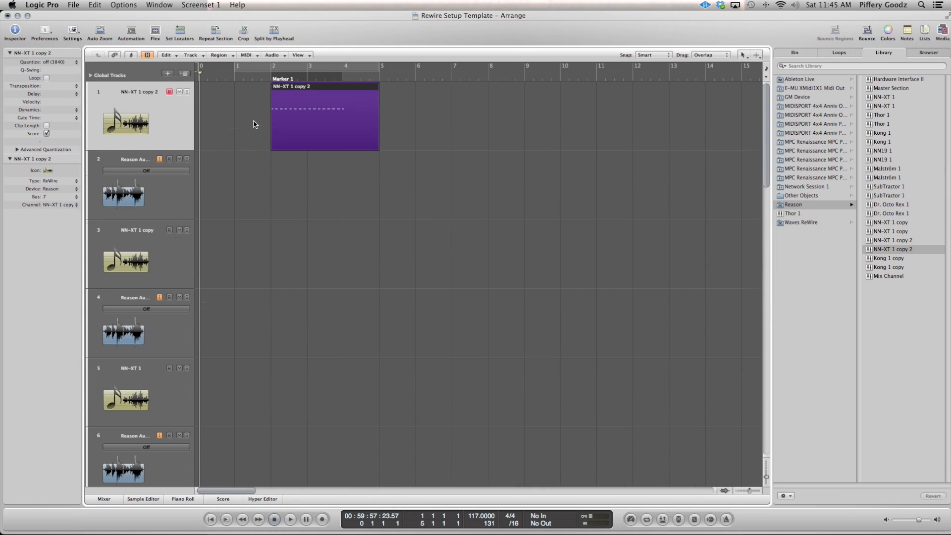
{"action": "left_click", "coordinate": [59, 62]}
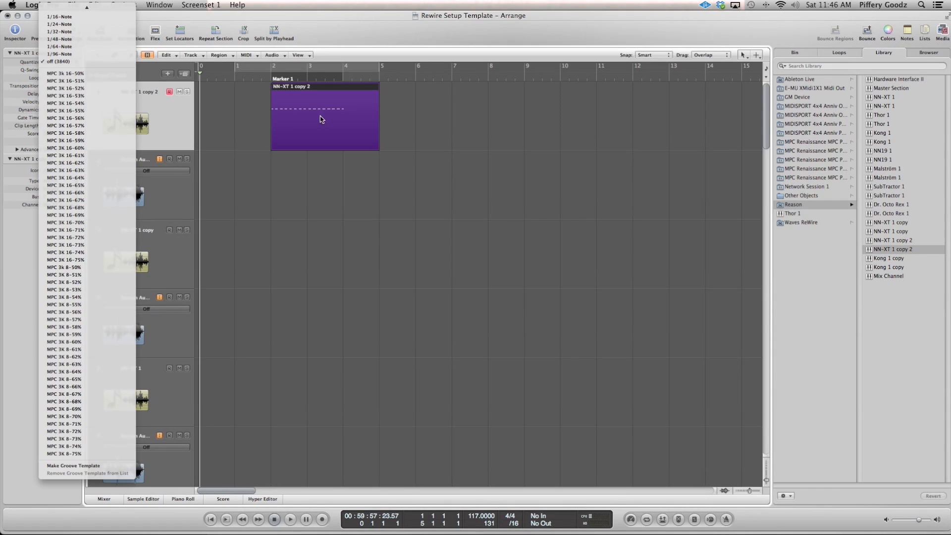
{"action": "left_click", "coordinate": [93, 170]}
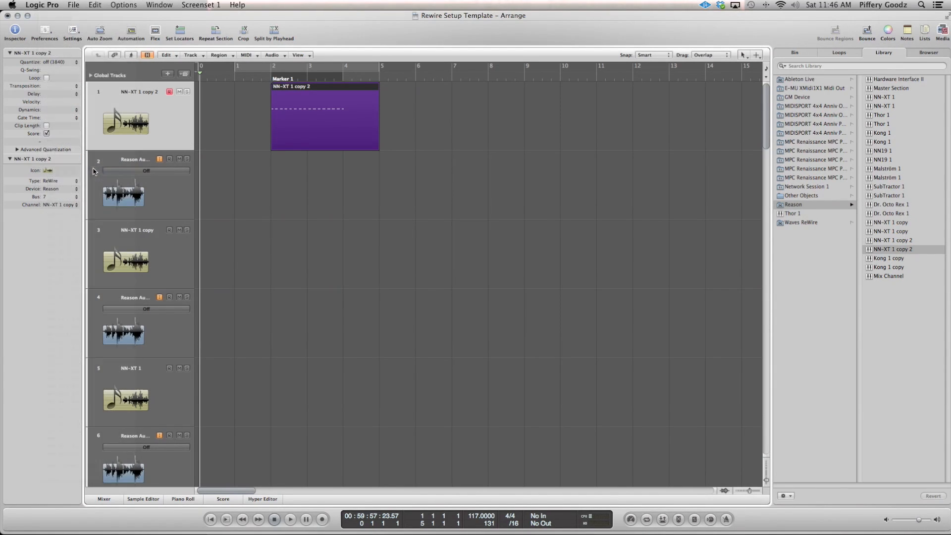
{"action": "left_click", "coordinate": [285, 171]}
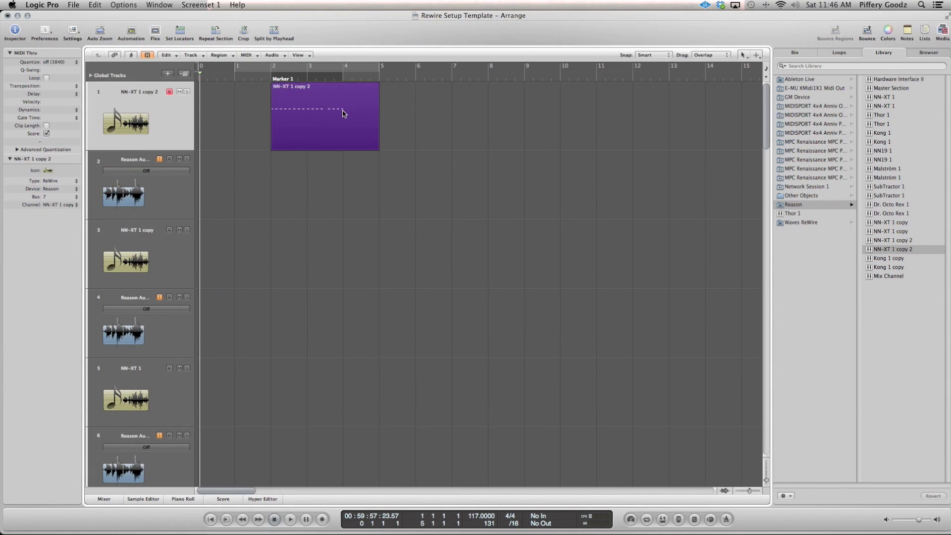
{"action": "key", "text": "Escape"}
{"action": "key", "text": "Down"}
{"action": "key", "text": "Down"}
{"action": "key", "text": "Down"}
{"action": "key", "text": "Return"}
{"action": "left_click", "coordinate": [347, 112]}
{"action": "key", "text": "Delete"}
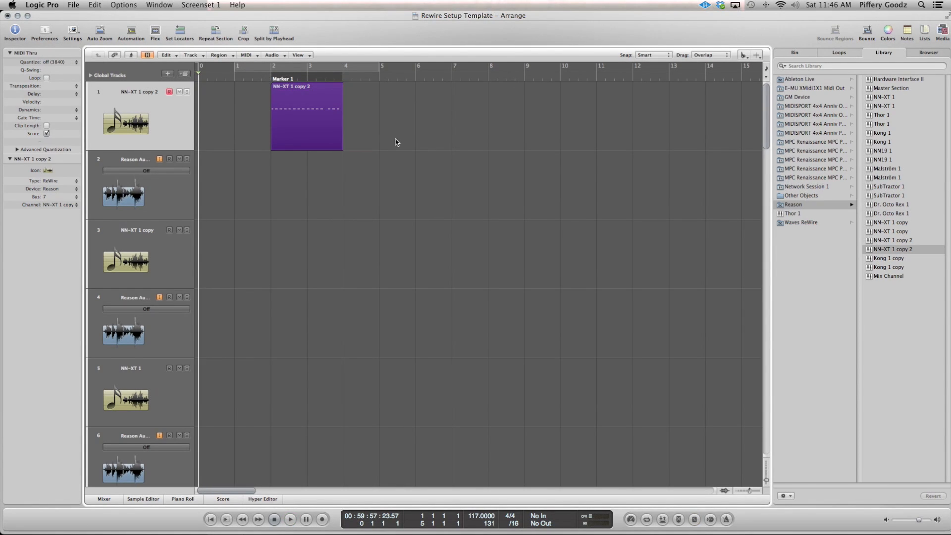
Record the Reason instrument's output as audio on Reason audio track 2, from just before bar 2 to just past bar 4
{"action": "key", "text": "Escape"}
{"action": "key", "text": "Escape"}
{"action": "left_click", "coordinate": [260, 77]}
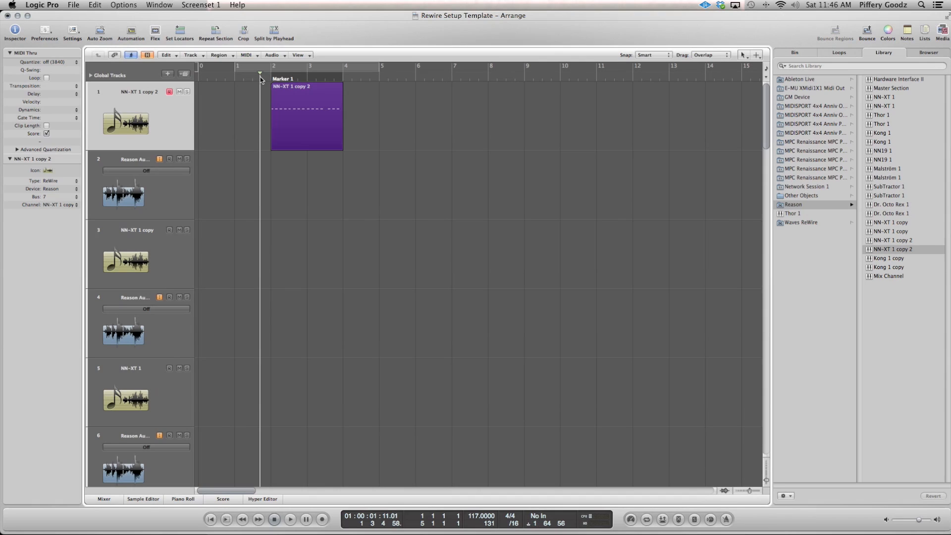
{"action": "left_click", "coordinate": [171, 154]}
{"action": "key", "text": "Return"}
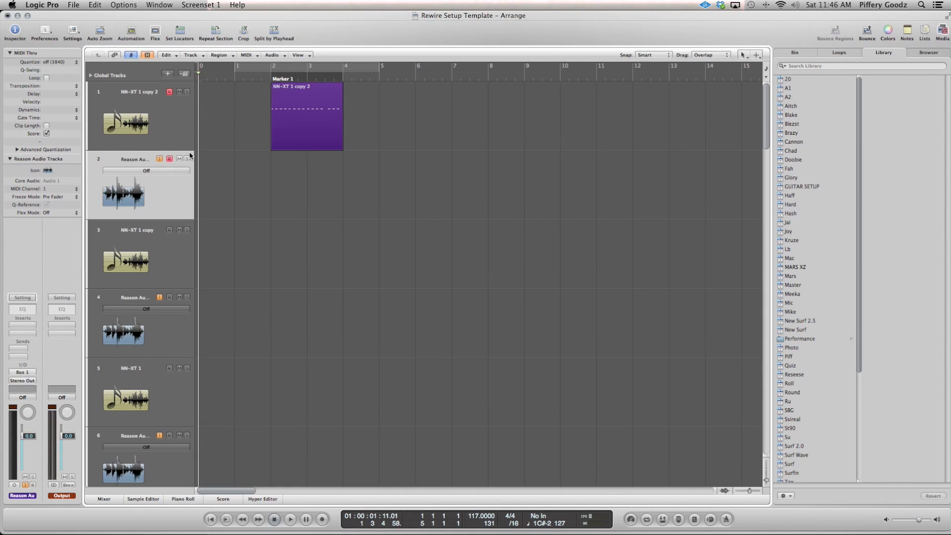
{"action": "key", "text": "r"}
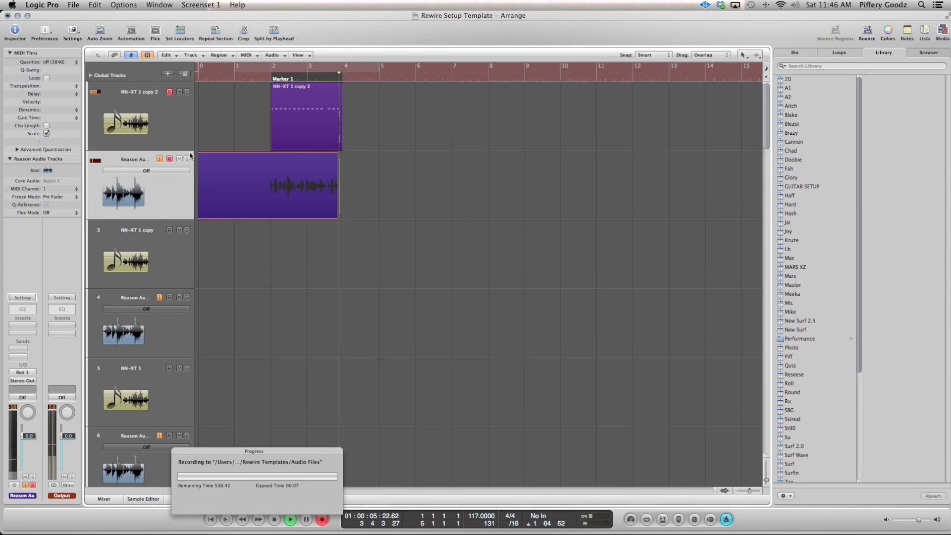
{"action": "key", "text": "space"}
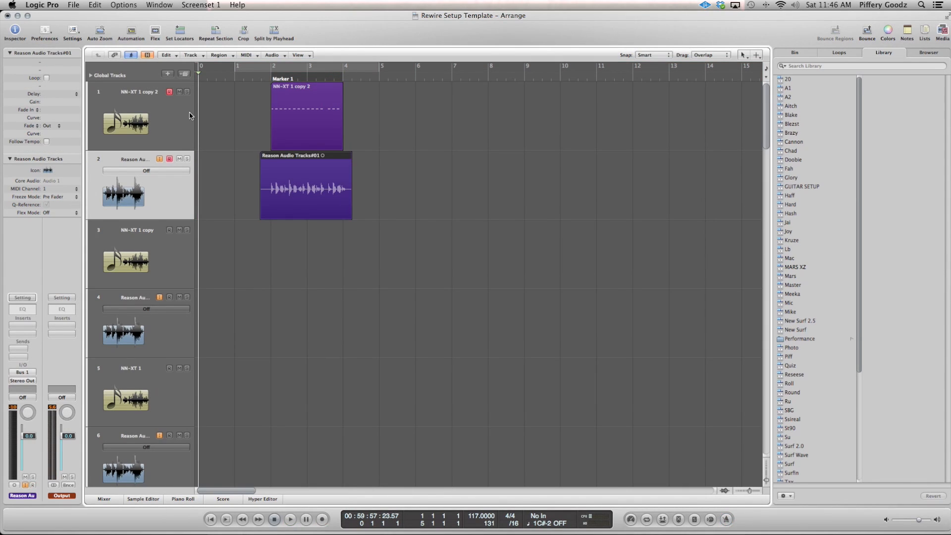
Mute the NN-XT 1 copy 2 MIDI track and play a little of the audio recording on track 2
{"action": "left_click", "coordinate": [179, 92]}
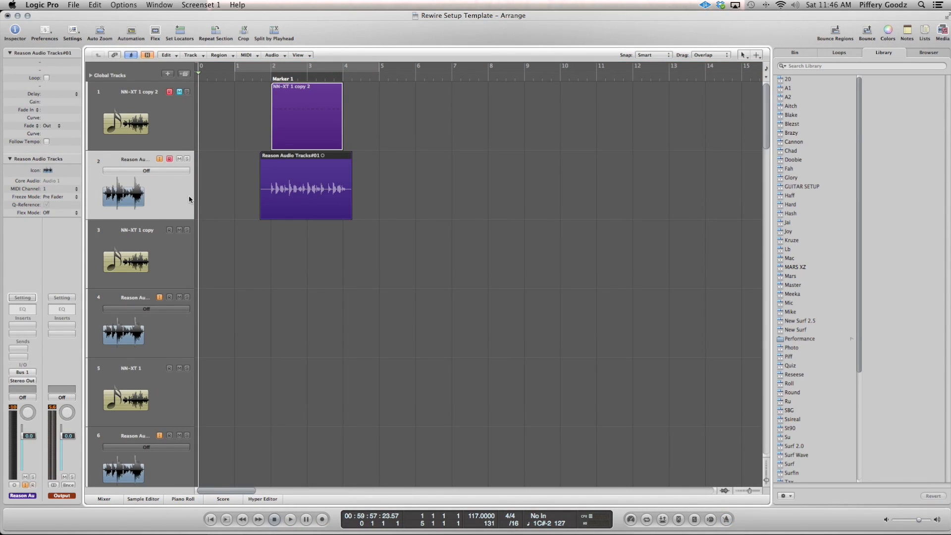
{"action": "left_click", "coordinate": [260, 69]}
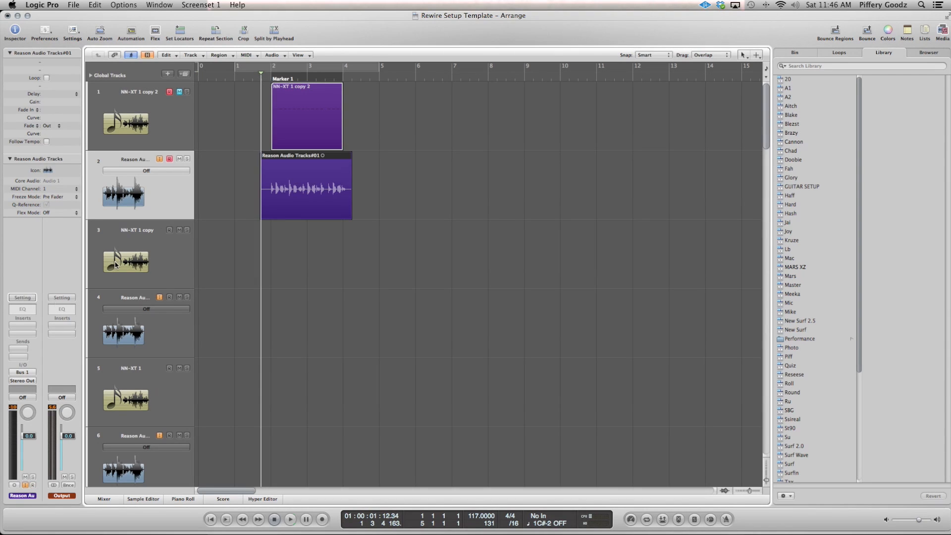
{"action": "key", "text": "space"}
{"action": "key", "text": "space"}
Add a send to Bus 26 (Reverb) on the Reason audio track and raise its send level
{"action": "left_click", "coordinate": [18, 349]}
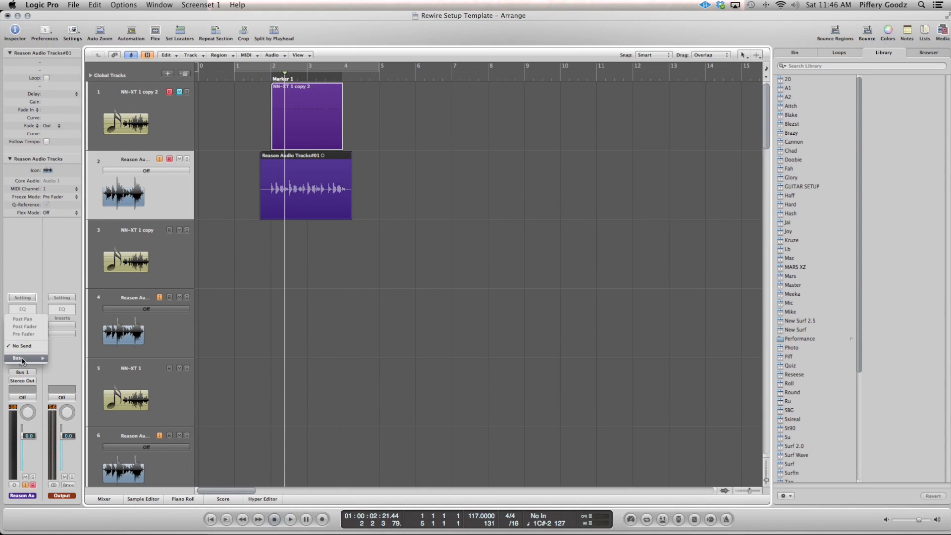
{"action": "mouse_move", "coordinate": [22, 361]}
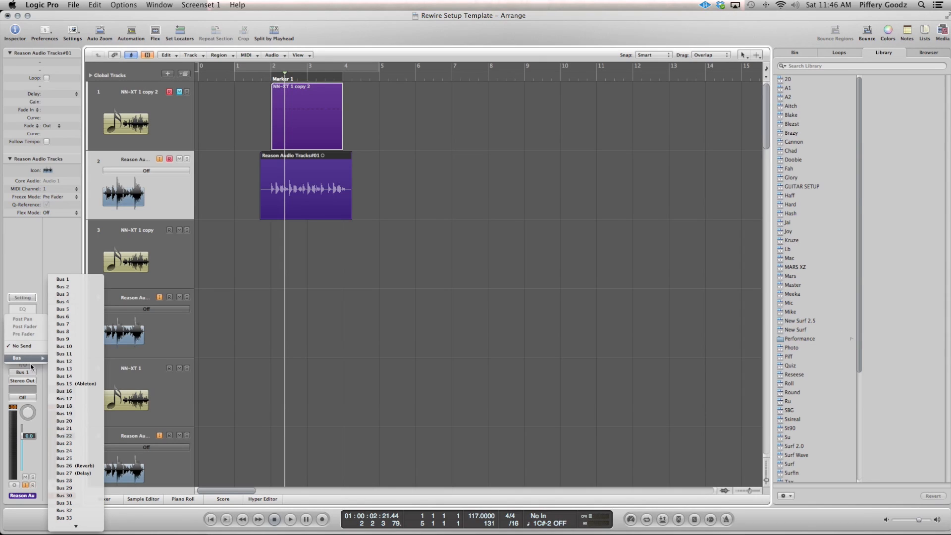
{"action": "left_click", "coordinate": [358, 387]}
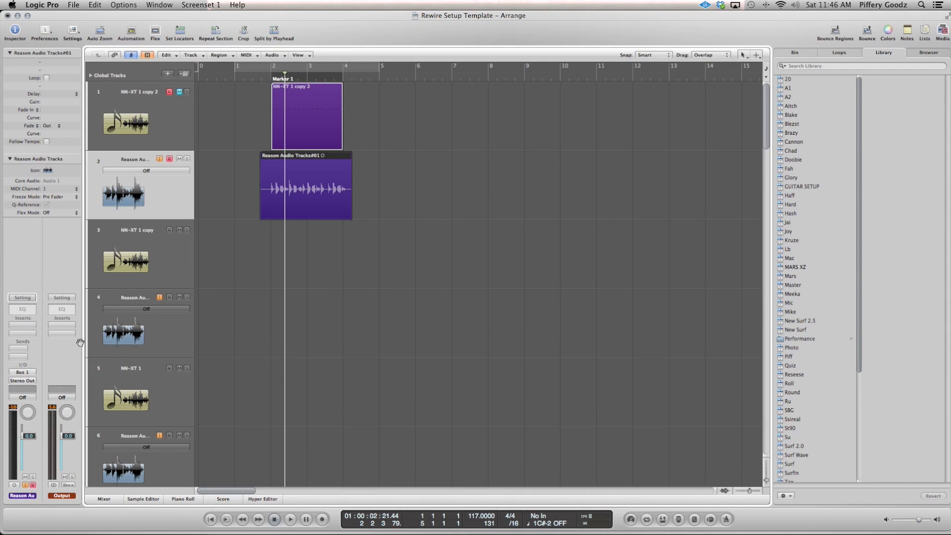
{"action": "left_click", "coordinate": [23, 350]}
{"action": "mouse_move", "coordinate": [22, 357]}
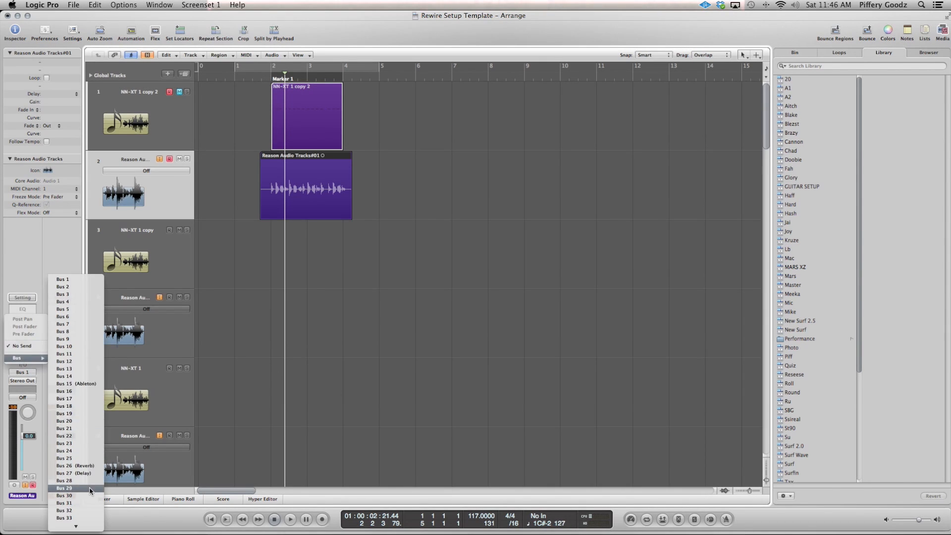
{"action": "left_click", "coordinate": [87, 466]}
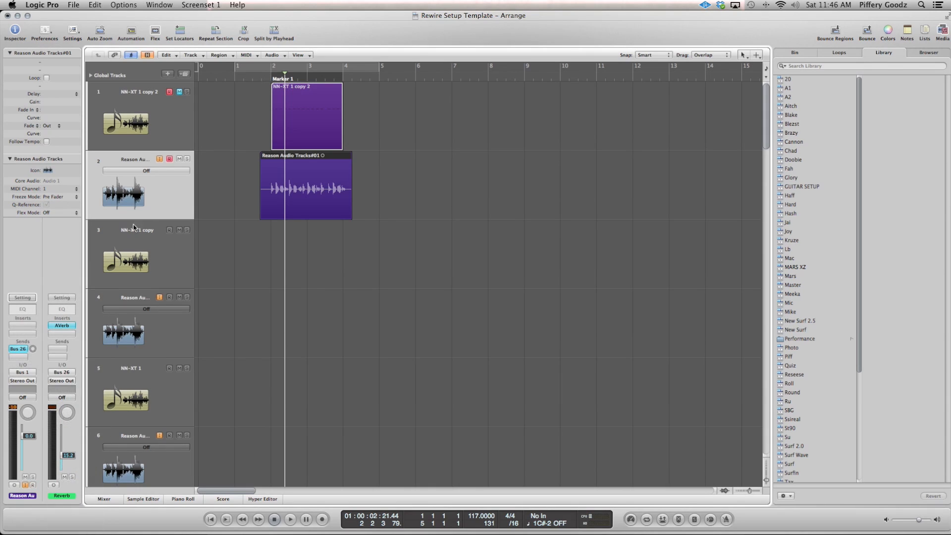
{"action": "left_click", "coordinate": [32, 349]}
Play the recording through the reverb and raise the Reverb channel's fader to -2.9 in the mixer
{"action": "left_click", "coordinate": [266, 79]}
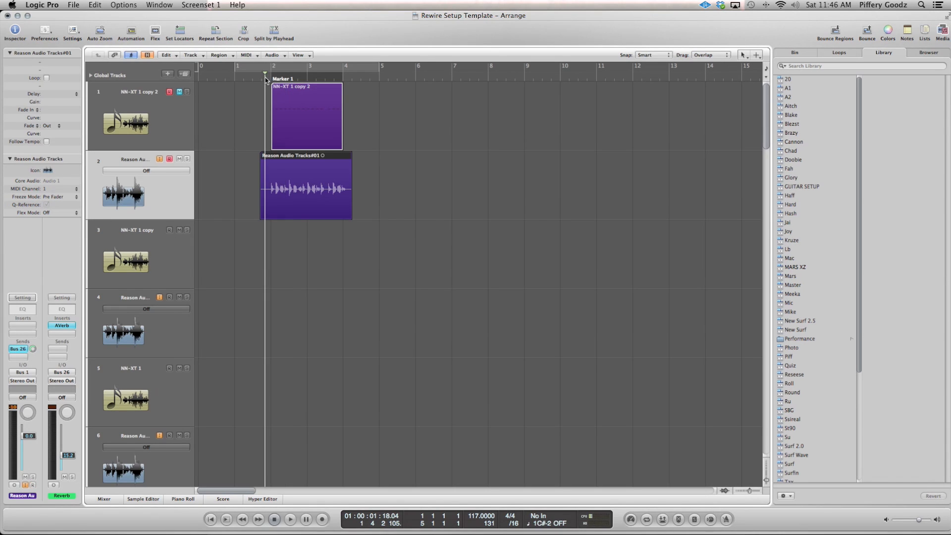
{"action": "key", "text": "space"}
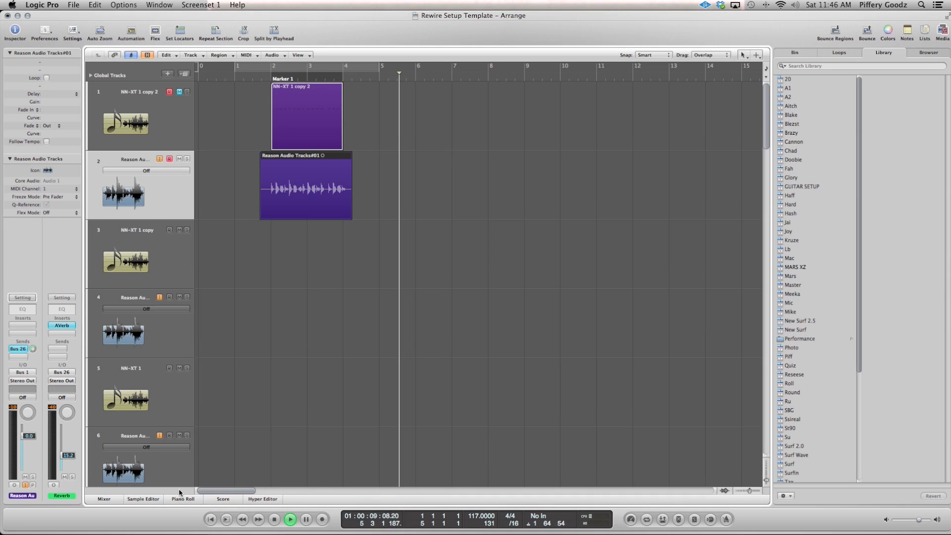
{"action": "key", "text": "x"}
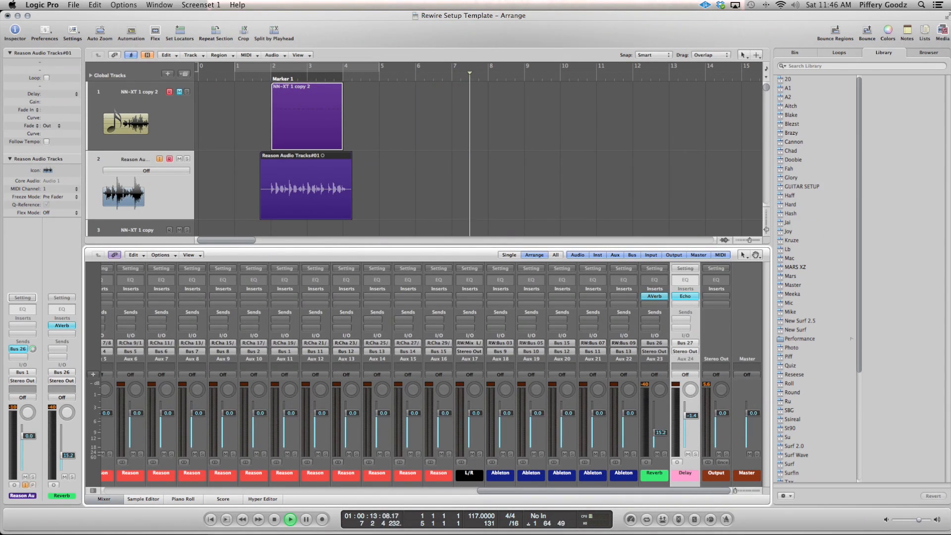
{"action": "left_click", "coordinate": [263, 77]}
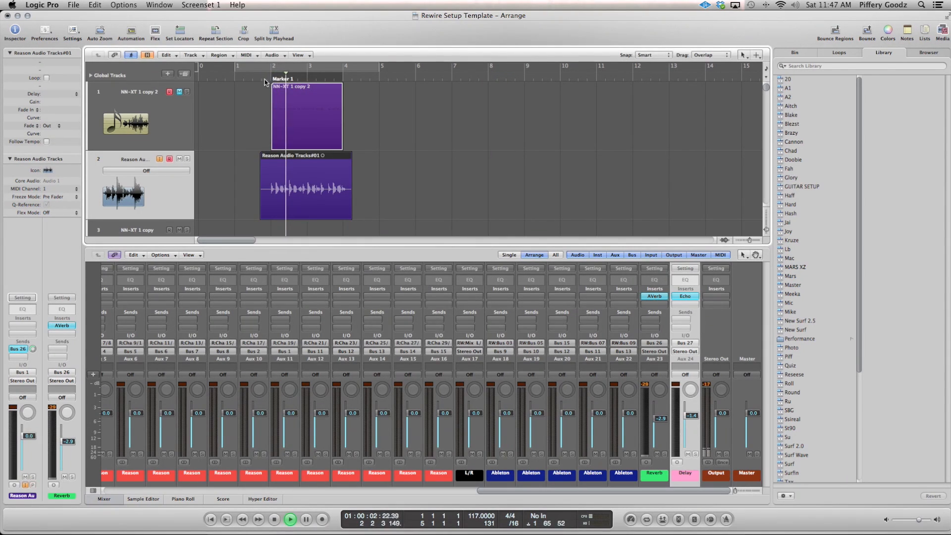
{"action": "key", "text": "space"}
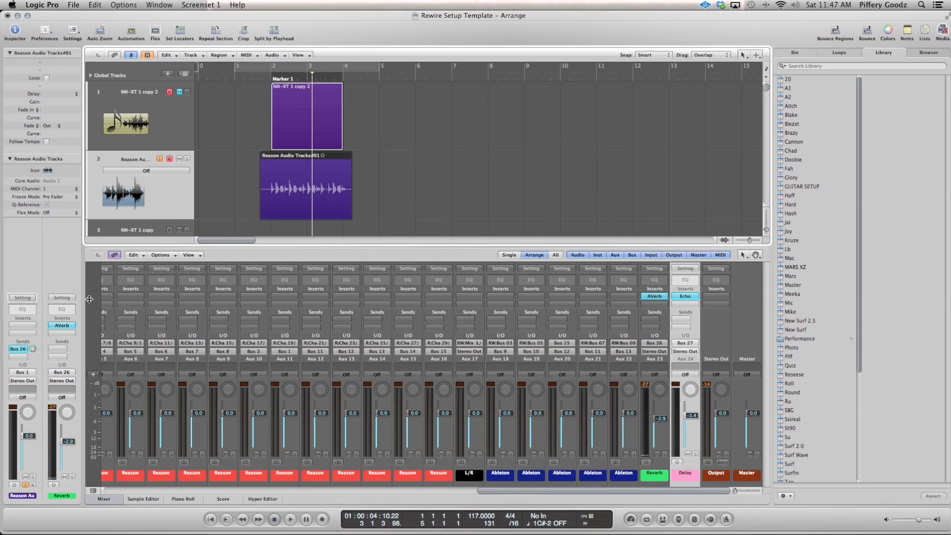
Add a second send to Bus 27 (Delay) on the Reason audio track and raise its send level
{"action": "left_click", "coordinate": [20, 349]}
{"action": "mouse_move", "coordinate": [25, 367]}
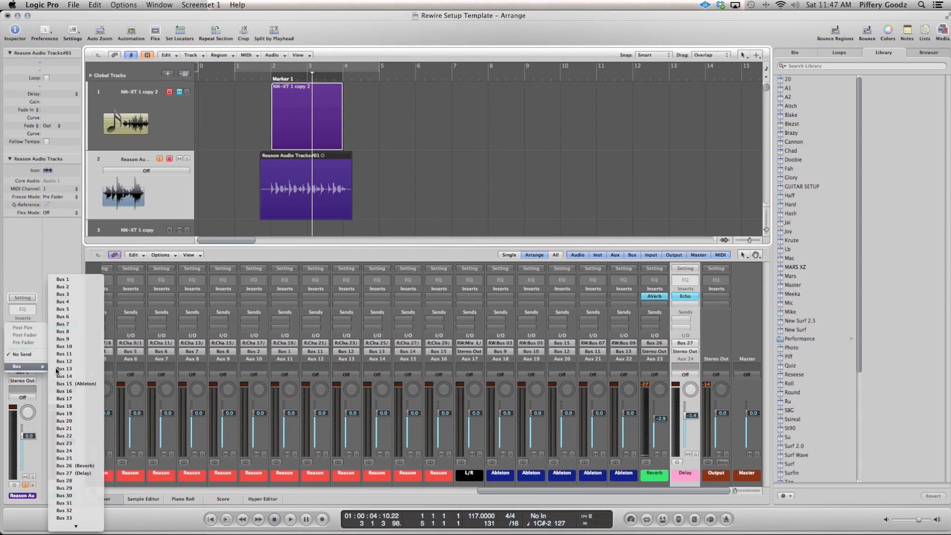
{"action": "left_click", "coordinate": [102, 475]}
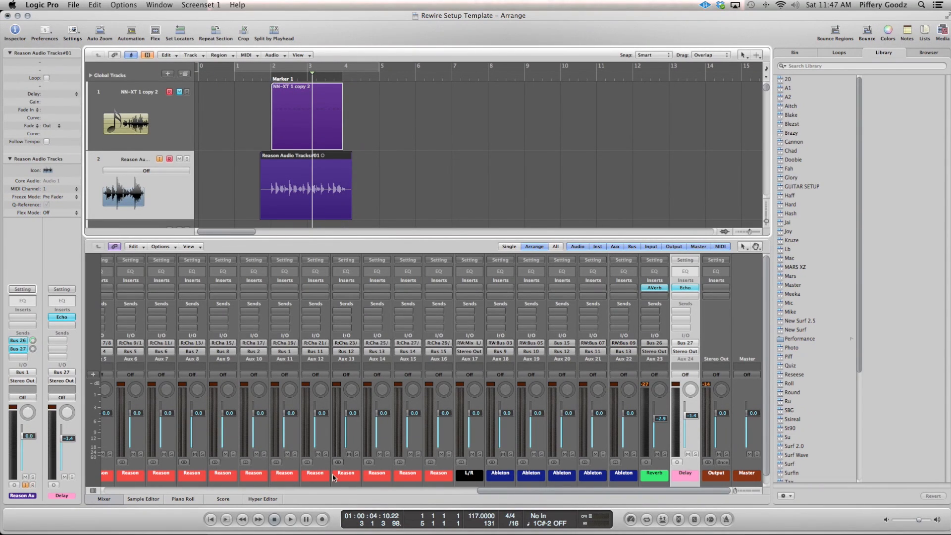
Hide the mixer and reduce the track heights until all 33 tracks fit in the arrangement
{"action": "left_click", "coordinate": [106, 499]}
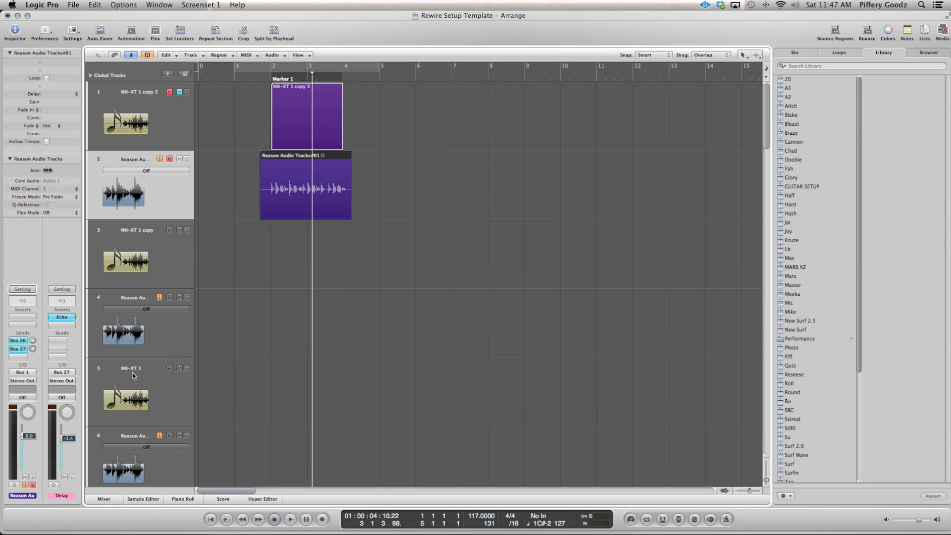
{"action": "key", "text": "ctrl+Up"}
{"action": "key", "text": "ctrl+Up"}
{"action": "key", "text": "ctrl+Up"}
{"action": "key", "text": "ctrl+Up"}
{"action": "key", "text": "ctrl+Up"}
{"action": "key", "text": "ctrl+Up"}
{"action": "key", "text": "ctrl+Up"}
{"action": "key", "text": "ctrl+Up"}
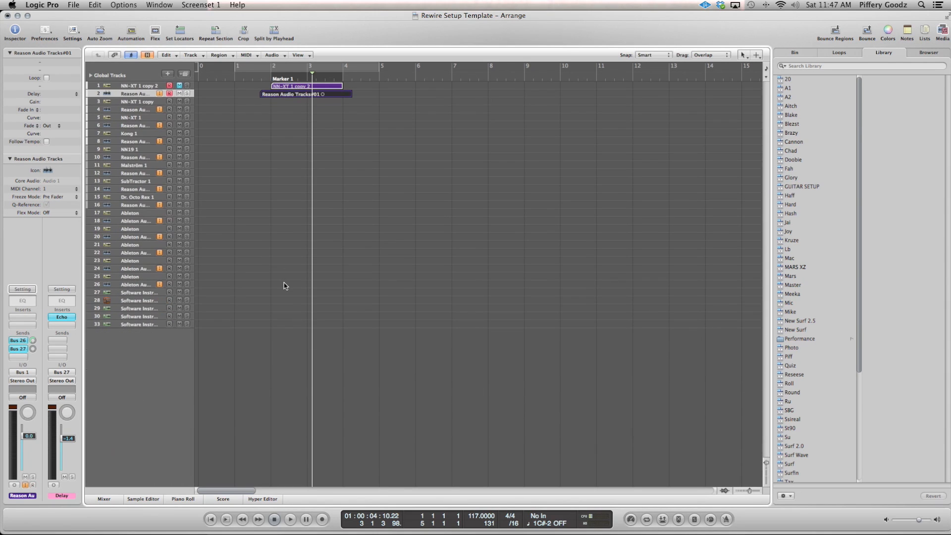